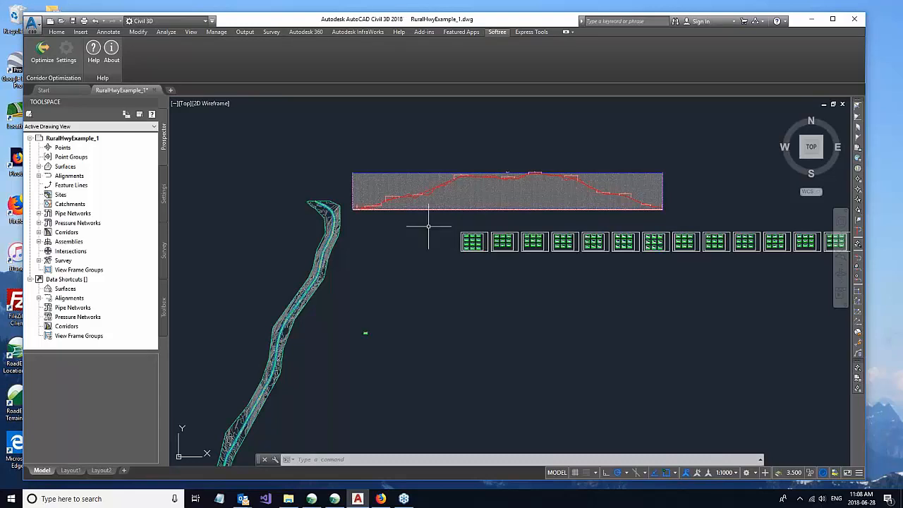
Examine the first sheets of cross sections, the profile view and the corridor in plan along the road.
{"action": "mouse_move", "coordinate": [320, 238]}
{"action": "scroll", "coordinate": [462, 226], "scroll_direction": "up", "scroll_amount": 8}
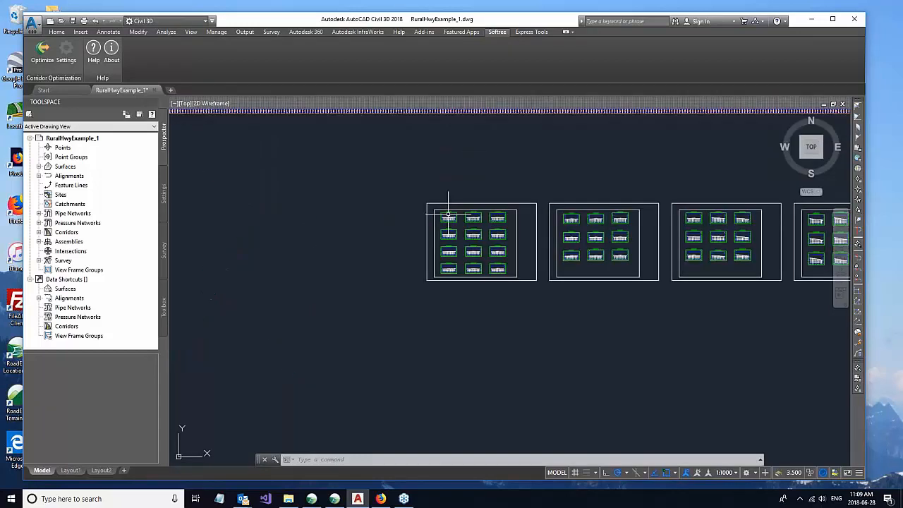
{"action": "scroll", "coordinate": [596, 201], "scroll_direction": "up", "scroll_amount": 6}
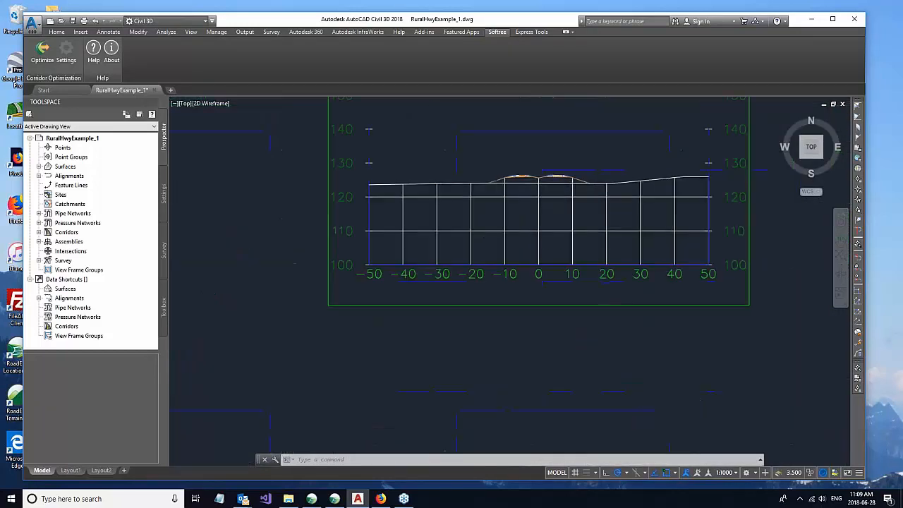
{"action": "scroll", "coordinate": [519, 165], "scroll_direction": "down", "scroll_amount": 7}
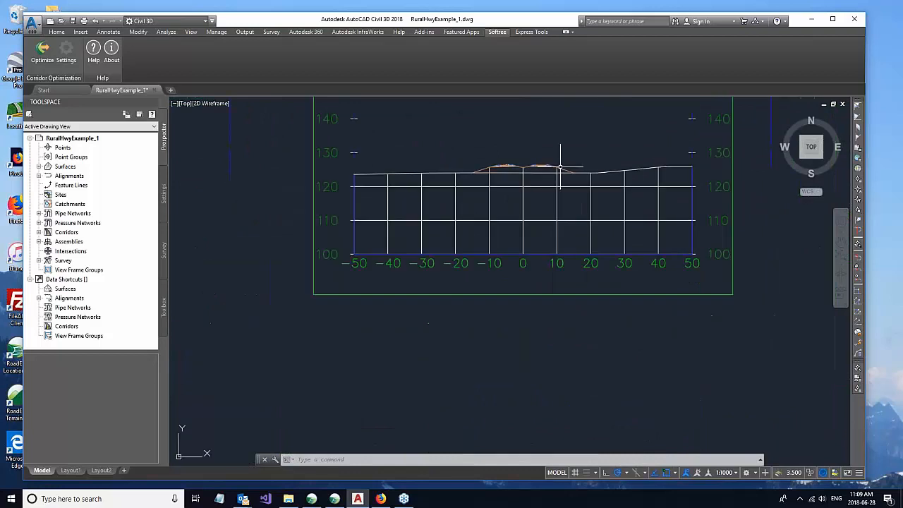
{"action": "scroll", "coordinate": [584, 200], "scroll_direction": "down", "scroll_amount": 10}
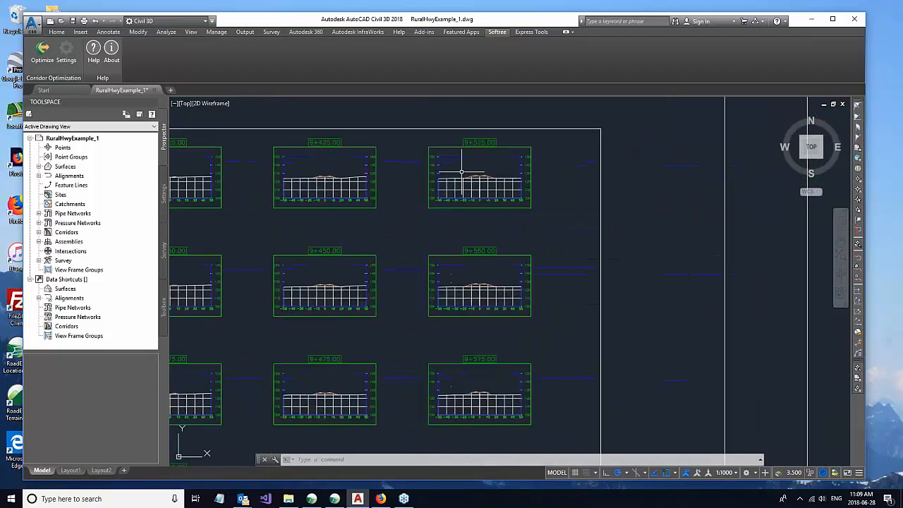
{"action": "scroll", "coordinate": [445, 193], "scroll_direction": "down", "scroll_amount": 4}
{"action": "mouse_move", "coordinate": [389, 198]}
{"action": "middle_mouse_down"}
{"action": "mouse_move", "coordinate": [445, 240]}
{"action": "mouse_move", "coordinate": [547, 287]}
{"action": "middle_mouse_up"}
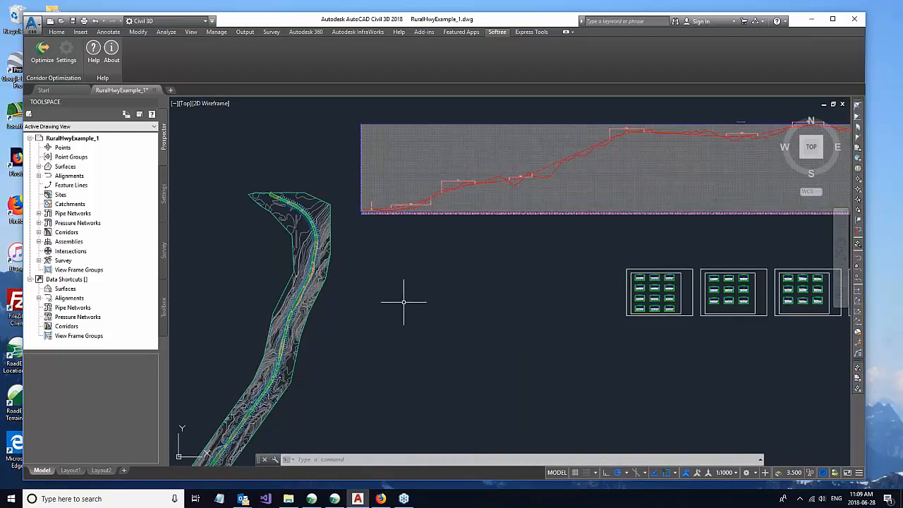
{"action": "middle_click_drag", "start_coordinate": [352, 322], "coordinate": [447, 146]}
{"action": "middle_click_drag", "start_coordinate": [381, 251], "coordinate": [451, 149]}
{"action": "mouse_move", "coordinate": [403, 352]}
{"action": "middle_mouse_down"}
{"action": "mouse_move", "coordinate": [463, 212]}
{"action": "mouse_move", "coordinate": [383, 323]}
{"action": "middle_mouse_up"}
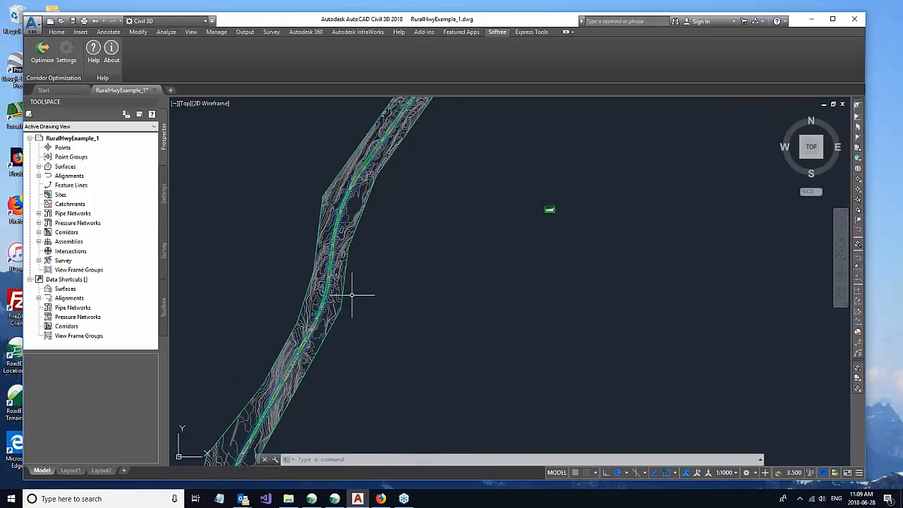
List the drawing's surfaces and centerline alignments in the project tree.
{"action": "left_click", "coordinate": [38, 166]}
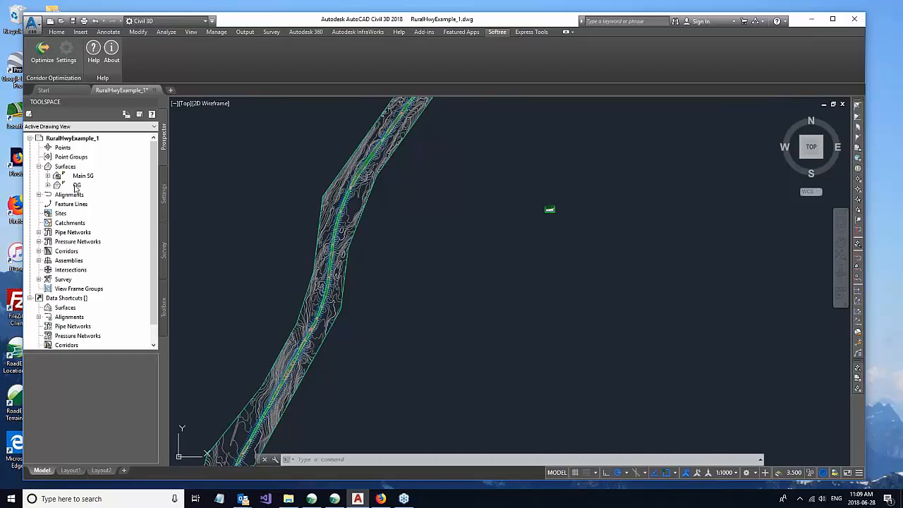
{"action": "left_click", "coordinate": [76, 185]}
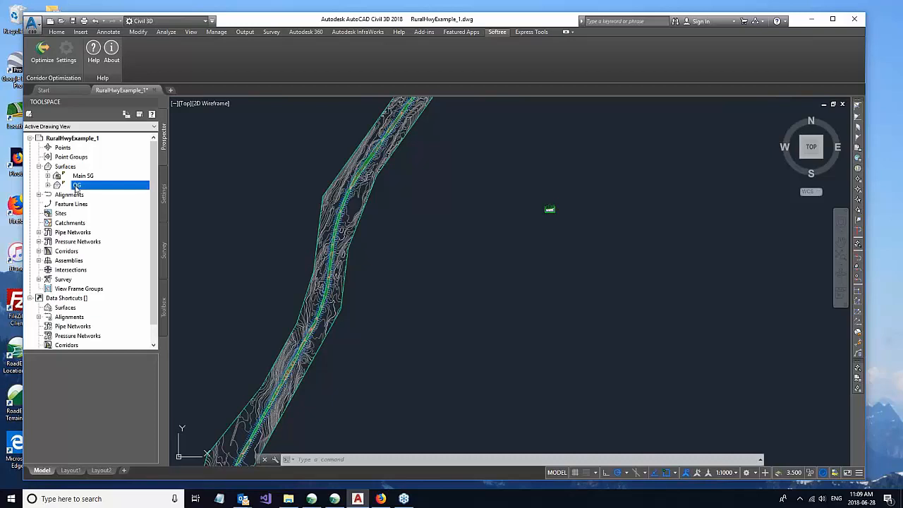
{"action": "right_click", "coordinate": [76, 186]}
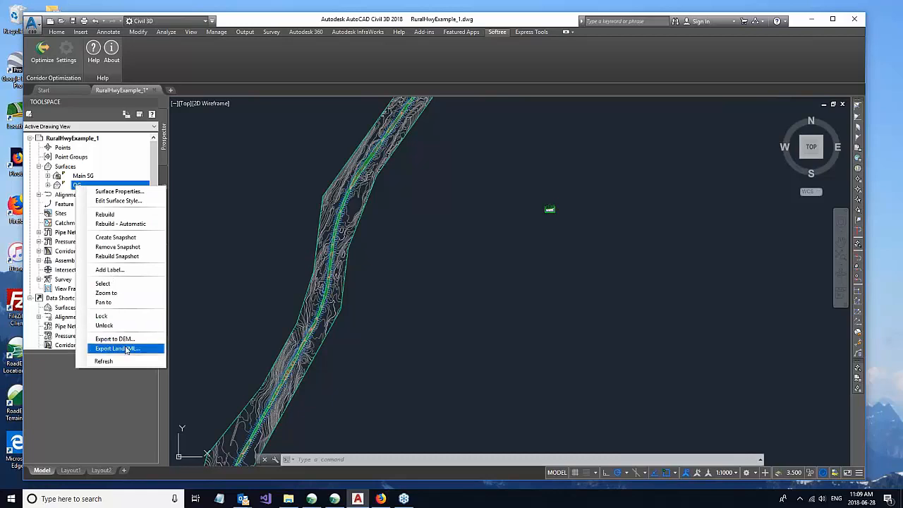
{"action": "left_click", "coordinate": [125, 99]}
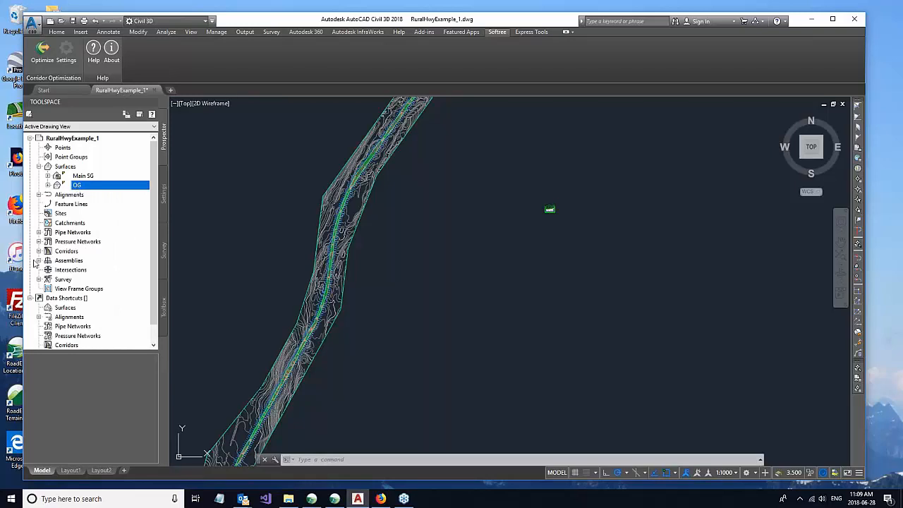
{"action": "left_click", "coordinate": [39, 194]}
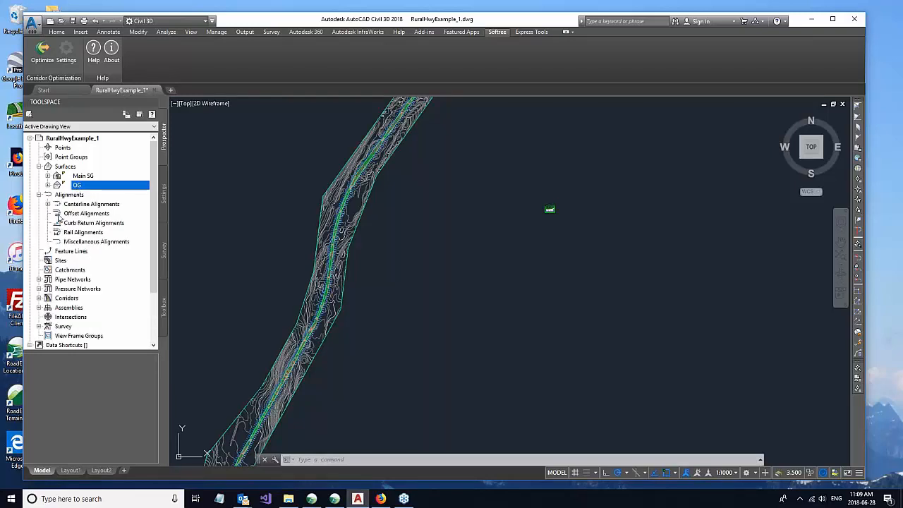
{"action": "left_click", "coordinate": [48, 204]}
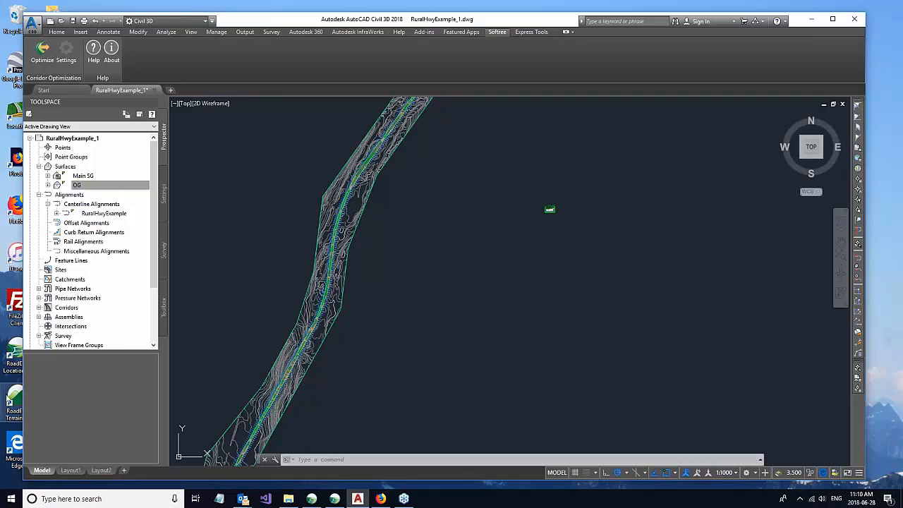
Export the OG surface and the RuralHwyExample alignment with its profiles to LandXML, overwriting OG.xml.
{"action": "right_click", "coordinate": [81, 186]}
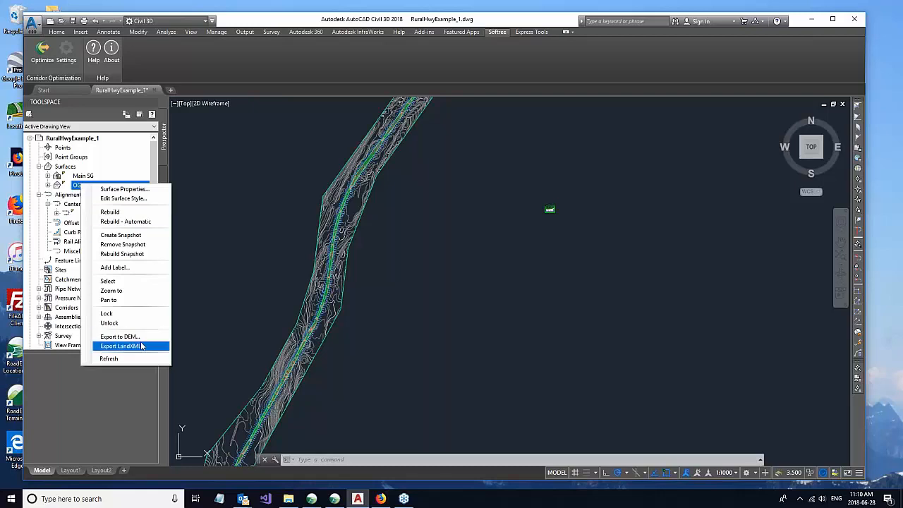
{"action": "left_click", "coordinate": [142, 345]}
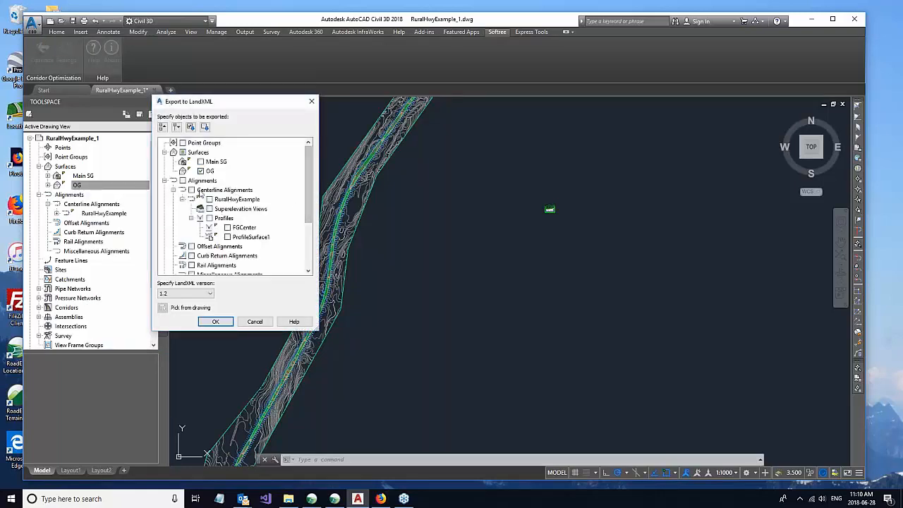
{"action": "left_click", "coordinate": [210, 200]}
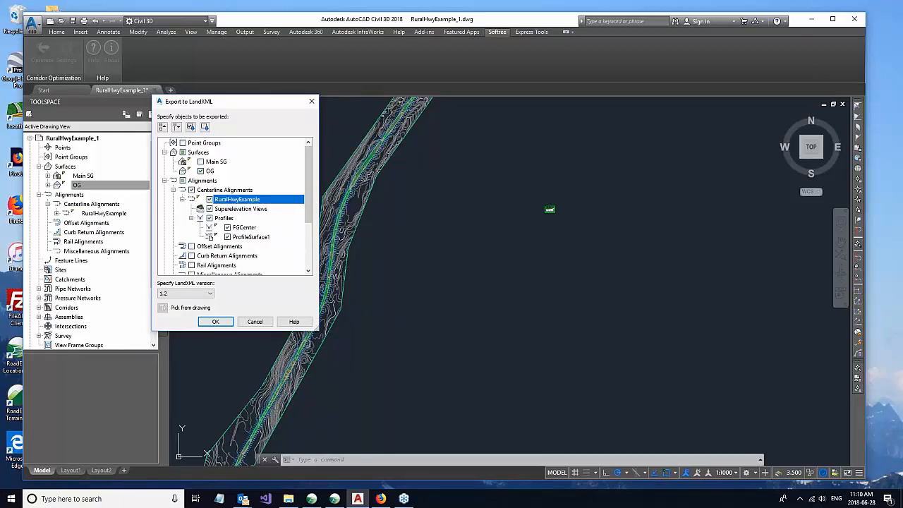
{"action": "left_click", "coordinate": [216, 322]}
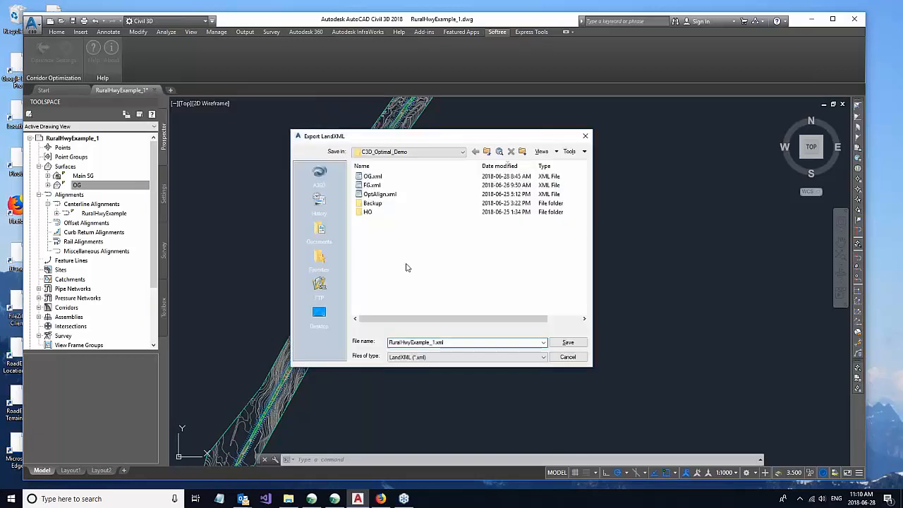
{"action": "left_click", "coordinate": [374, 176]}
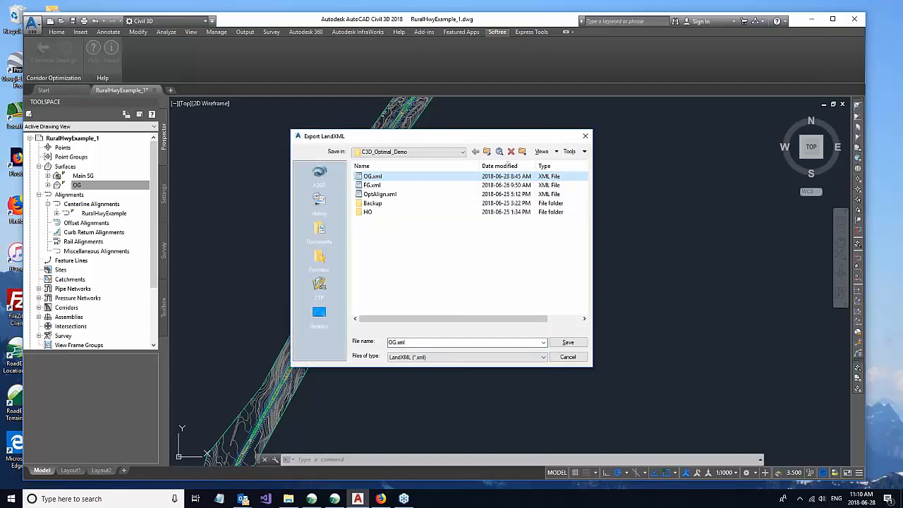
{"action": "left_click", "coordinate": [559, 343]}
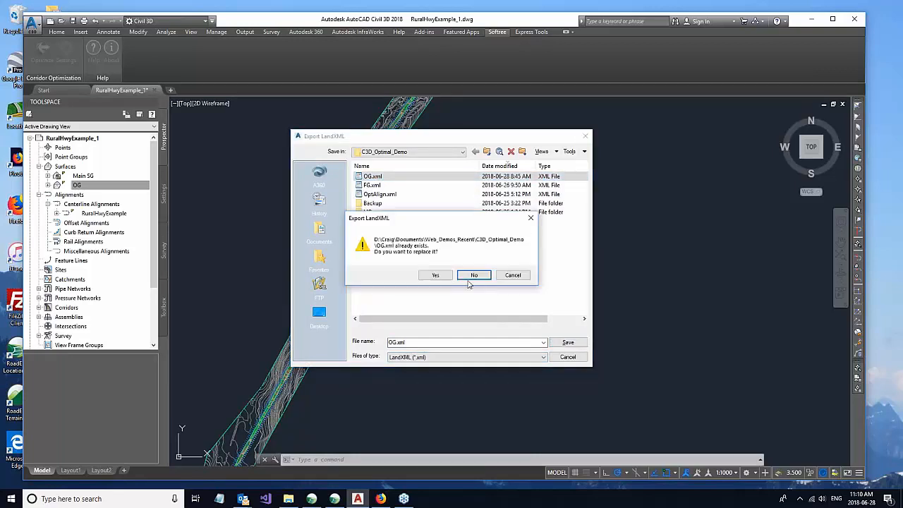
{"action": "left_click", "coordinate": [433, 278]}
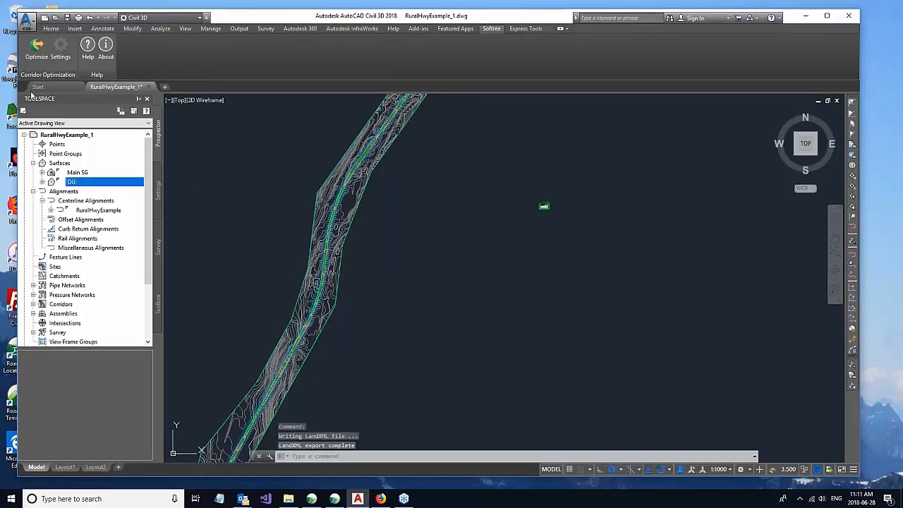
Start the Softree corridor optimization export with Main SG as the design surface and Rural Main as the corridor.
{"action": "left_click", "coordinate": [33, 49]}
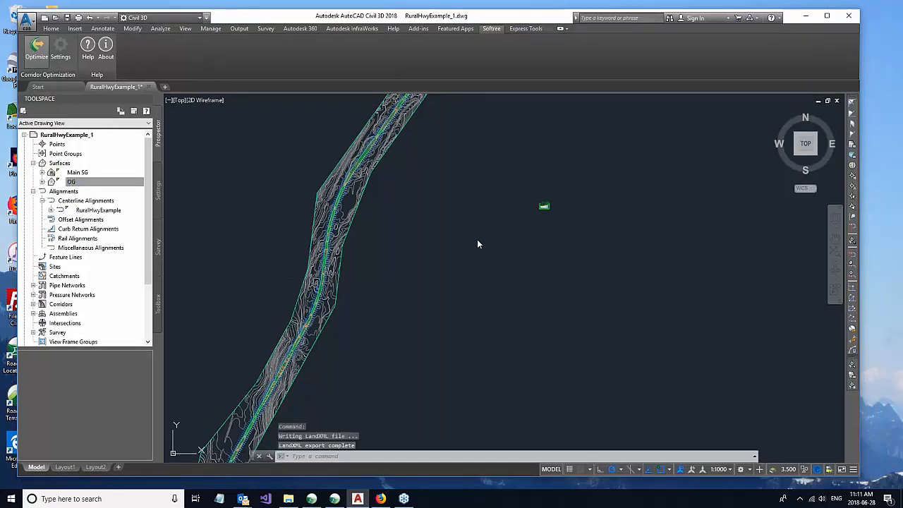
{"action": "left_click_drag", "start_coordinate": [127, 110], "coordinate": [271, 140]}
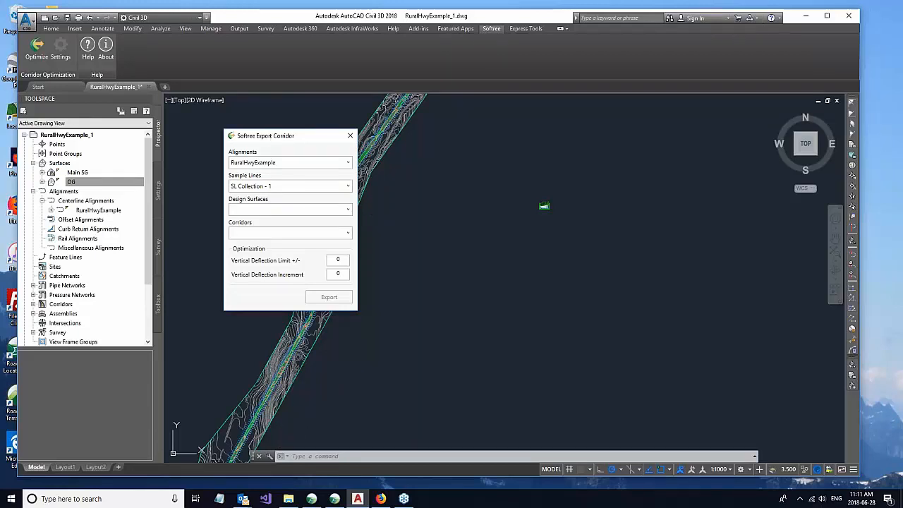
{"action": "left_click", "coordinate": [347, 209]}
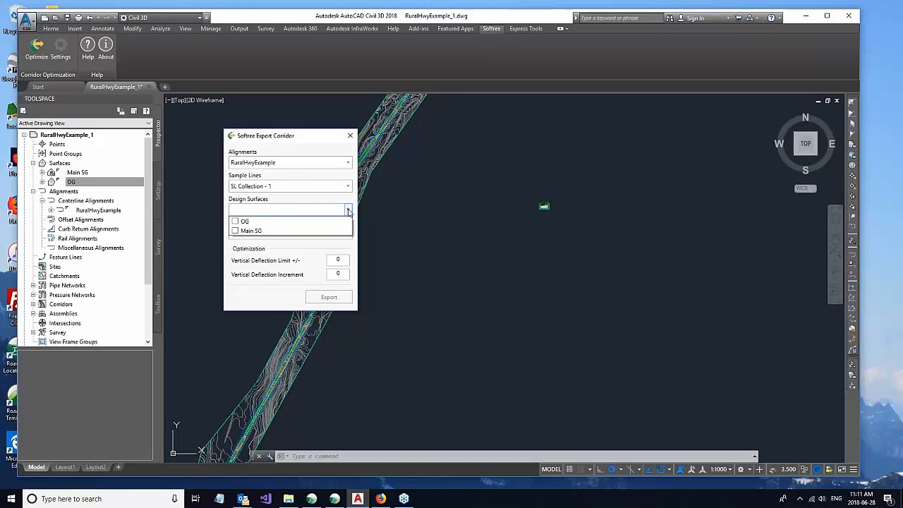
{"action": "left_click", "coordinate": [235, 232]}
{"action": "left_click", "coordinate": [261, 140]}
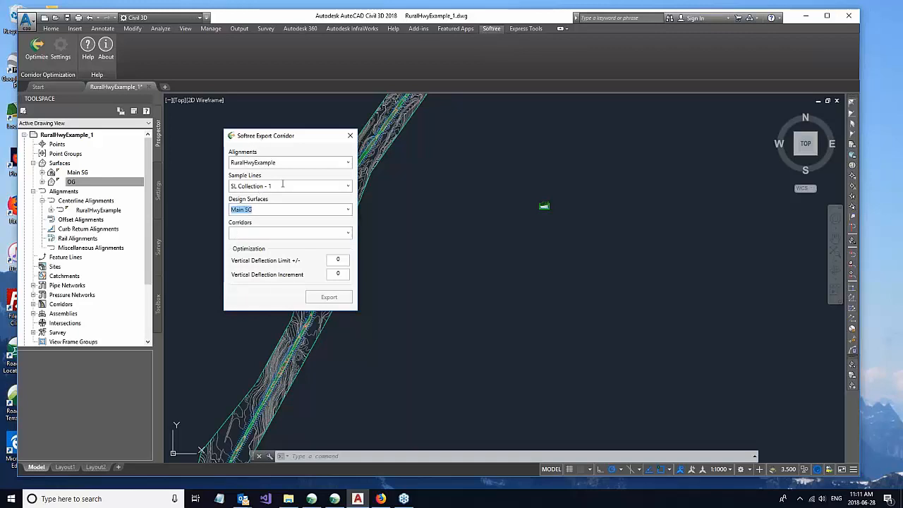
{"action": "left_click", "coordinate": [348, 233]}
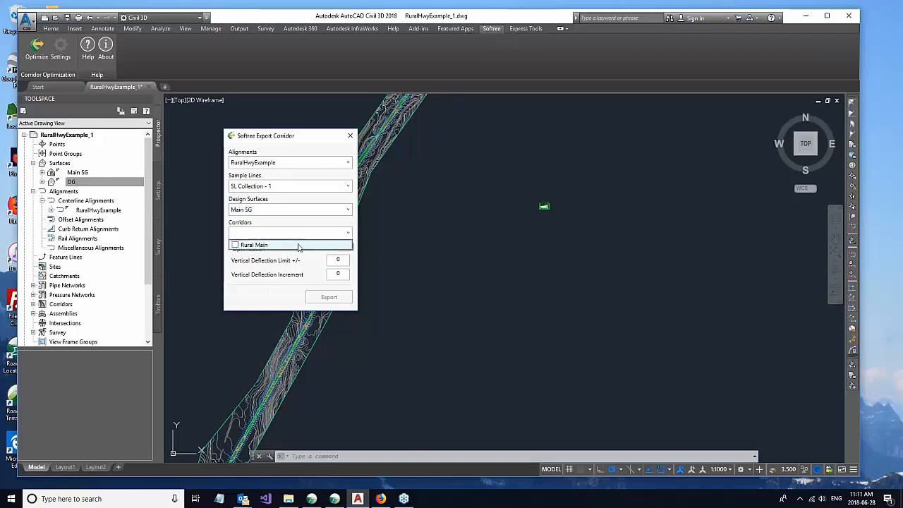
{"action": "left_click", "coordinate": [236, 246]}
{"action": "left_click", "coordinate": [247, 300]}
Set the vertical deflection limit to 5 and the increment to 1, and run the corridor export.
{"action": "left_click", "coordinate": [338, 260]}
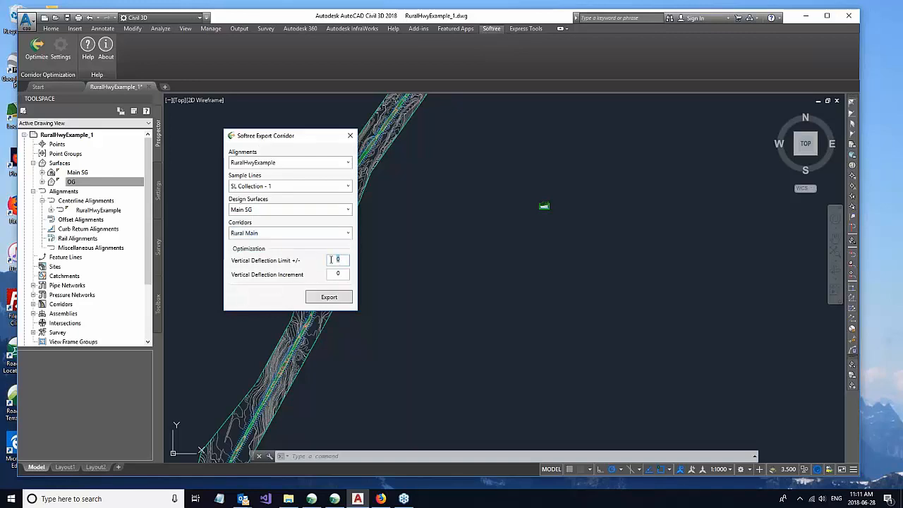
{"action": "type", "text": "5"}
{"action": "left_click_drag", "start_coordinate": [343, 272], "coordinate": [329, 275]}
{"action": "type", "text": "1"}
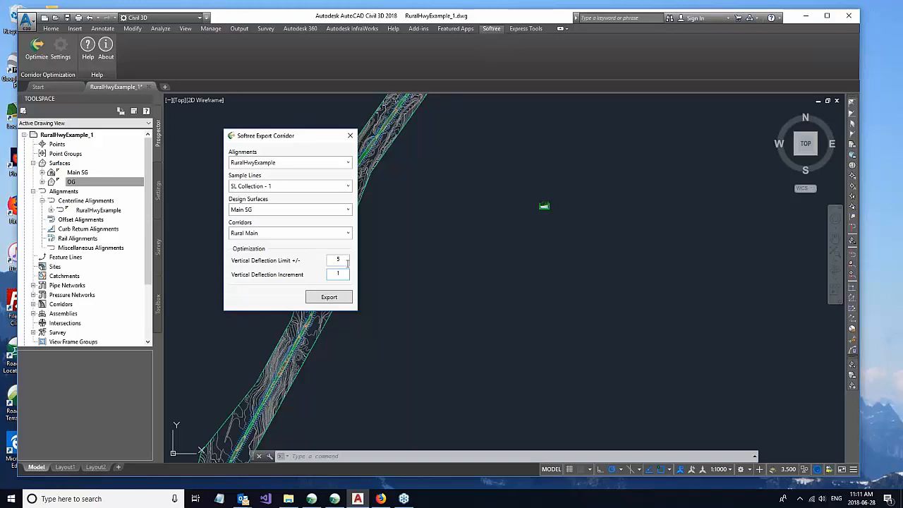
{"action": "left_click", "coordinate": [322, 299]}
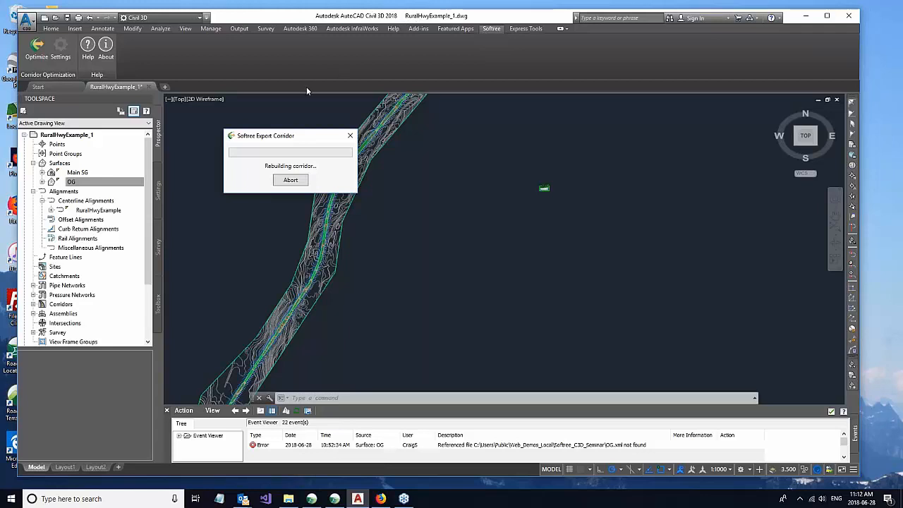
Switch to the Softree Location program and start a new file.
{"action": "left_click", "coordinate": [334, 500]}
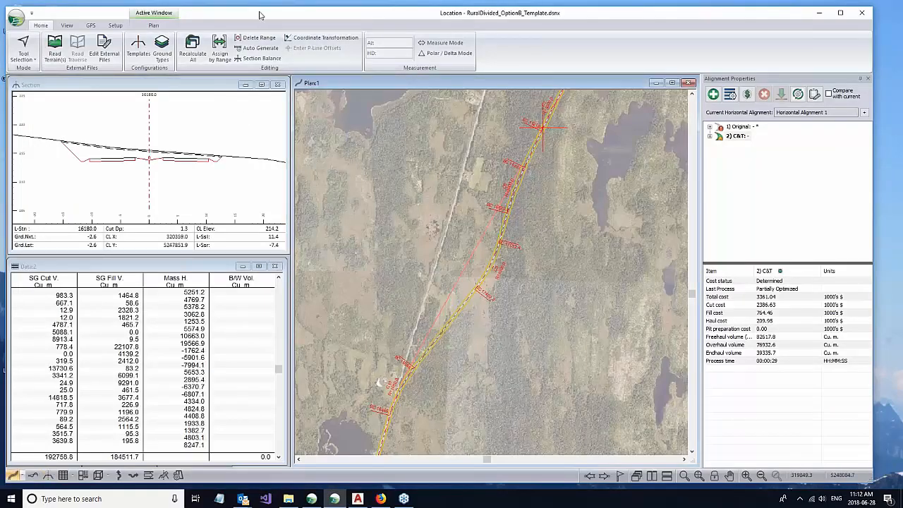
{"action": "left_click_drag", "start_coordinate": [274, 18], "coordinate": [355, 16]}
{"action": "left_click", "coordinate": [81, 17]}
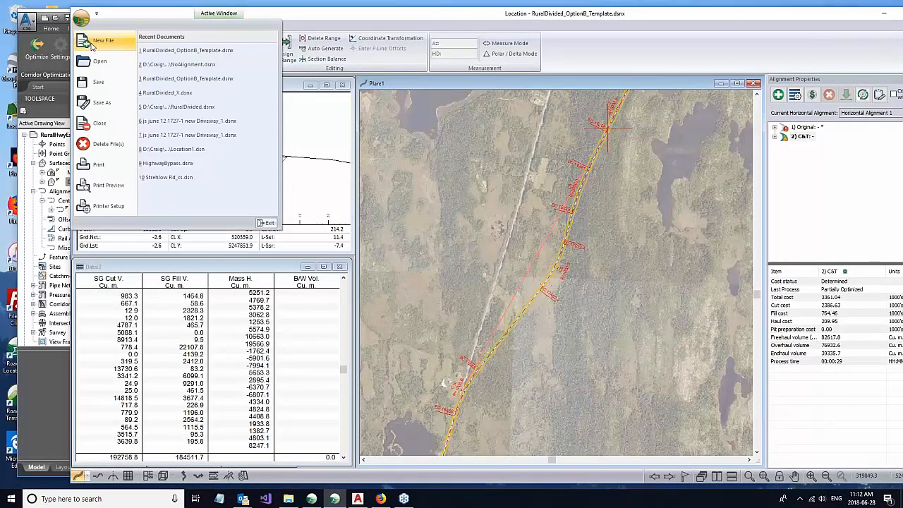
{"action": "left_click", "coordinate": [101, 41]}
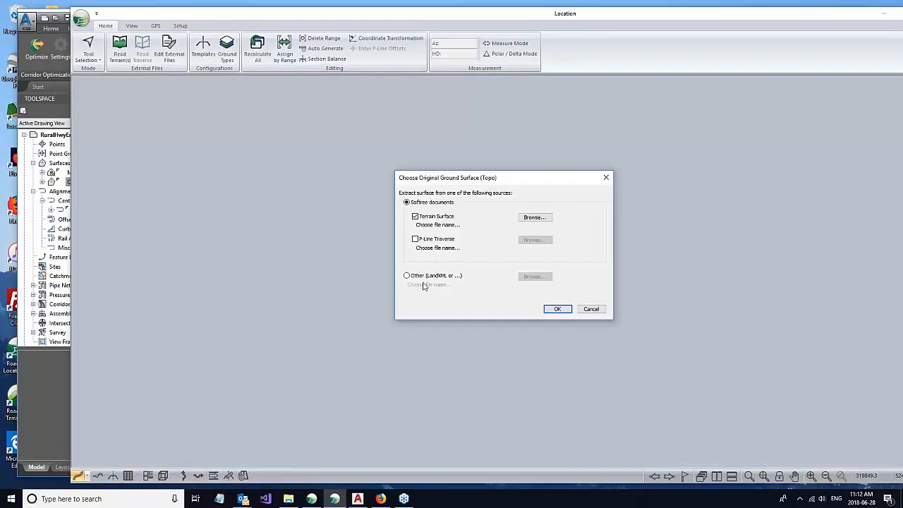
Load the original ground surface from the LandXML file OG.xml, accepting the OG TIN surface and its import options.
{"action": "left_click", "coordinate": [409, 276]}
{"action": "left_click", "coordinate": [535, 280]}
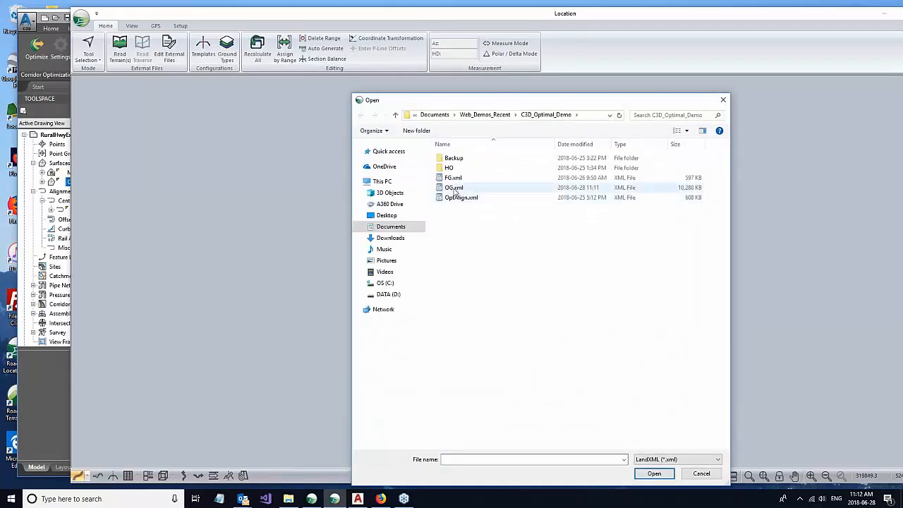
{"action": "left_click", "coordinate": [454, 188]}
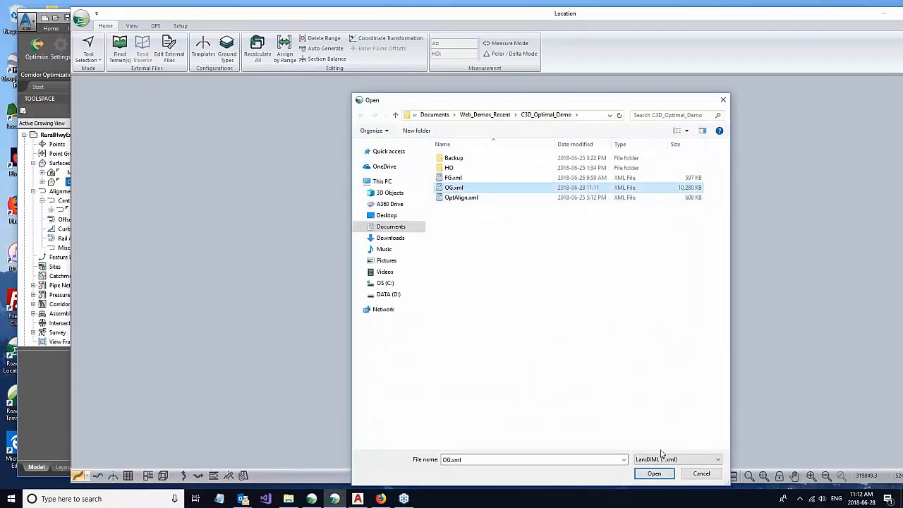
{"action": "left_click", "coordinate": [655, 474]}
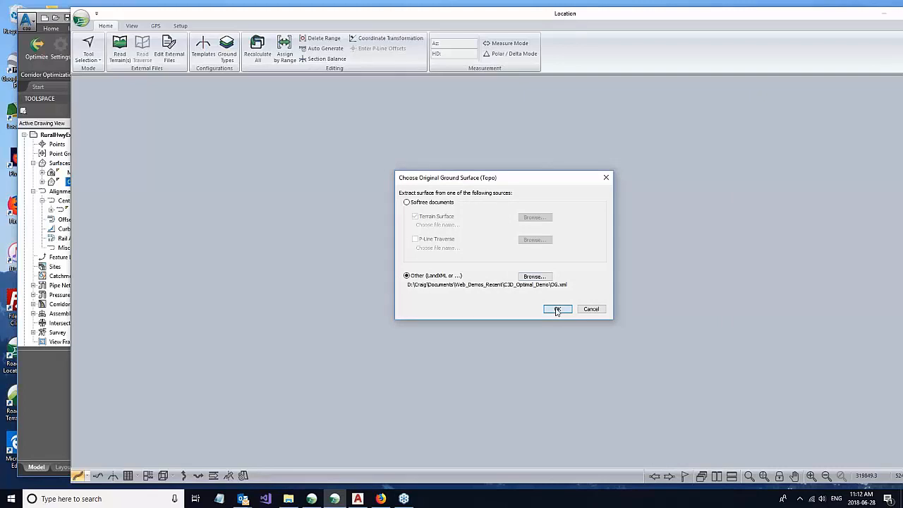
{"action": "left_click", "coordinate": [556, 309]}
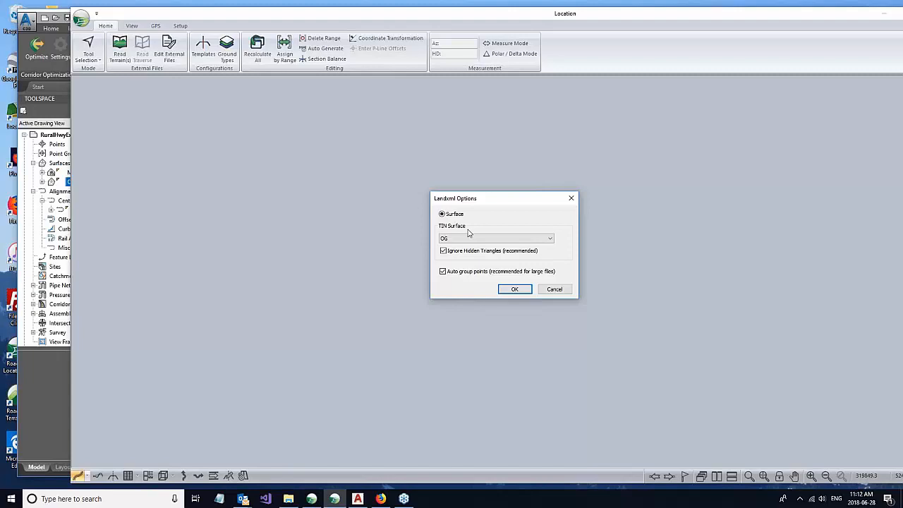
{"action": "left_click", "coordinate": [515, 290]}
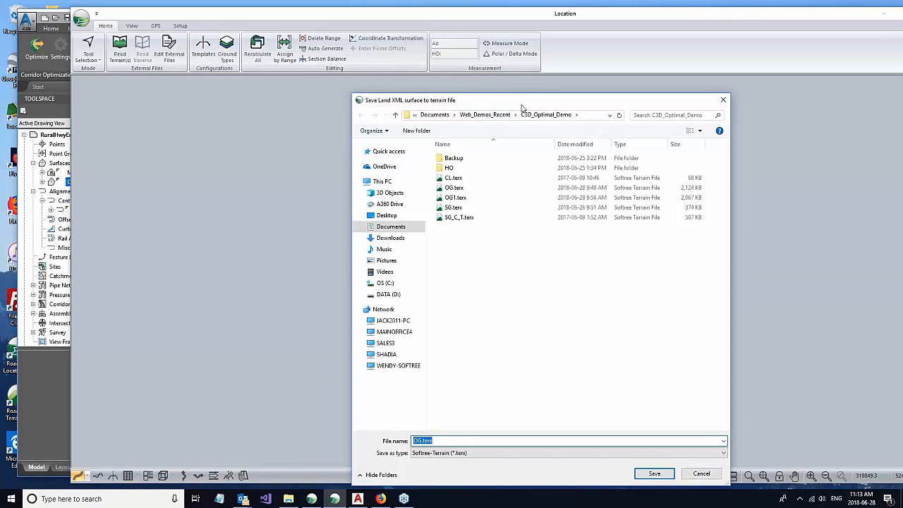
Save the imported LandXML surface as the terrain file OG.terx, replacing the existing file.
{"action": "left_click_drag", "start_coordinate": [524, 102], "coordinate": [524, 57]}
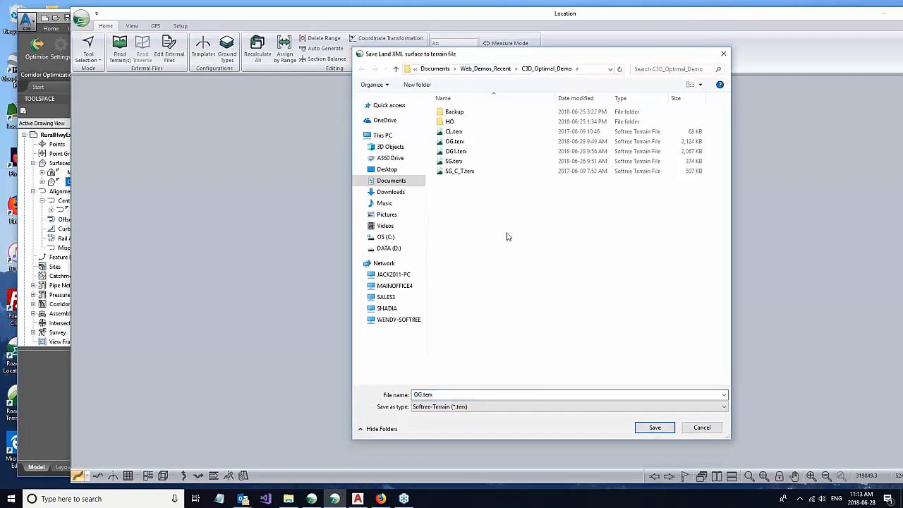
{"action": "left_click", "coordinate": [455, 142]}
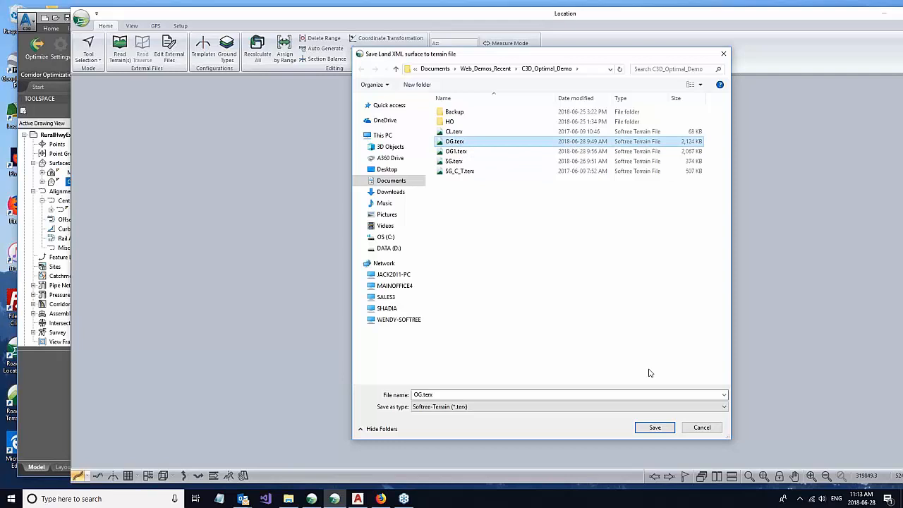
{"action": "left_click", "coordinate": [654, 428]}
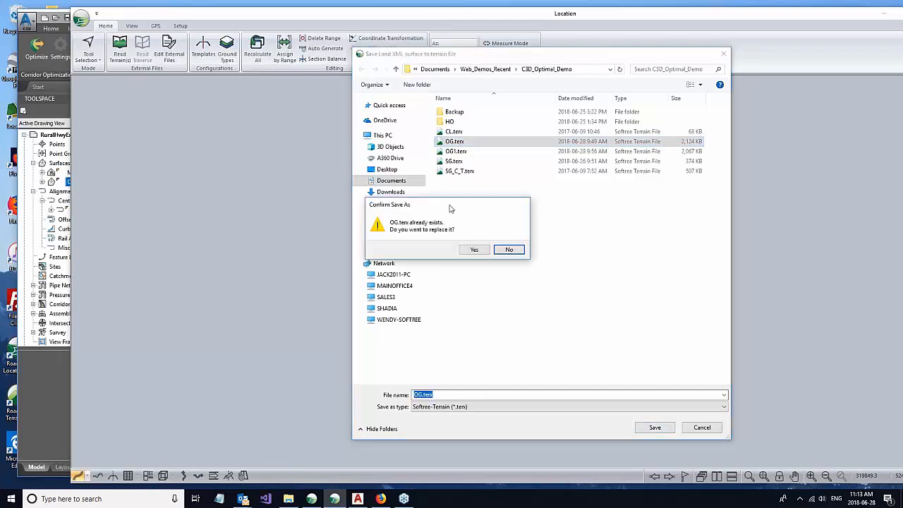
{"action": "left_click", "coordinate": [473, 251]}
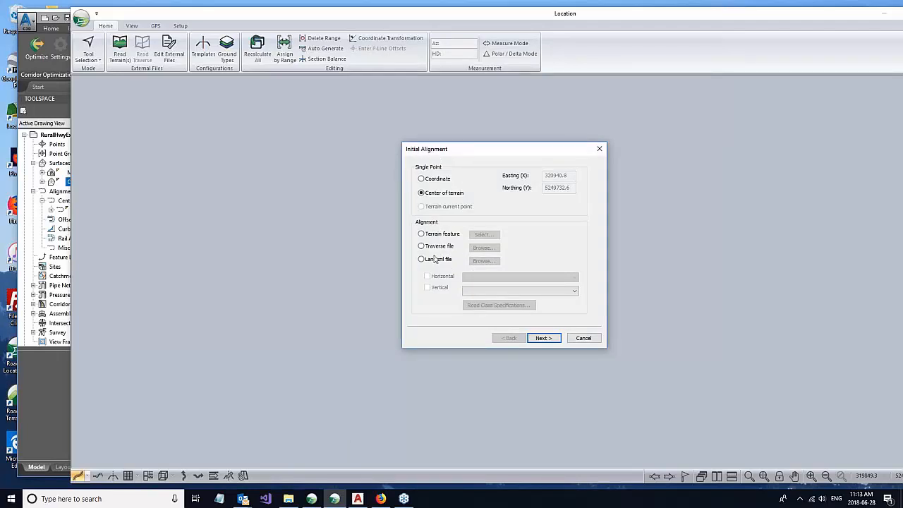
Take the initial alignment from OG.xml, using RuralHwyExample as the horizontal and FGCenter as the vertical alignment.
{"action": "left_click", "coordinate": [422, 260]}
{"action": "left_click", "coordinate": [483, 261]}
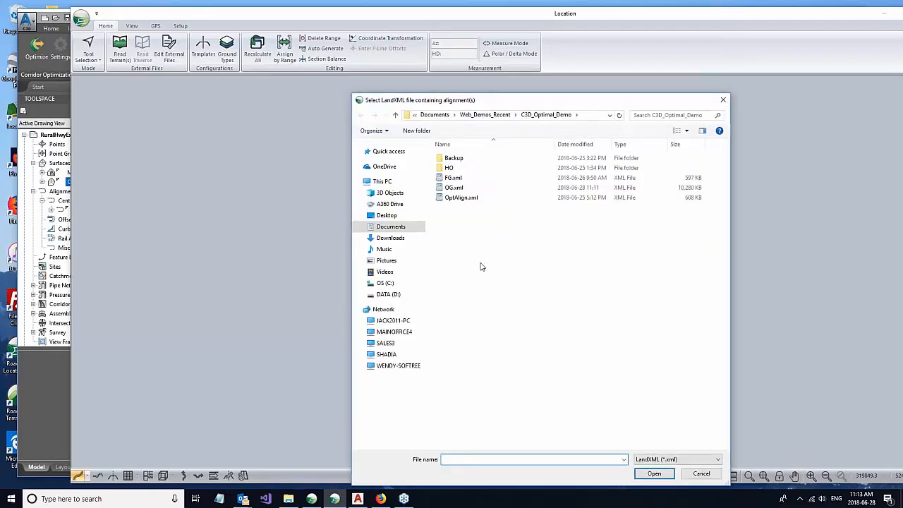
{"action": "left_click", "coordinate": [454, 189]}
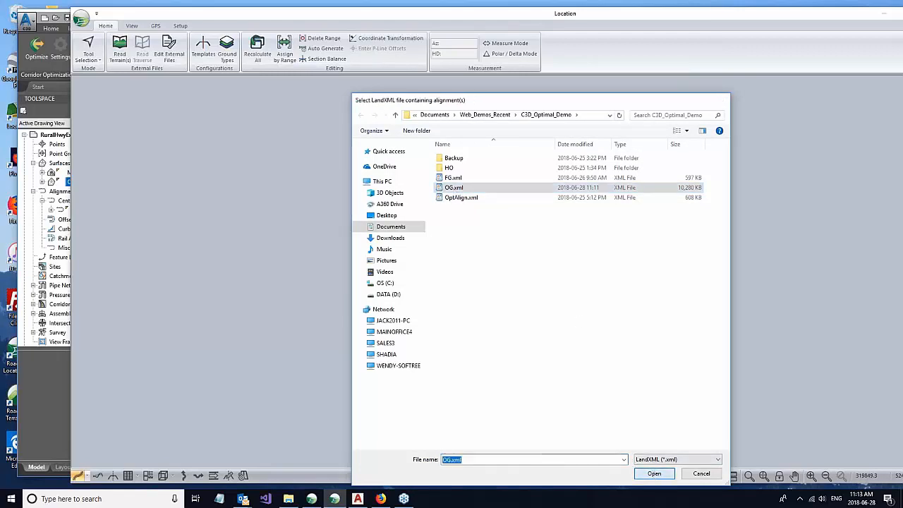
{"action": "left_click", "coordinate": [655, 473]}
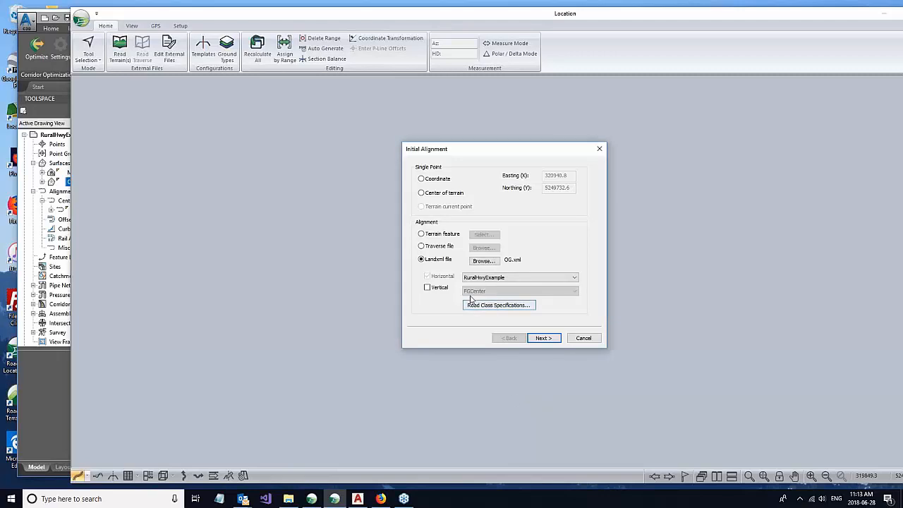
{"action": "left_click", "coordinate": [427, 288]}
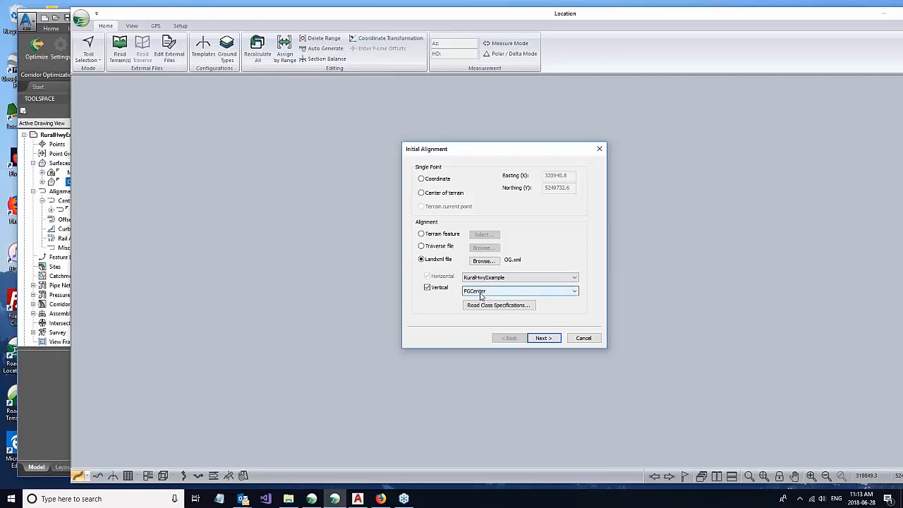
{"action": "left_click", "coordinate": [574, 292]}
{"action": "left_click", "coordinate": [575, 291]}
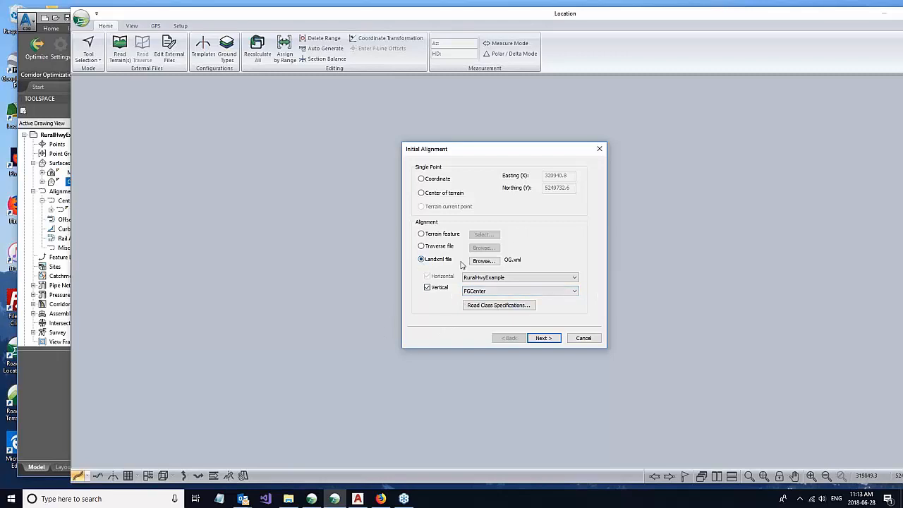
{"action": "left_click", "coordinate": [542, 338]}
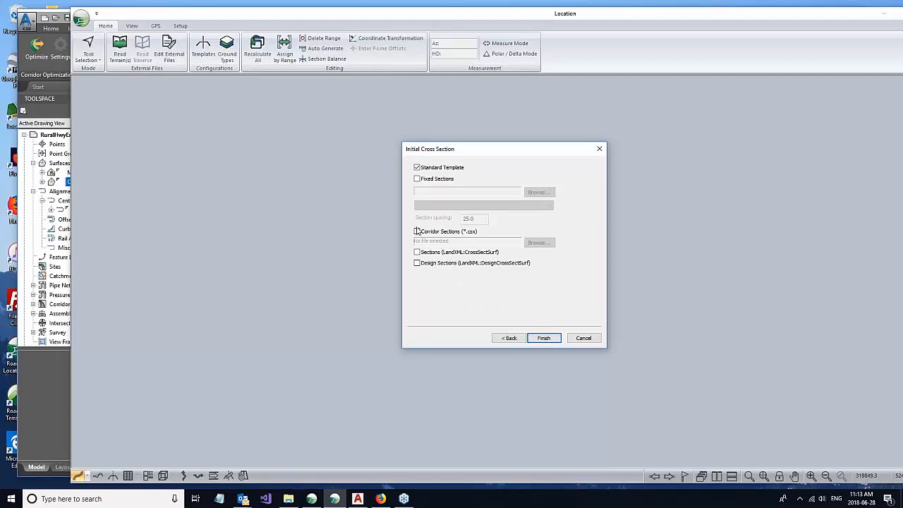
Use the corridor sections from ExportData.CSX as the initial cross section and finish the design setup with the default section options.
{"action": "left_click", "coordinate": [416, 232]}
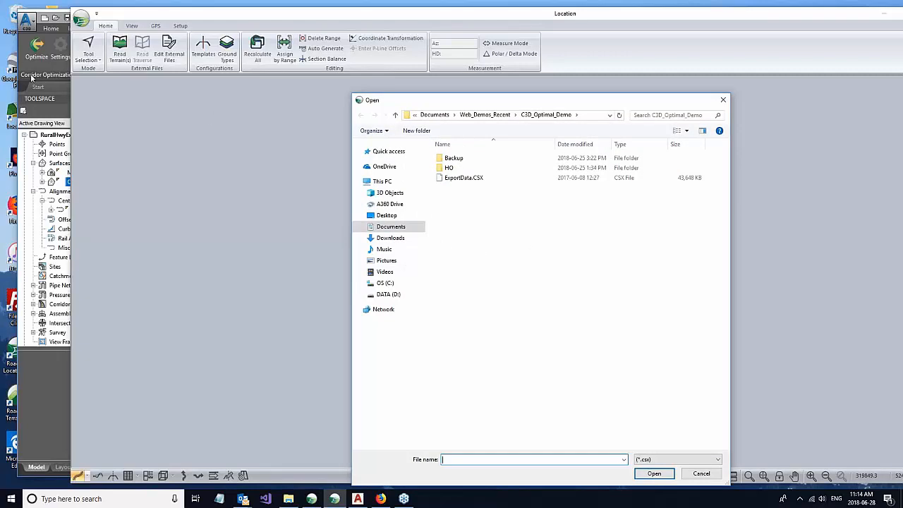
{"action": "left_click", "coordinate": [469, 180]}
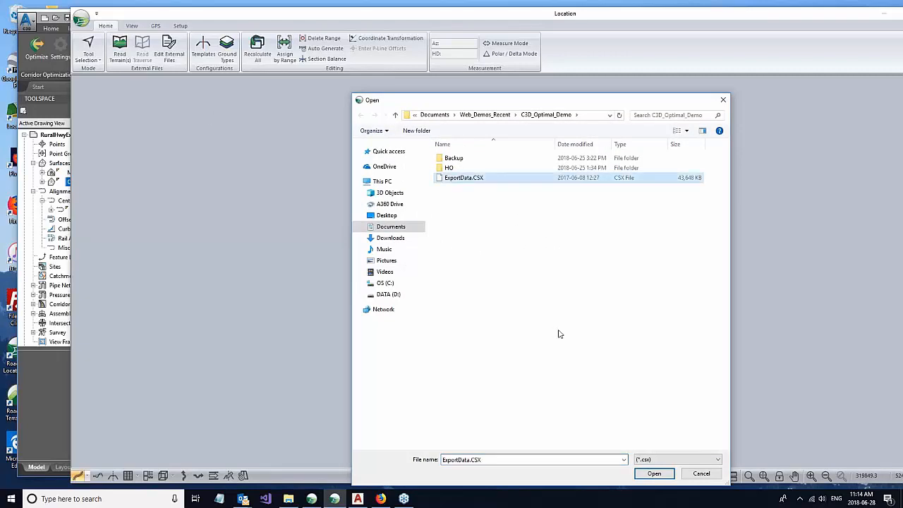
{"action": "left_click", "coordinate": [658, 477]}
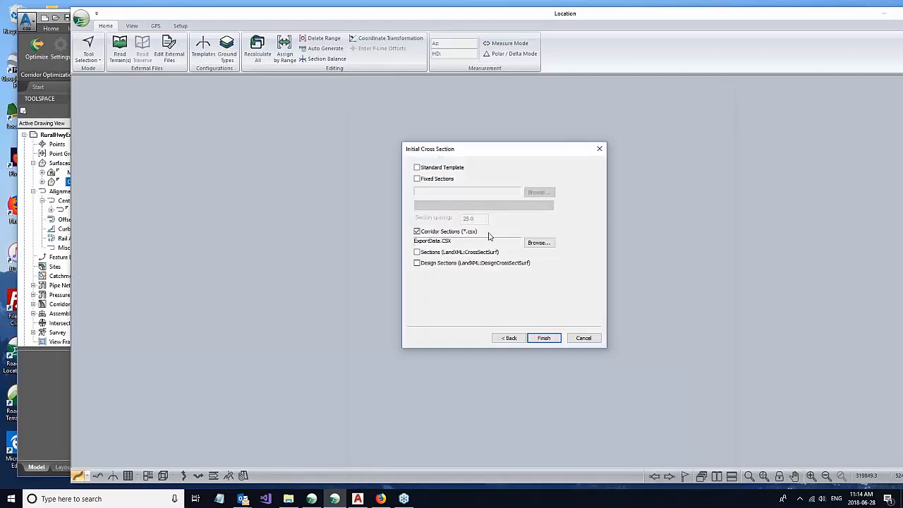
{"action": "left_click", "coordinate": [549, 339]}
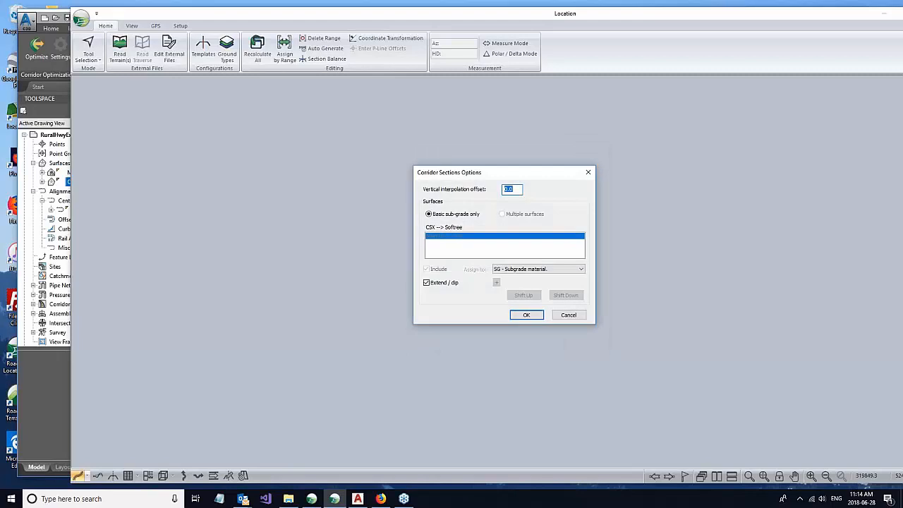
{"action": "left_click", "coordinate": [522, 316]}
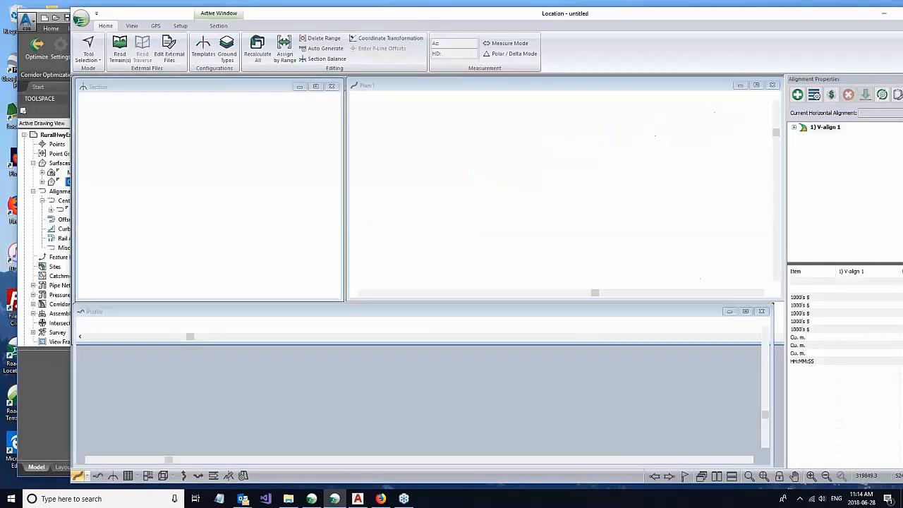
Examine the imported alignment in plan and profile, and the corridor cross section at station 9700.
{"action": "scroll", "coordinate": [498, 162], "scroll_direction": "down", "scroll_amount": 2}
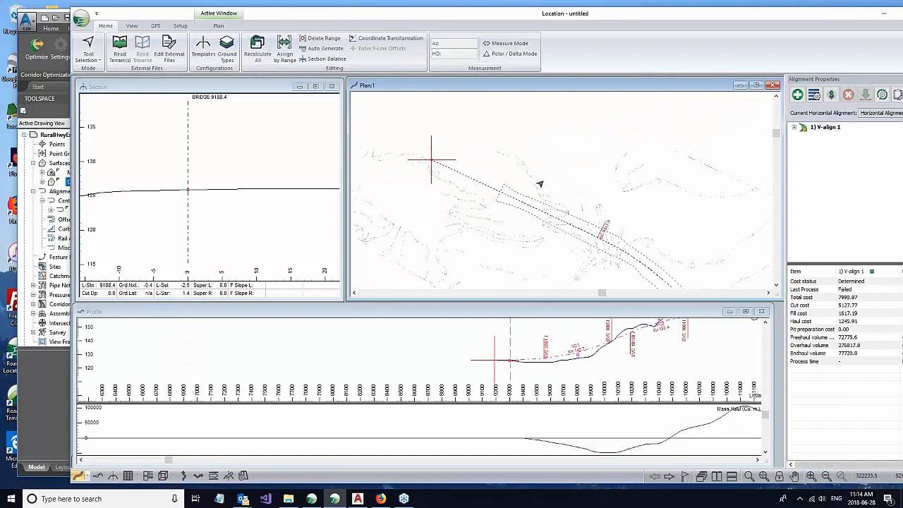
{"action": "middle_click_drag", "start_coordinate": [523, 163], "coordinate": [467, 144]}
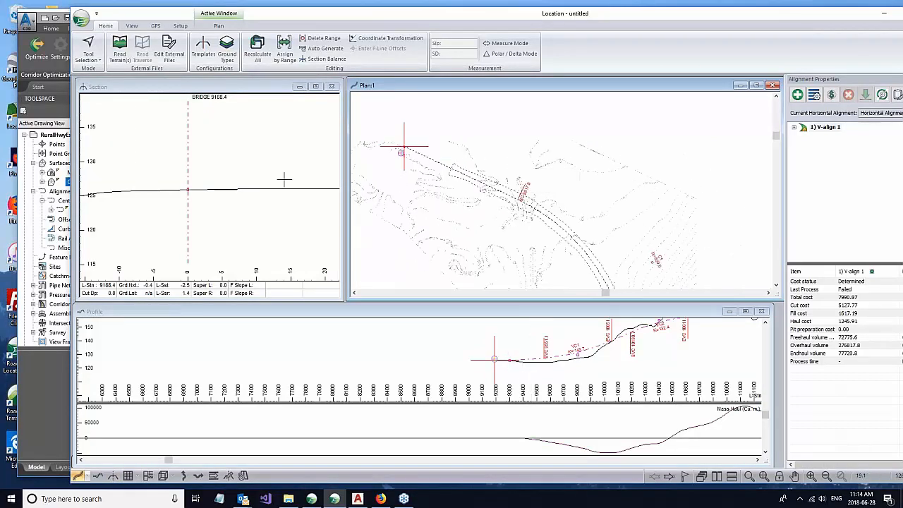
{"action": "left_click", "coordinate": [568, 241]}
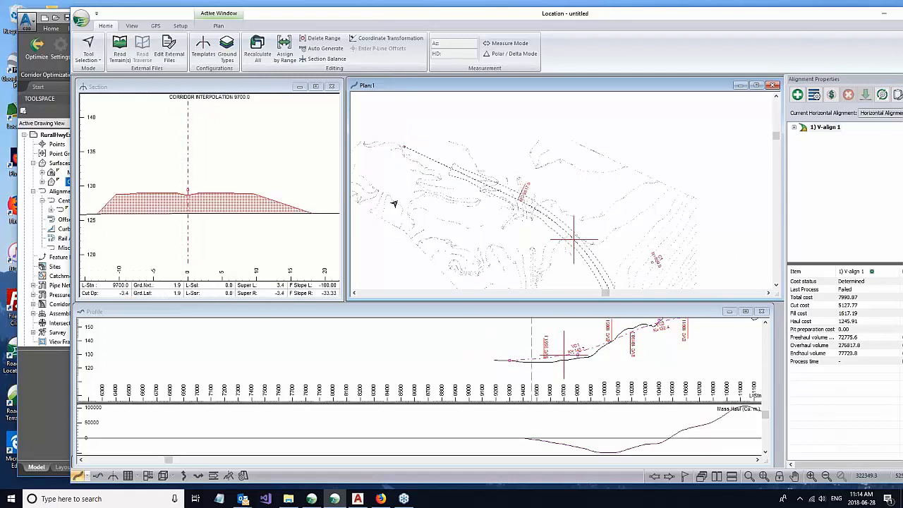
{"action": "left_click", "coordinate": [242, 90]}
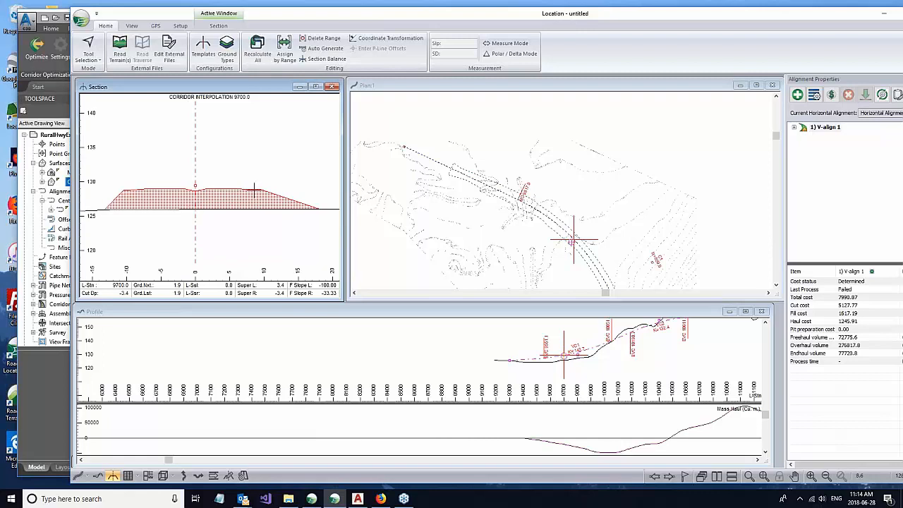
{"action": "mouse_move", "coordinate": [156, 195]}
{"action": "mouse_move", "coordinate": [447, 213]}
{"action": "middle_click_drag", "start_coordinate": [584, 212], "coordinate": [433, 96]}
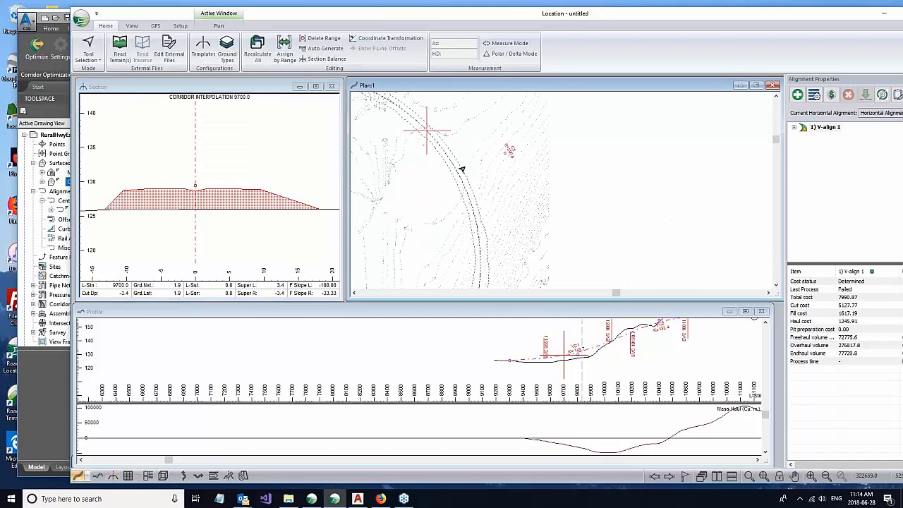
{"action": "middle_click_drag", "start_coordinate": [607, 345], "coordinate": [164, 401]}
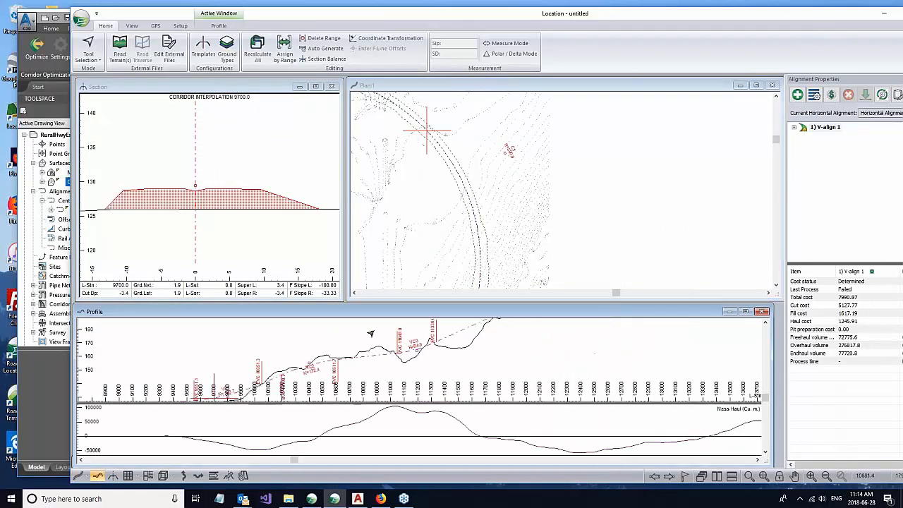
{"action": "mouse_move", "coordinate": [223, 189]}
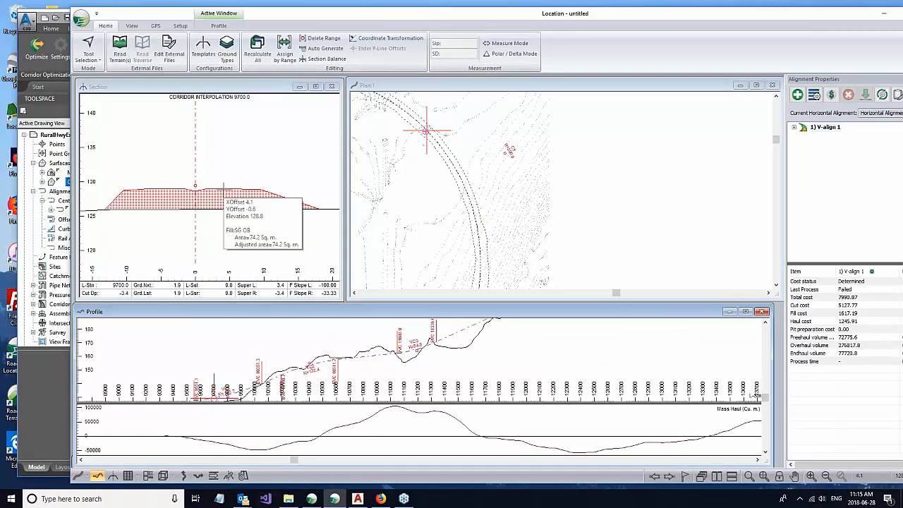
Examine how the Corridor Sections template adjusts to vertical movement in the Template Editor, and close it without saving.
{"action": "left_click", "coordinate": [189, 86]}
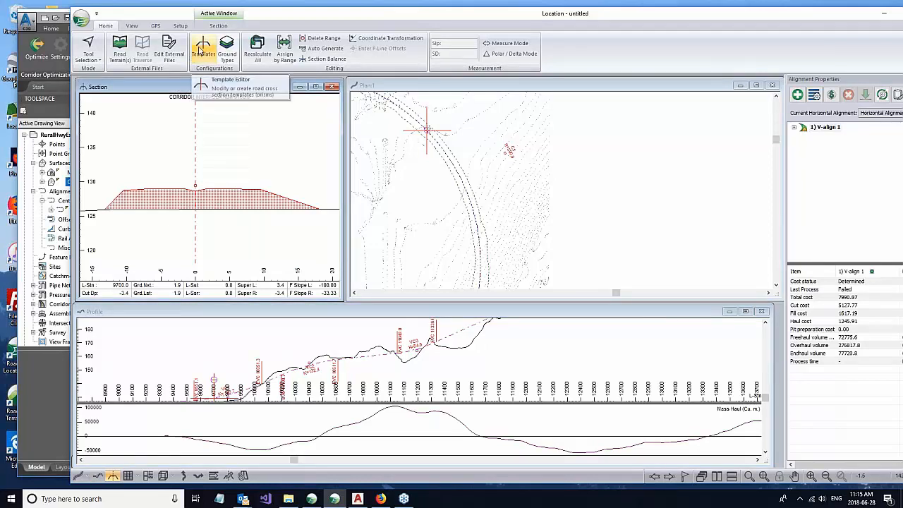
{"action": "left_click", "coordinate": [199, 51]}
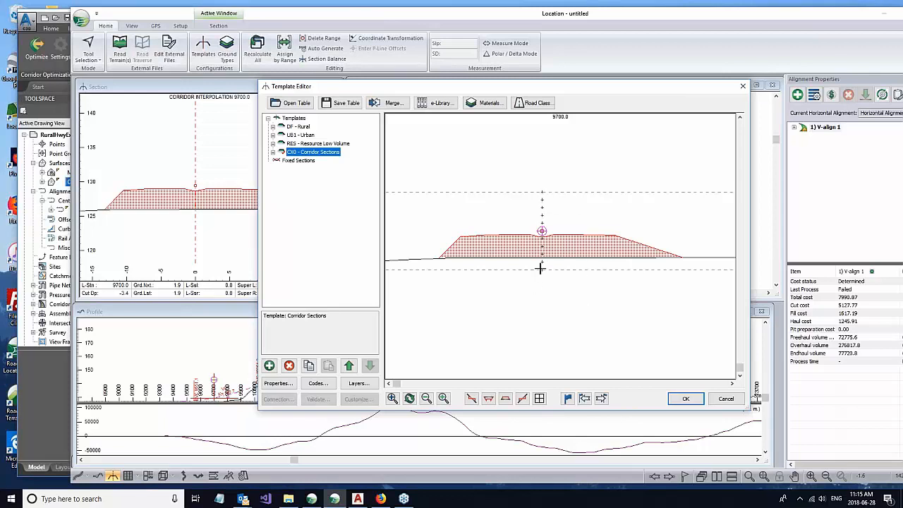
{"action": "mouse_move", "coordinate": [554, 253]}
{"action": "left_mouse_down"}
{"action": "mouse_move", "coordinate": [555, 225]}
{"action": "mouse_move", "coordinate": [555, 256]}
{"action": "left_mouse_up"}
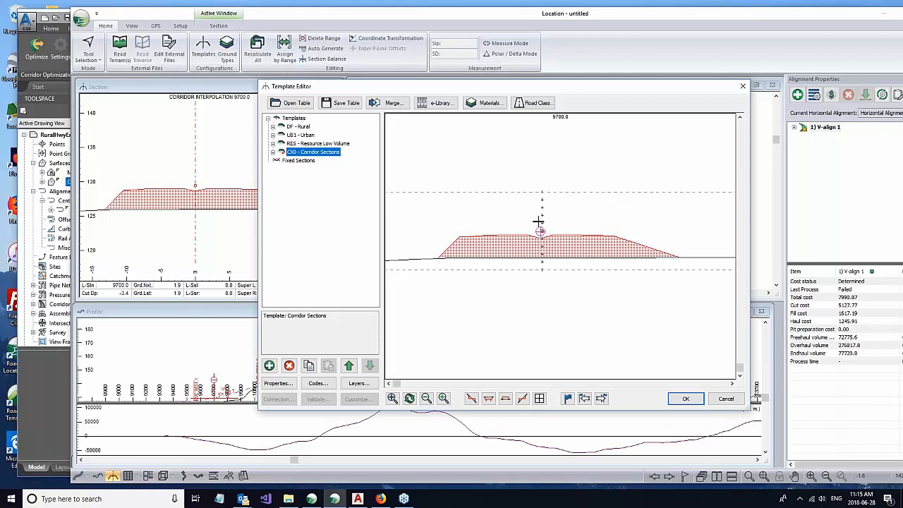
{"action": "mouse_move", "coordinate": [567, 232]}
{"action": "left_click", "coordinate": [726, 399]}
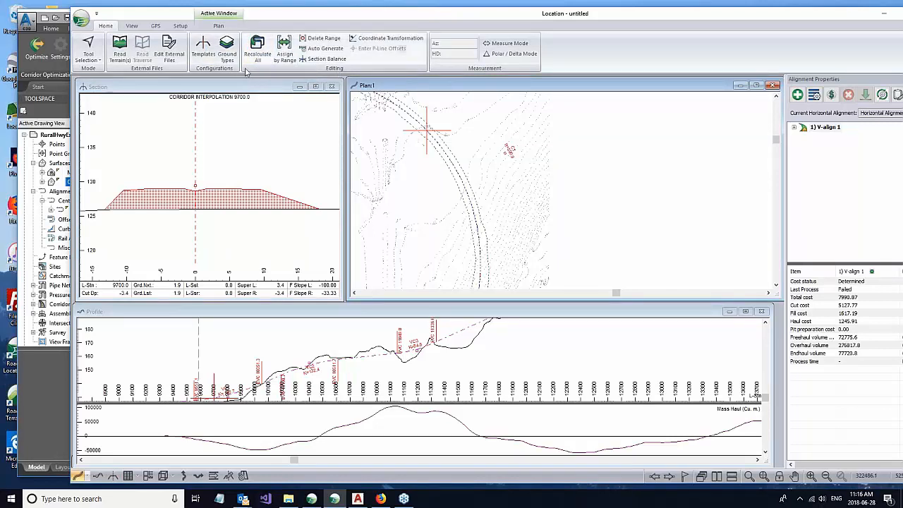
Set the fill expansion factor of the default overburden ground type to .85, skipping the design recalculation.
{"action": "left_click", "coordinate": [226, 51]}
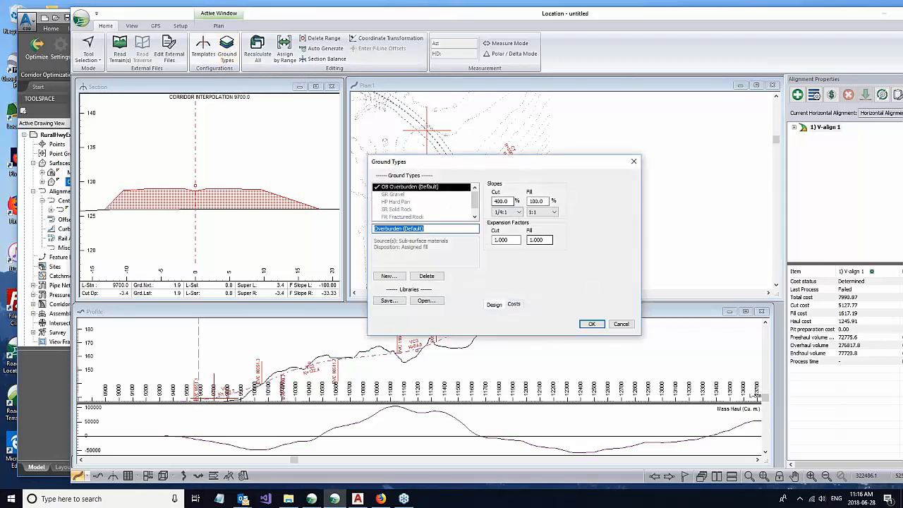
{"action": "double_click", "coordinate": [534, 239]}
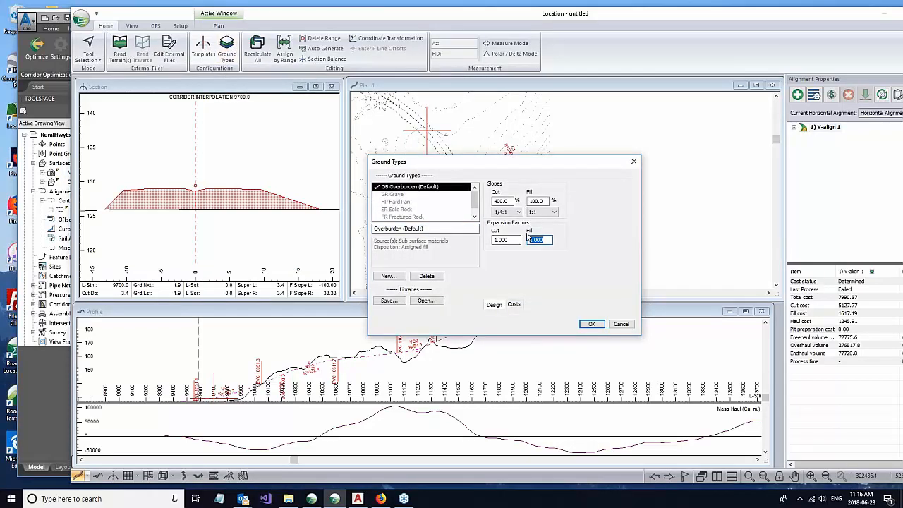
{"action": "type", "text": ".85"}
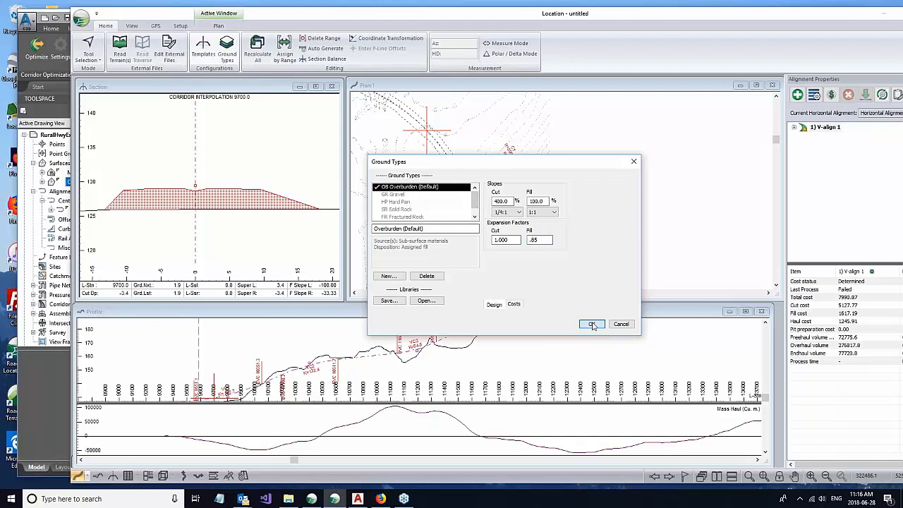
{"action": "left_click", "coordinate": [592, 325]}
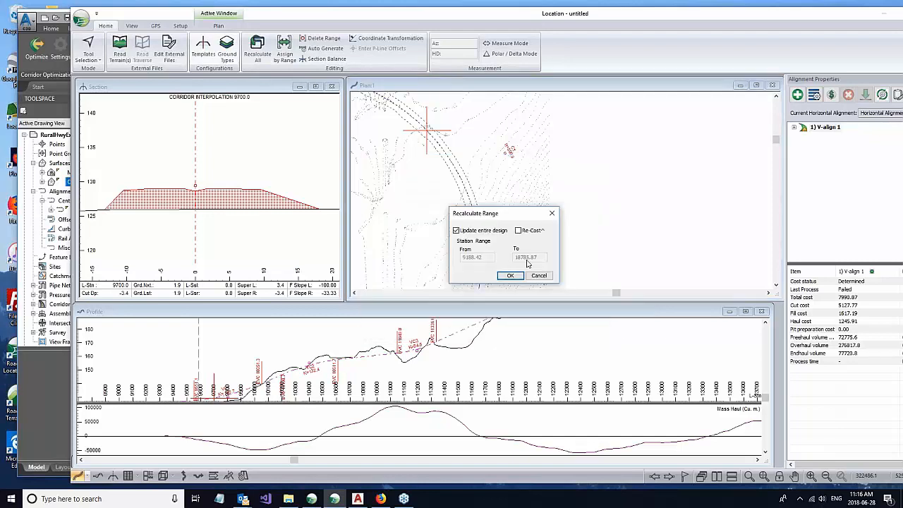
{"action": "left_click", "coordinate": [538, 275]}
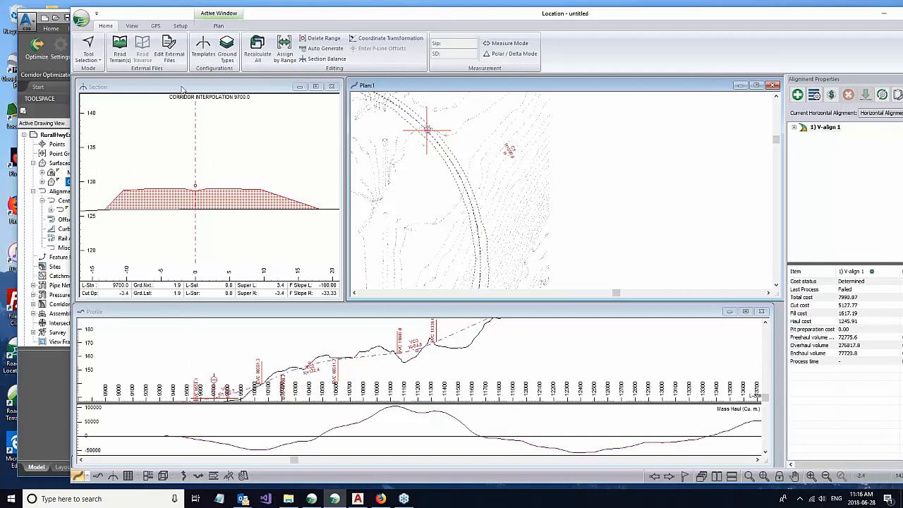
Assign overburden removal along the whole alignment, 0.3 deep from topo, with both outside limits at Slope stake - top.
{"action": "left_click", "coordinate": [285, 46]}
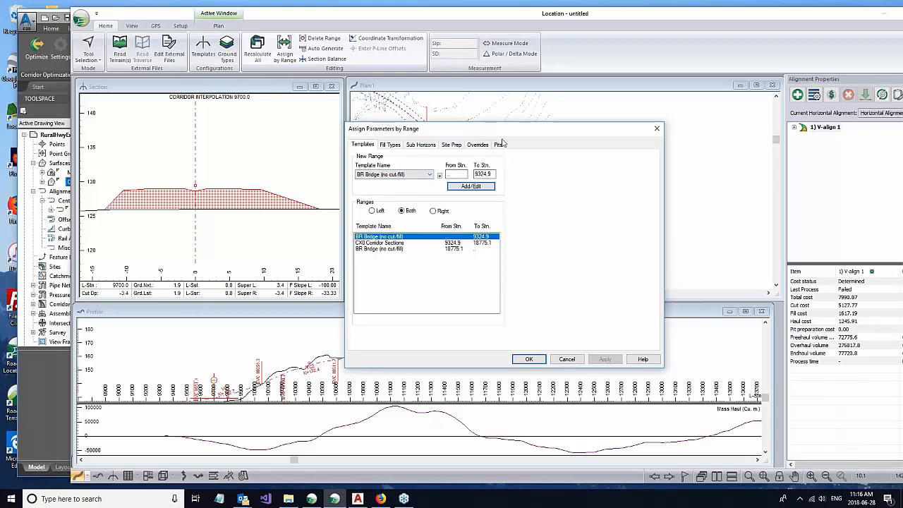
{"action": "left_click", "coordinate": [452, 144]}
{"action": "left_click", "coordinate": [364, 229]}
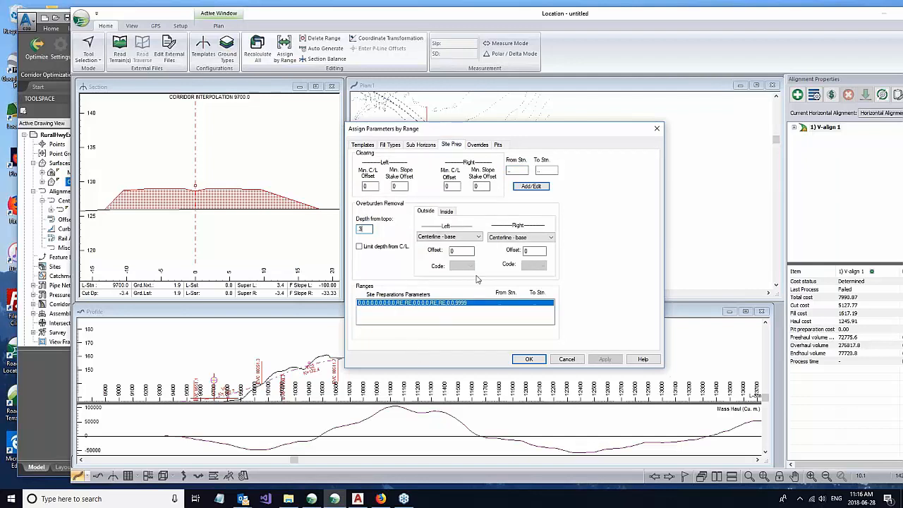
{"action": "left_click", "coordinate": [451, 237]}
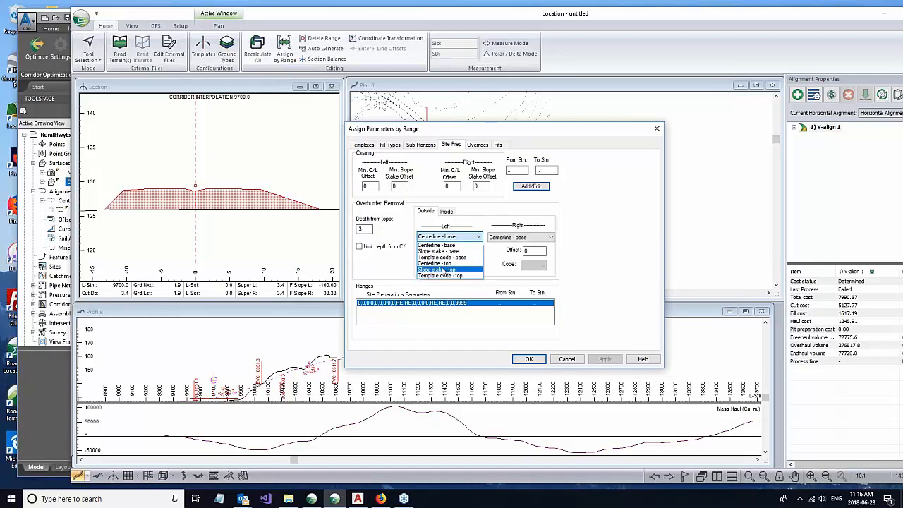
{"action": "left_click", "coordinate": [442, 270]}
{"action": "left_click", "coordinate": [521, 237]}
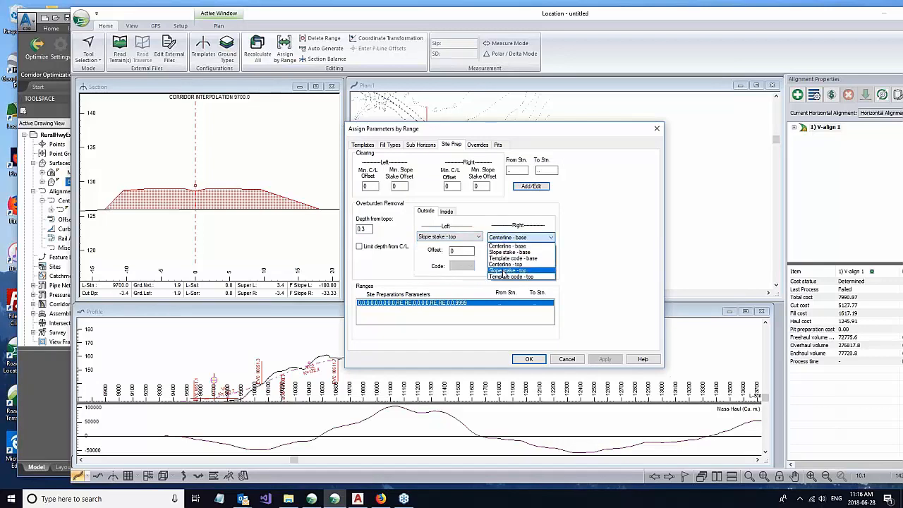
{"action": "left_click", "coordinate": [507, 270]}
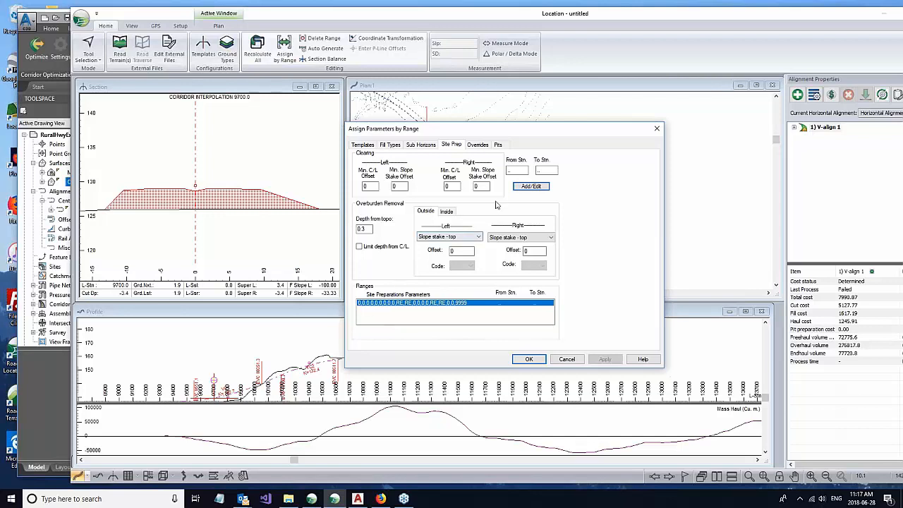
{"action": "left_click", "coordinate": [530, 186]}
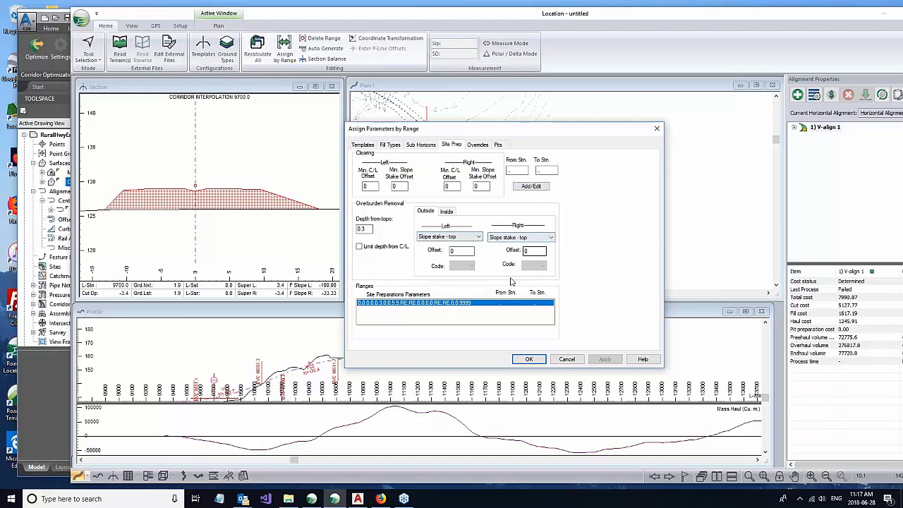
{"action": "double_click", "coordinate": [364, 229]}
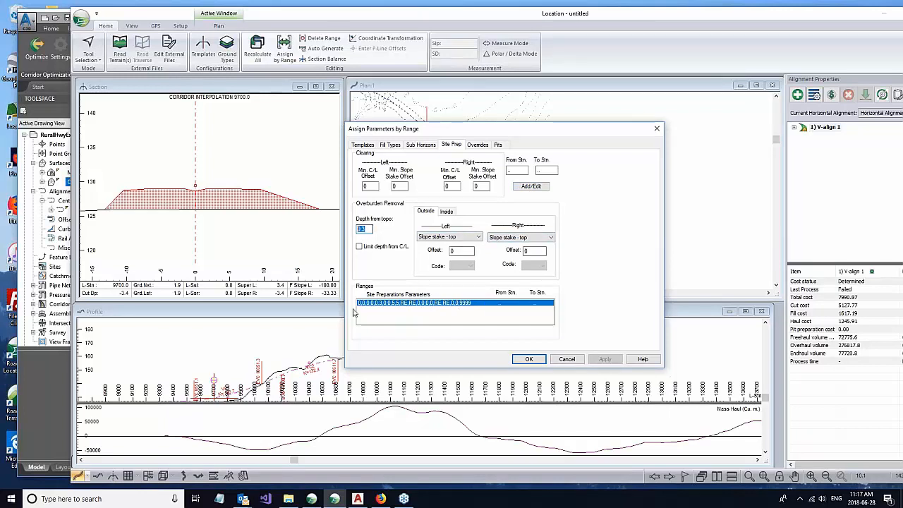
{"action": "left_click", "coordinate": [528, 359]}
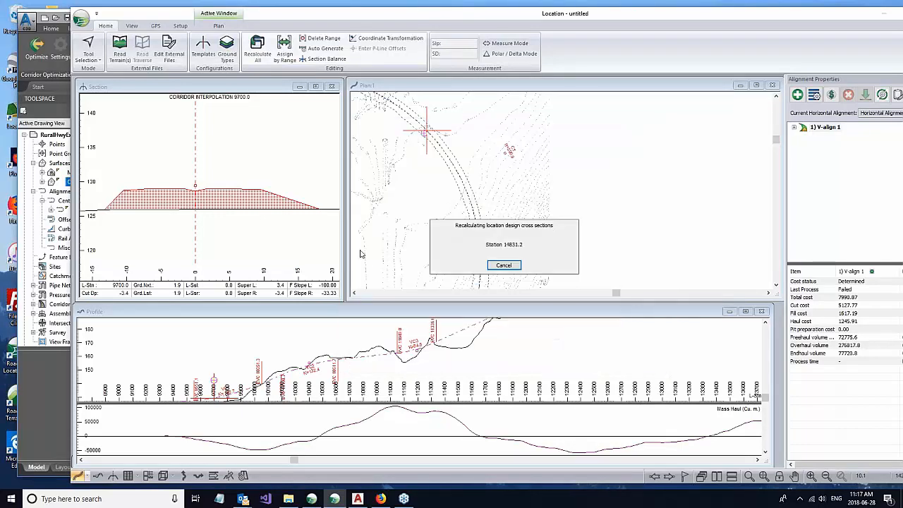
Examine the overburden removal beneath the fill in the cross section at station 9700 and the alignment's total cost.
{"action": "middle_click_drag", "start_coordinate": [124, 244], "coordinate": [187, 230]}
{"action": "scroll", "coordinate": [183, 199], "scroll_direction": "up", "scroll_amount": 2}
{"action": "scroll", "coordinate": [183, 197], "scroll_direction": "up", "scroll_amount": 3}
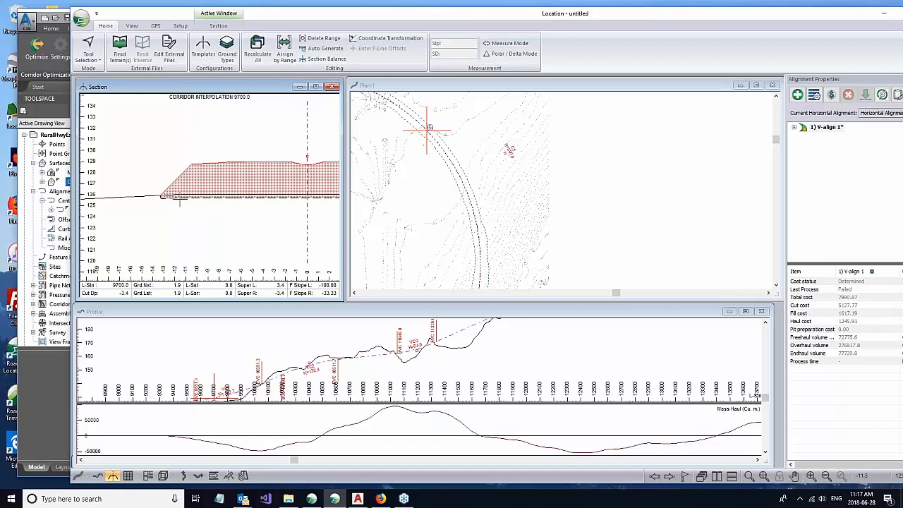
{"action": "scroll", "coordinate": [242, 184], "scroll_direction": "down", "scroll_amount": 2}
{"action": "scroll", "coordinate": [242, 183], "scroll_direction": "down", "scroll_amount": 2}
{"action": "middle_click_drag", "start_coordinate": [266, 184], "coordinate": [164, 202]}
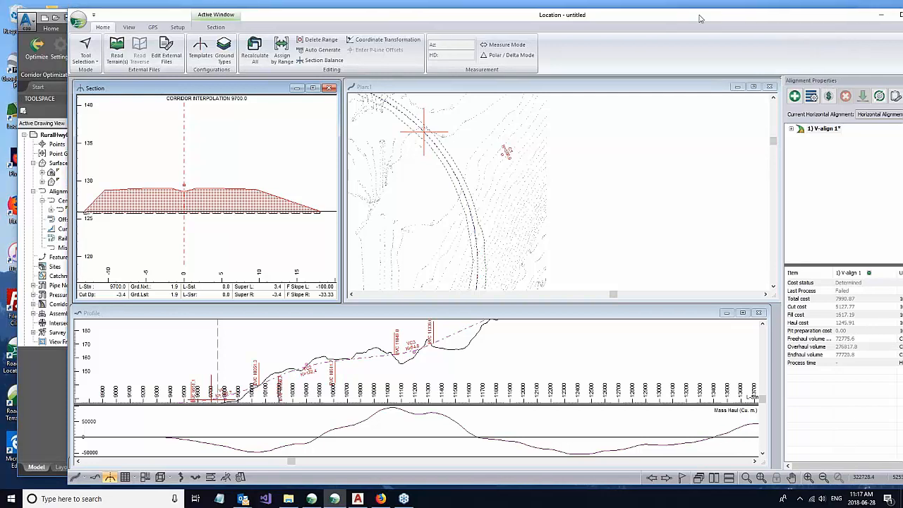
{"action": "left_click_drag", "start_coordinate": [720, 15], "coordinate": [656, 15]}
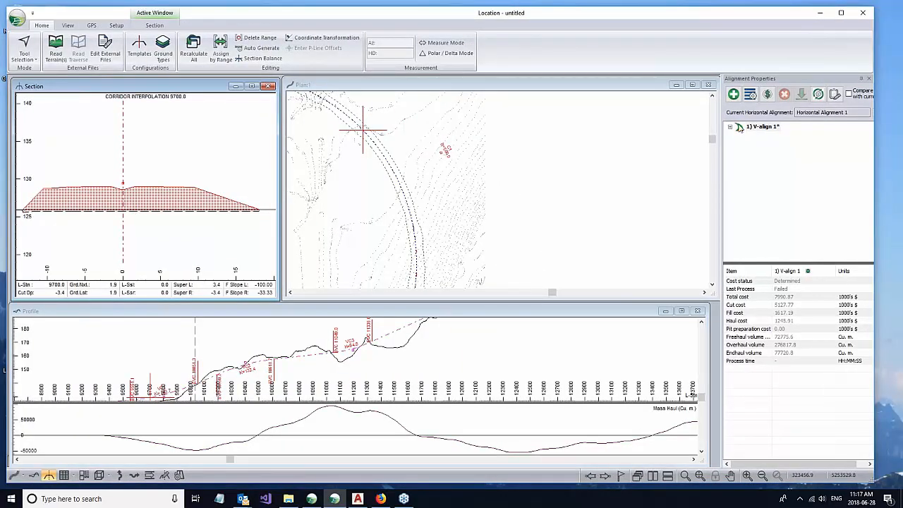
{"action": "left_click", "coordinate": [782, 299]}
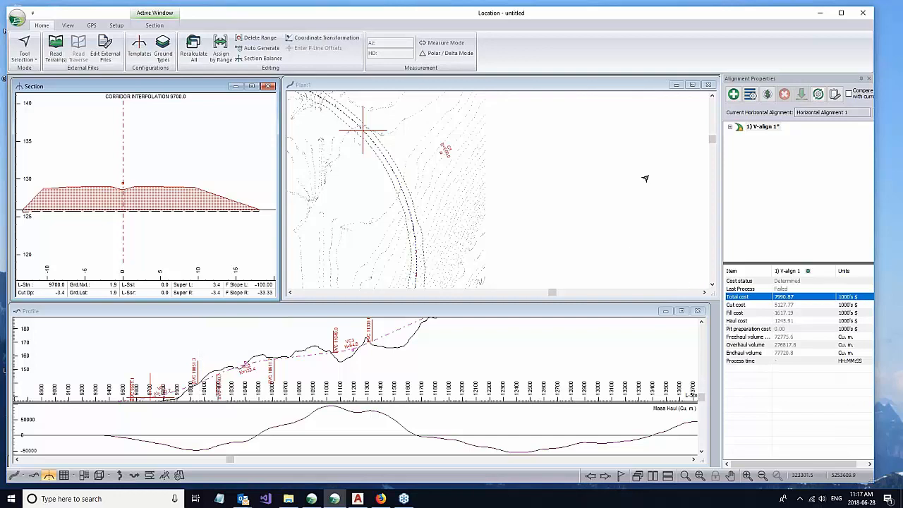
Examine the overburden's excavation and embankment handling costs in V-align 1's vertical optimization options.
{"action": "left_click", "coordinate": [751, 94]}
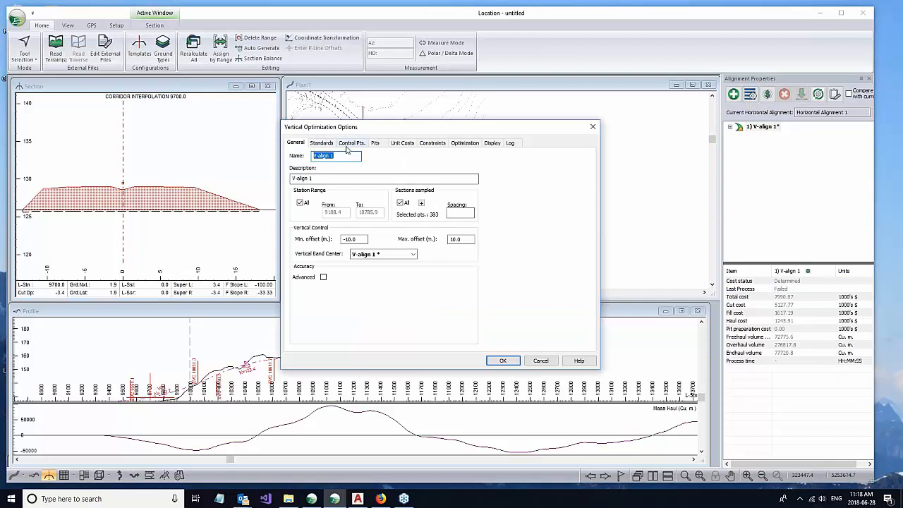
{"action": "left_click", "coordinate": [412, 144]}
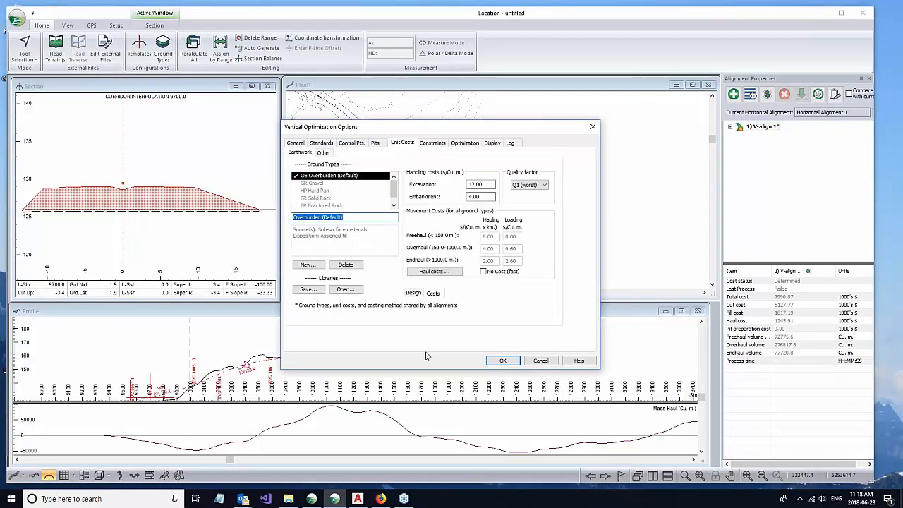
{"action": "left_click", "coordinate": [434, 294]}
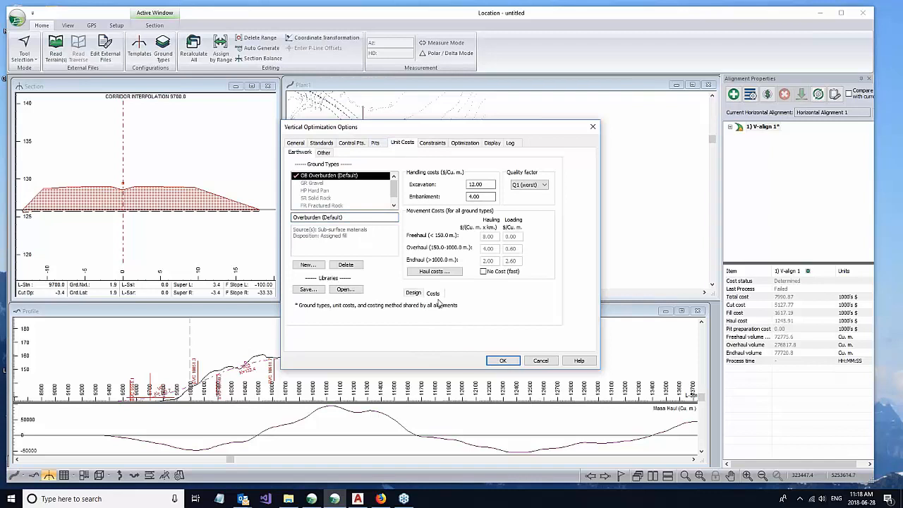
{"action": "left_click", "coordinate": [491, 184]}
{"action": "key", "text": "Tab"}
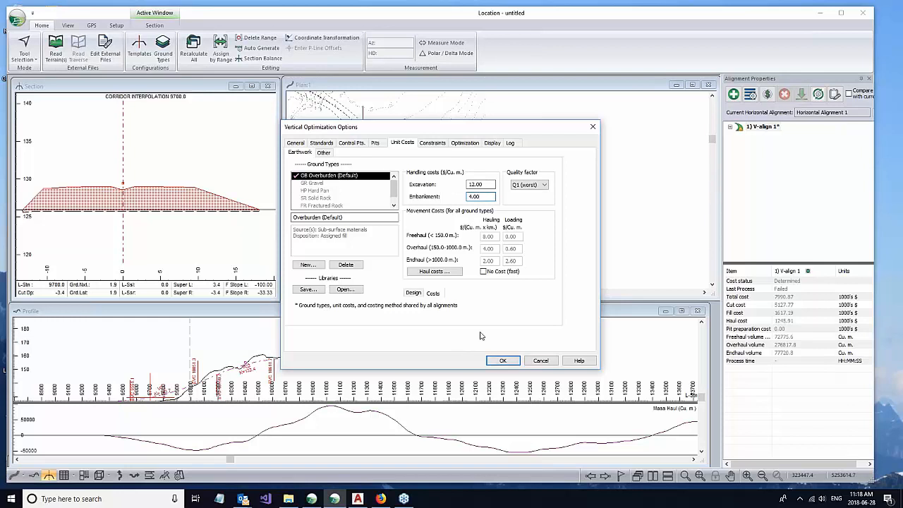
Try freehaul control with a 100 m freehaul distance in the haul cost settings, and discard the changes.
{"action": "left_click", "coordinate": [427, 272]}
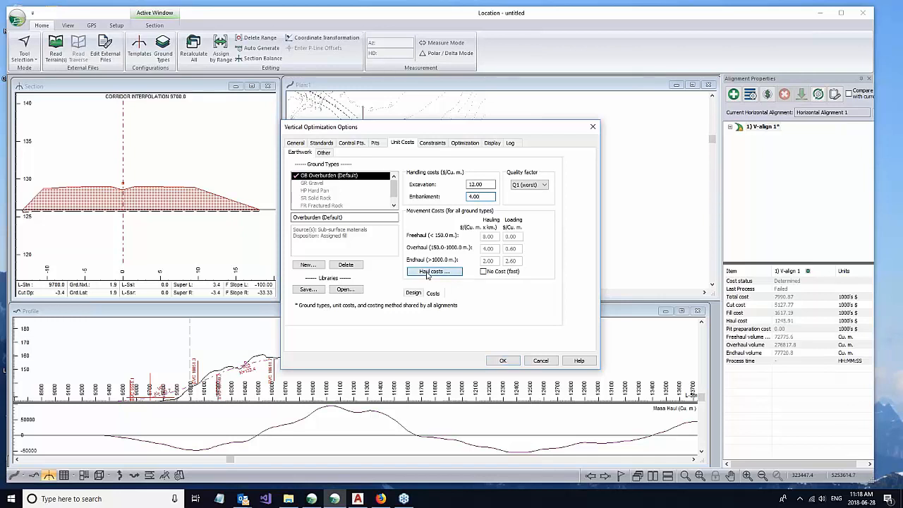
{"action": "left_click_drag", "start_coordinate": [434, 155], "coordinate": [442, 142]}
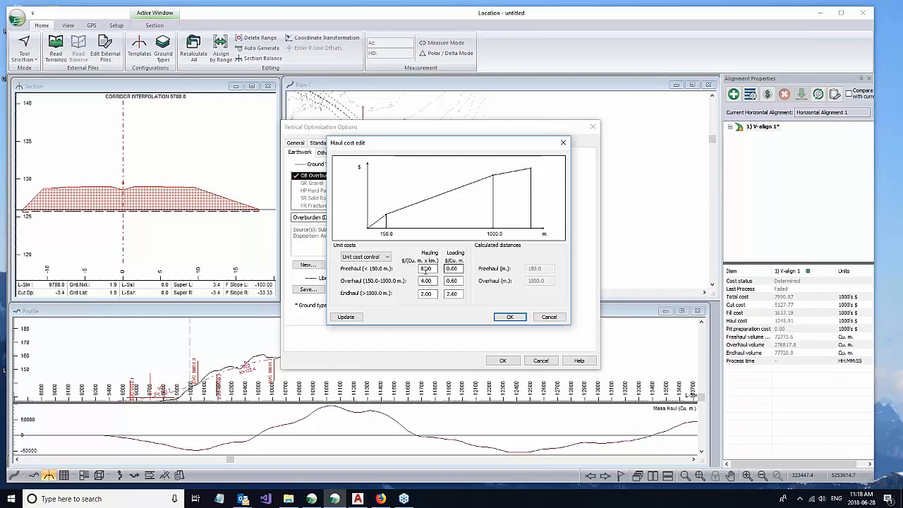
{"action": "left_click", "coordinate": [461, 269]}
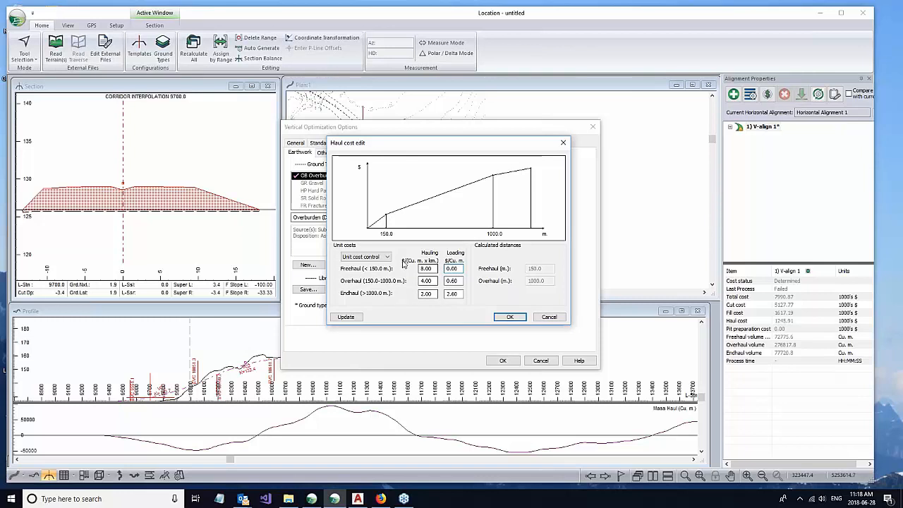
{"action": "left_click", "coordinate": [364, 256]}
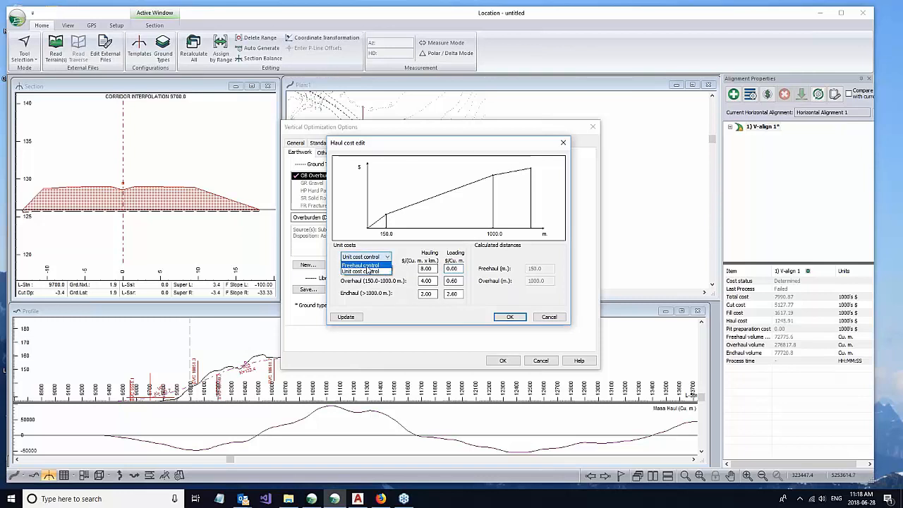
{"action": "left_click", "coordinate": [363, 265]}
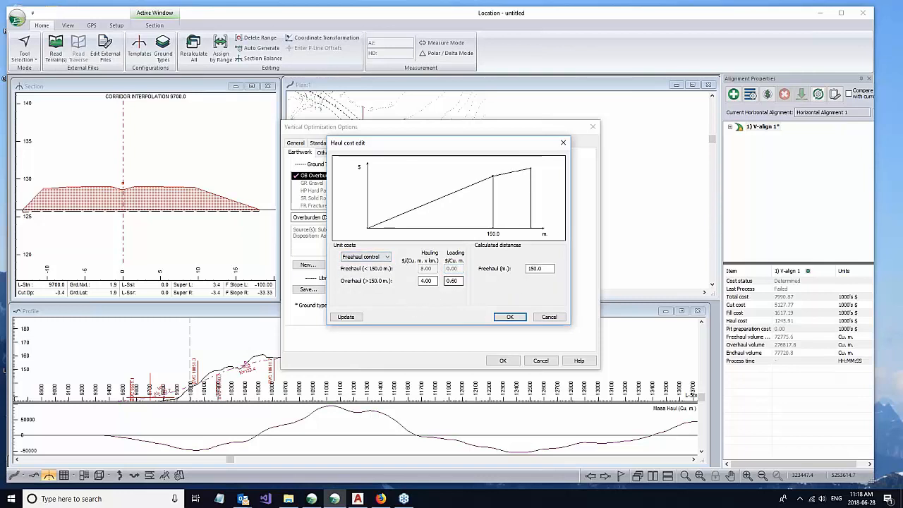
{"action": "left_click_drag", "start_coordinate": [542, 269], "coordinate": [486, 271]}
{"action": "type", "text": "100"}
{"action": "left_click", "coordinate": [345, 317]}
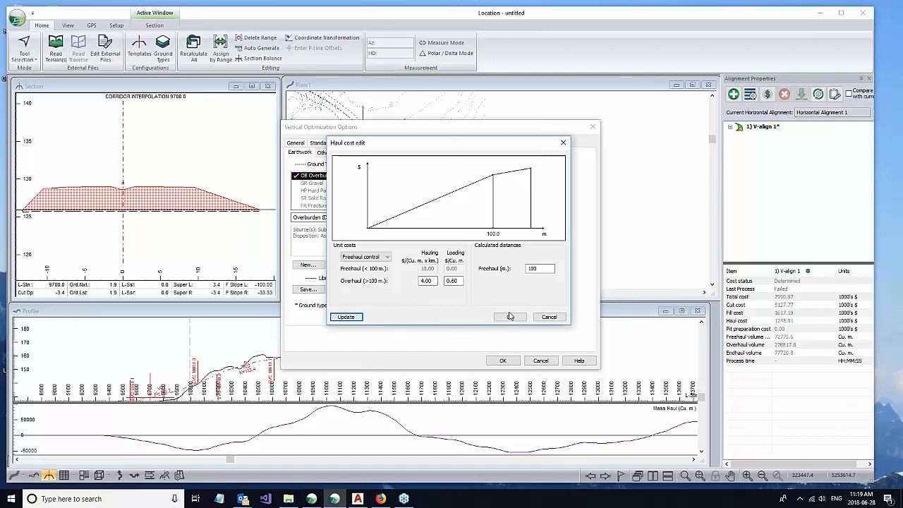
{"action": "left_click", "coordinate": [547, 317]}
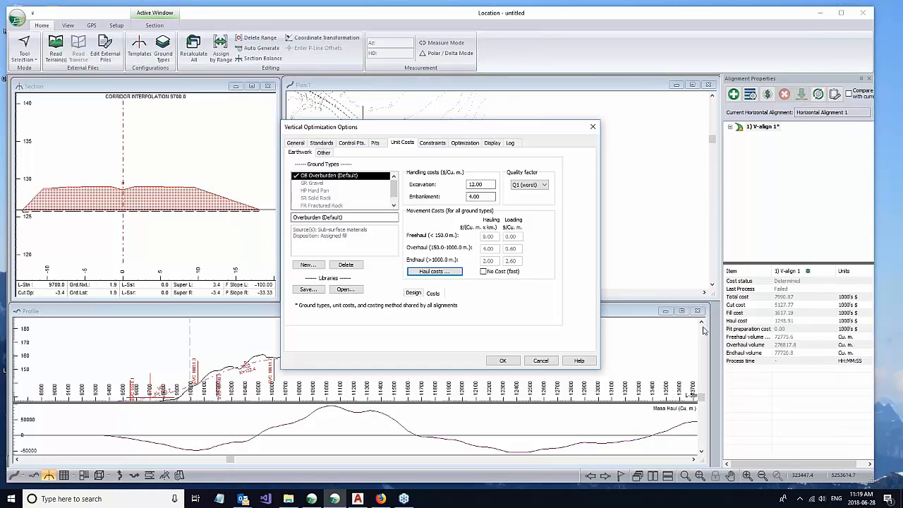
{"action": "left_click", "coordinate": [483, 196]}
Add a waste pit with its access station at the start of the alignment.
{"action": "left_click", "coordinate": [384, 145]}
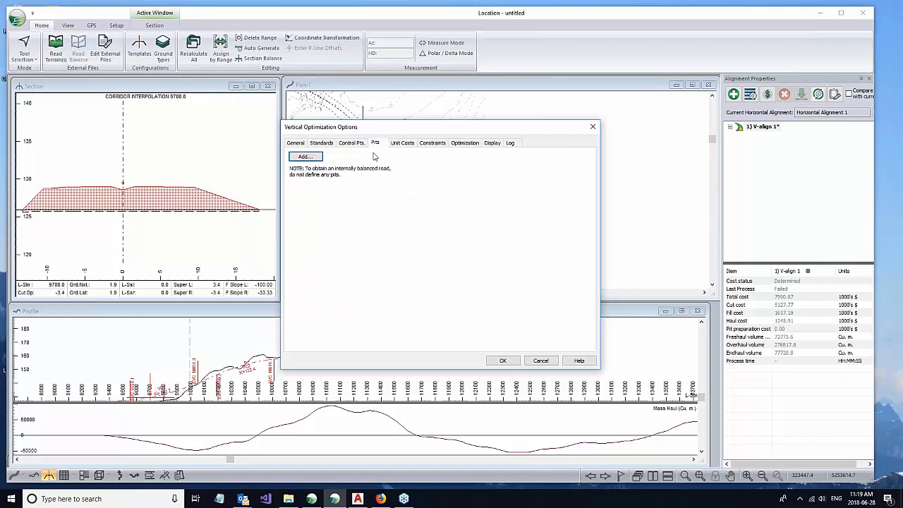
{"action": "left_click", "coordinate": [313, 159]}
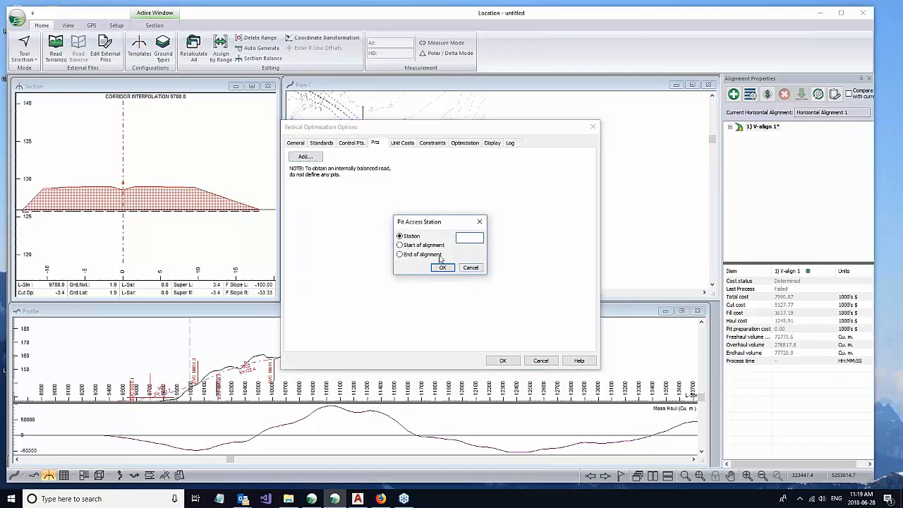
{"action": "left_click", "coordinate": [421, 245]}
{"action": "left_click", "coordinate": [442, 268]}
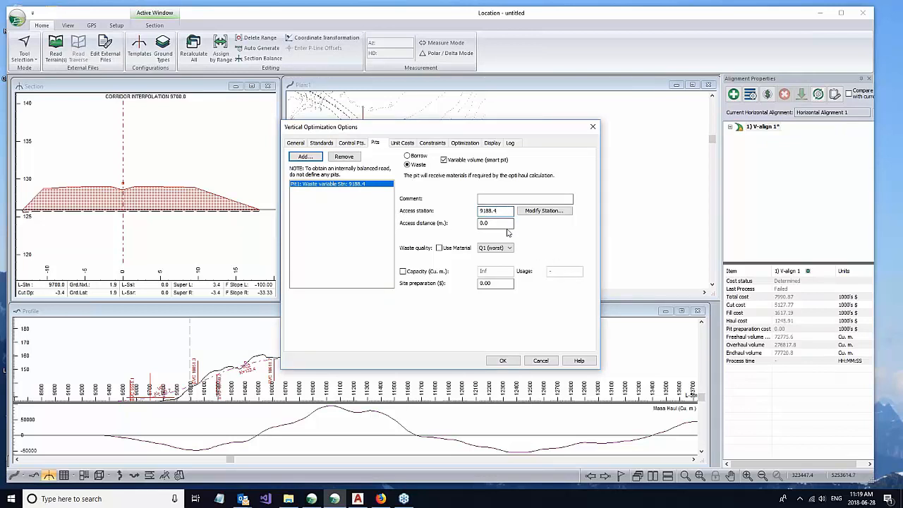
Set the waste pit's access distance to 10 m and limit its capacity to 50000 cu. m.
{"action": "left_click_drag", "start_coordinate": [492, 223], "coordinate": [428, 221]}
{"action": "type", "text": "10"}
{"action": "left_click", "coordinate": [501, 210]}
{"action": "left_click", "coordinate": [403, 271]}
{"action": "double_click", "coordinate": [484, 272]}
{"action": "type", "text": "50000"}
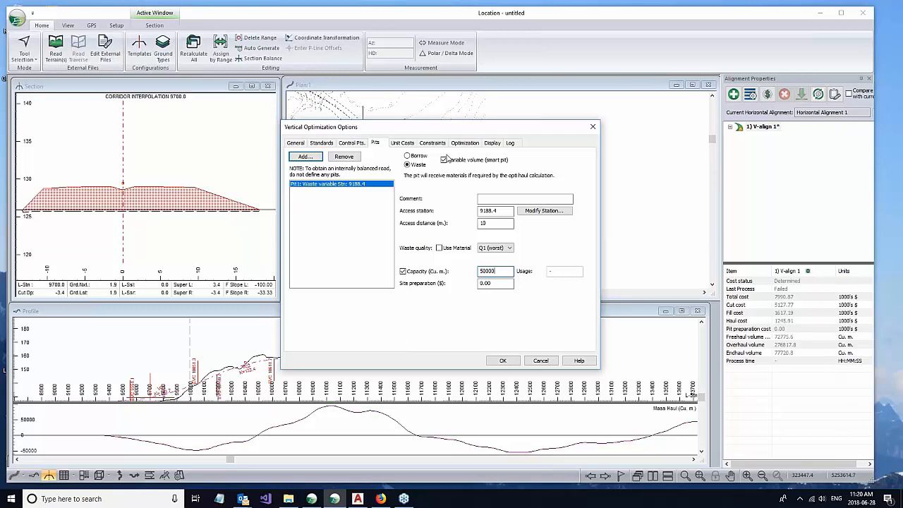
Turn off the waste pit's variable volume, set its access distance to 0 and its fixed volume to 20000 cu. m.
{"action": "left_click", "coordinate": [443, 160]}
{"action": "double_click", "coordinate": [494, 223]}
{"action": "type", "text": "0"}
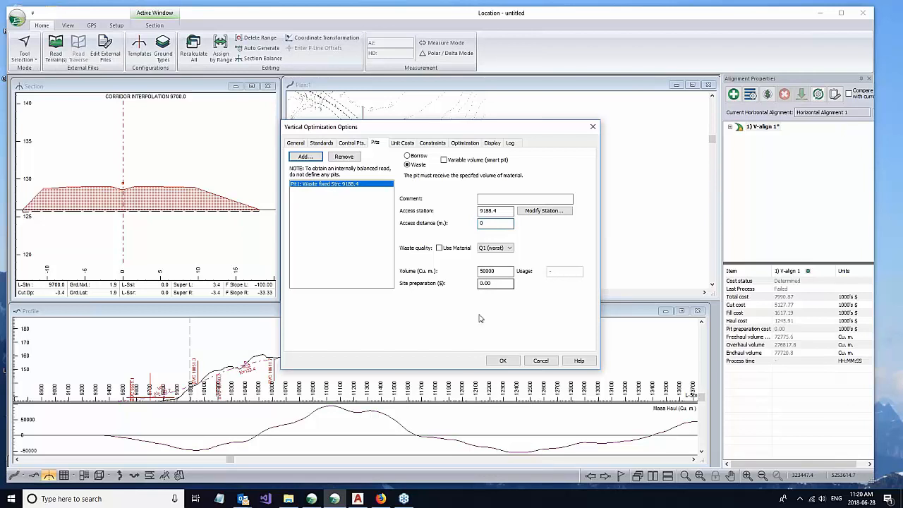
{"action": "double_click", "coordinate": [494, 271]}
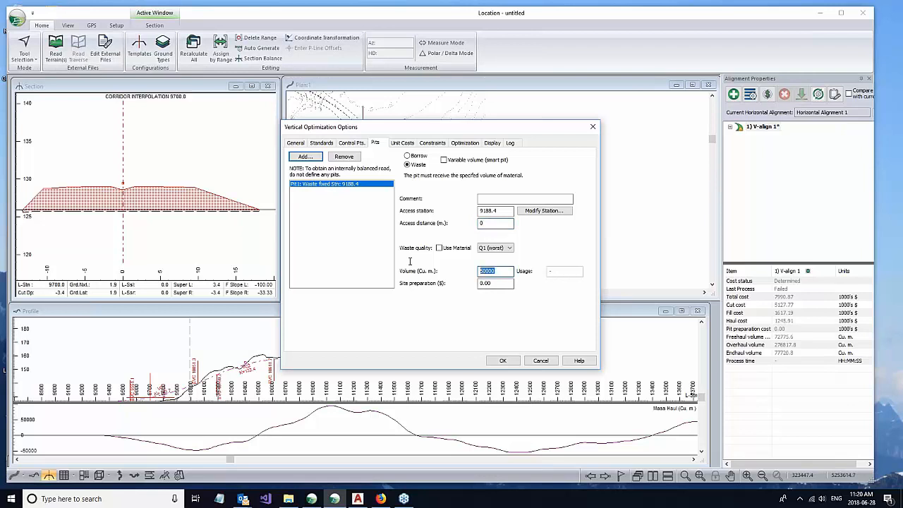
{"action": "type", "text": "20000"}
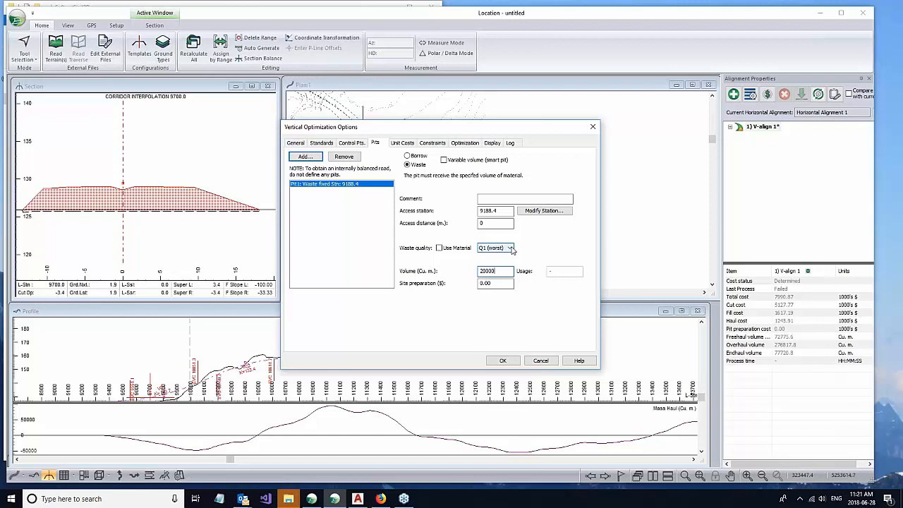
Review the waste pit's quality choices and the solid rock unit costs, and close the optimization options without saving.
{"action": "left_click", "coordinate": [511, 248]}
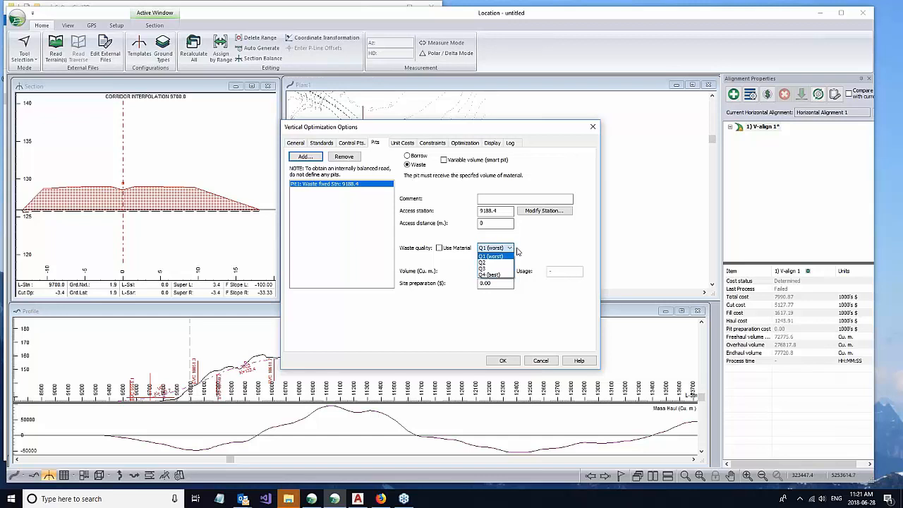
{"action": "left_click", "coordinate": [517, 251]}
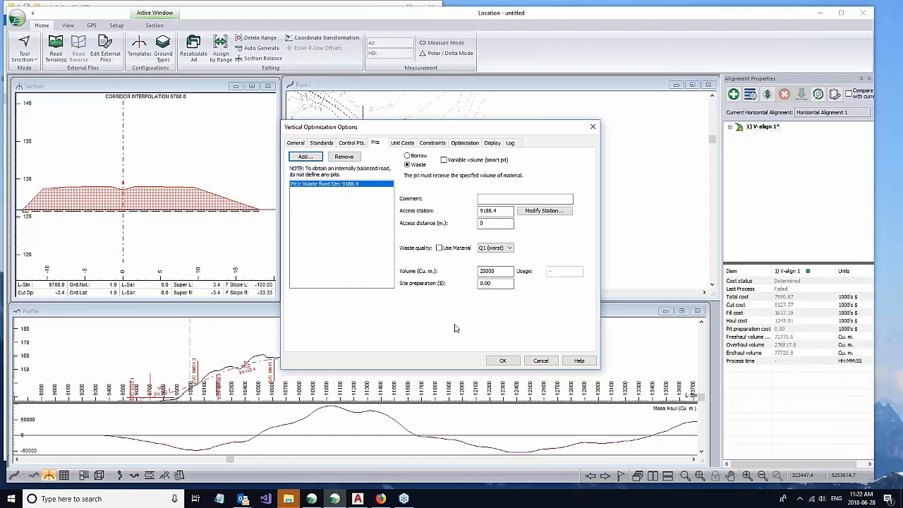
{"action": "left_click", "coordinate": [403, 144]}
{"action": "left_click", "coordinate": [324, 199]}
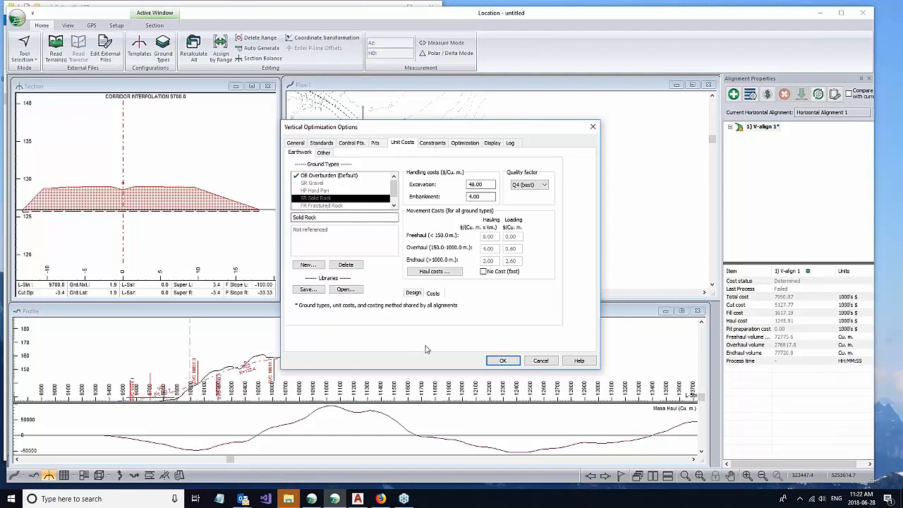
{"action": "left_click", "coordinate": [541, 361]}
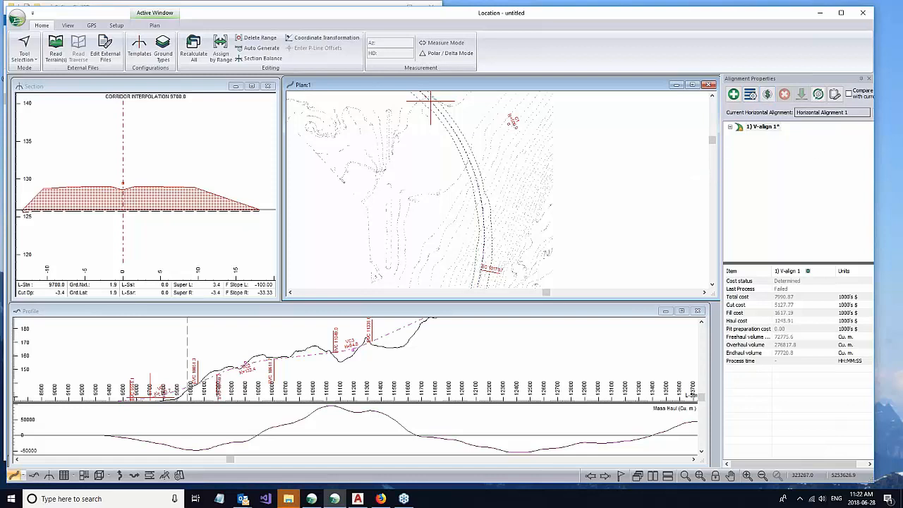
Add a new vertical alignment and set its standards to User defined with V-align 1 as the reference alignment.
{"action": "left_click", "coordinate": [733, 94]}
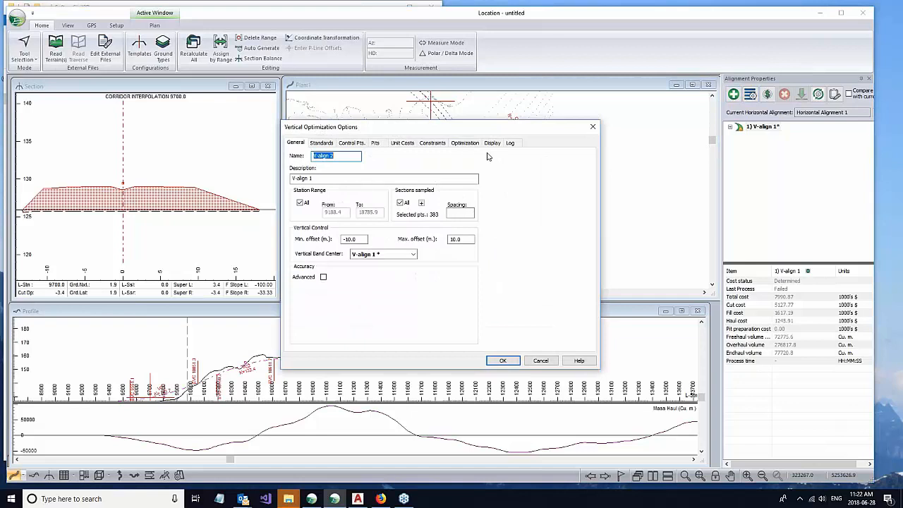
{"action": "left_click", "coordinate": [321, 144]}
{"action": "left_click", "coordinate": [318, 156]}
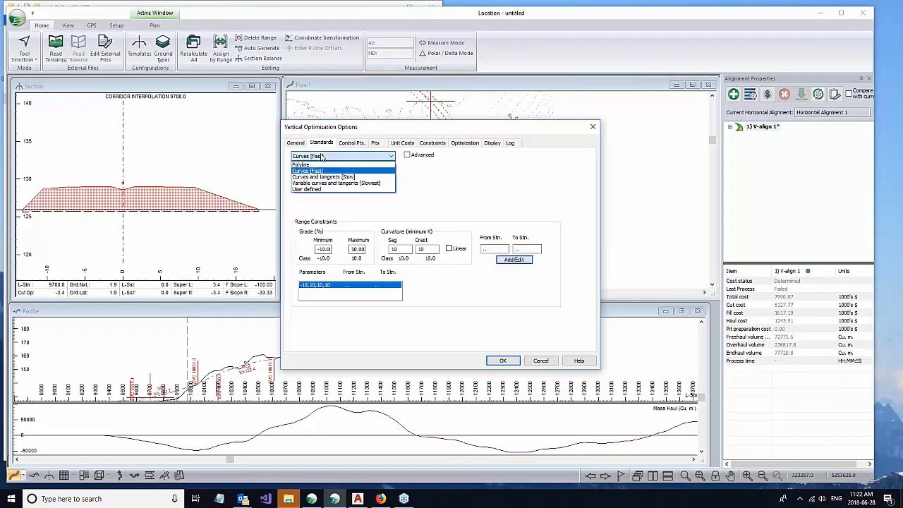
{"action": "left_click", "coordinate": [311, 191]}
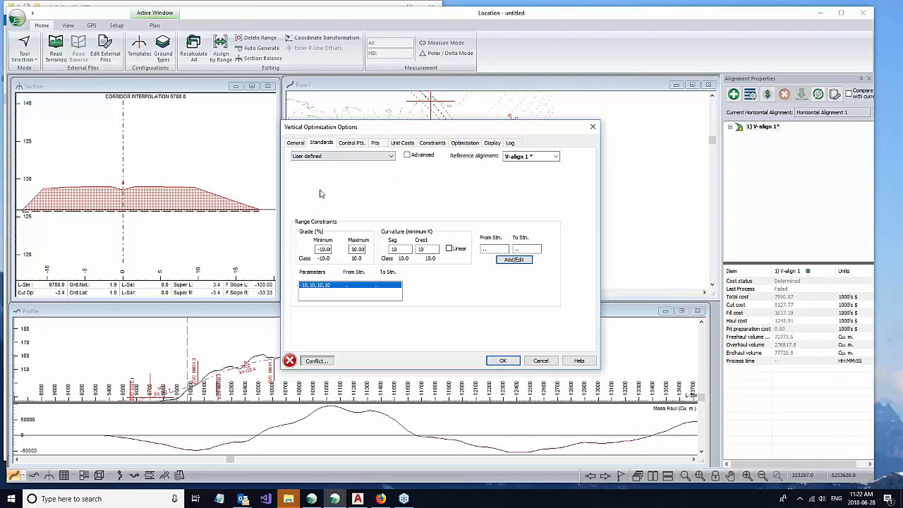
Limit the new alignment's station range to 9400 through 18780.
{"action": "left_click", "coordinate": [295, 144]}
{"action": "left_click", "coordinate": [301, 202]}
{"action": "double_click", "coordinate": [337, 211]}
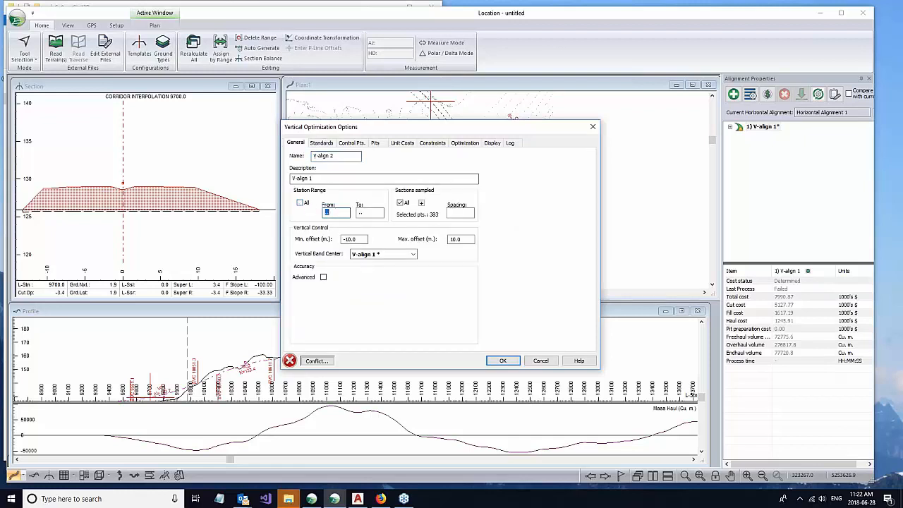
{"action": "type", "text": "9400"}
{"action": "key", "text": "Tab"}
{"action": "type", "text": "1"}
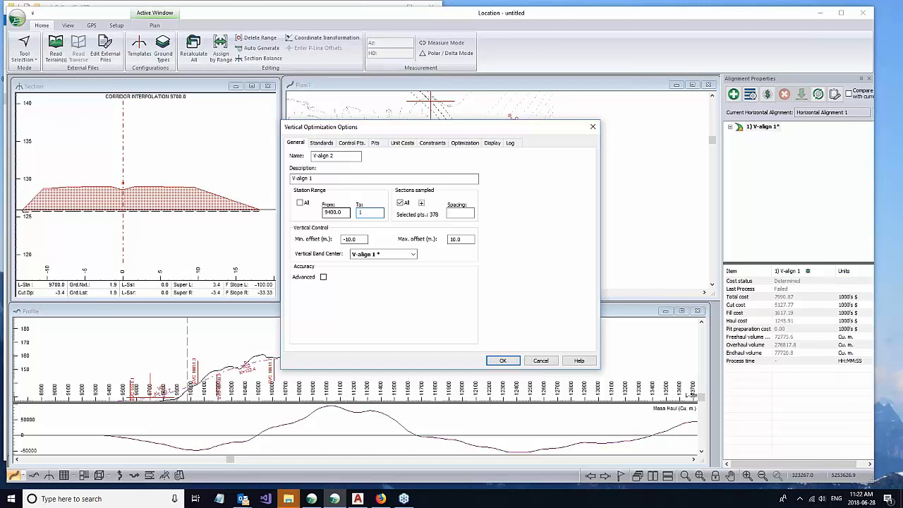
{"action": "type", "text": "87"}
{"action": "type", "text": "80"}
{"action": "left_click", "coordinate": [364, 240]}
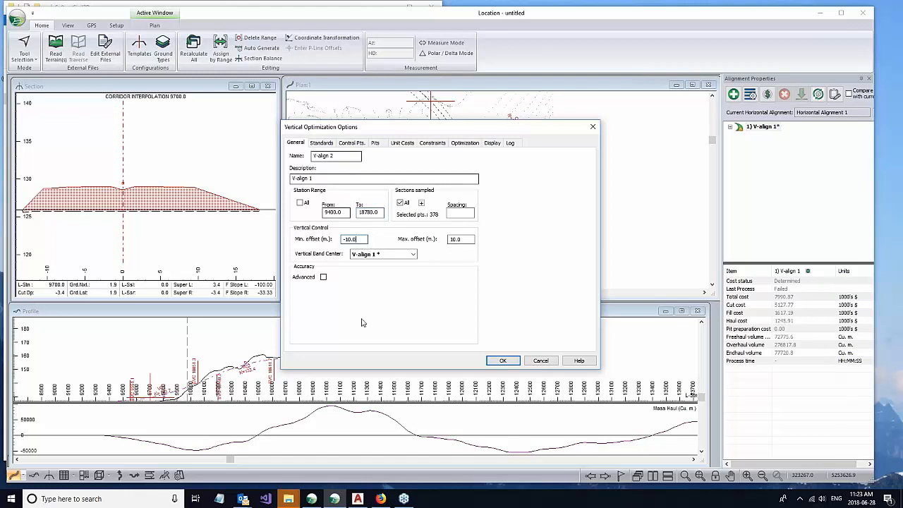
Set the range constraints to grades of -5.25 to 5.25% and minimum K values of 84 for sag and 86 for crest.
{"action": "left_click", "coordinate": [322, 142]}
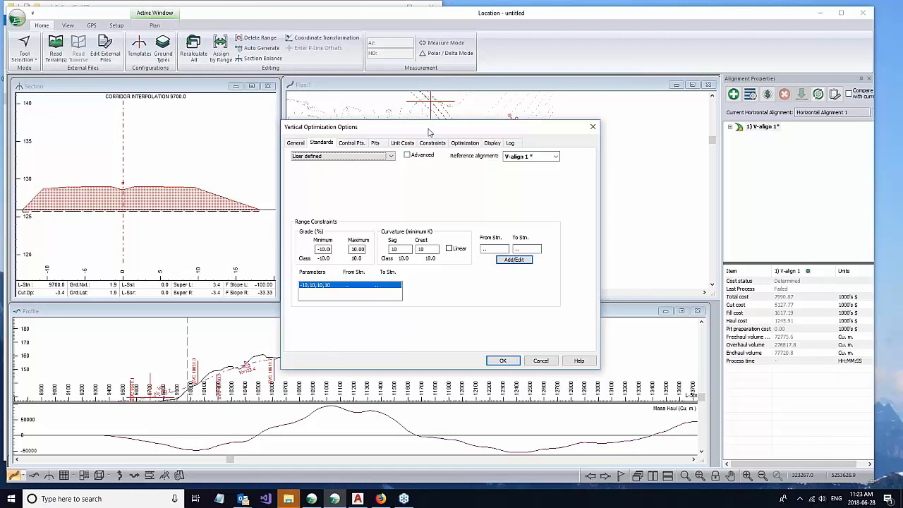
{"action": "double_click", "coordinate": [319, 250]}
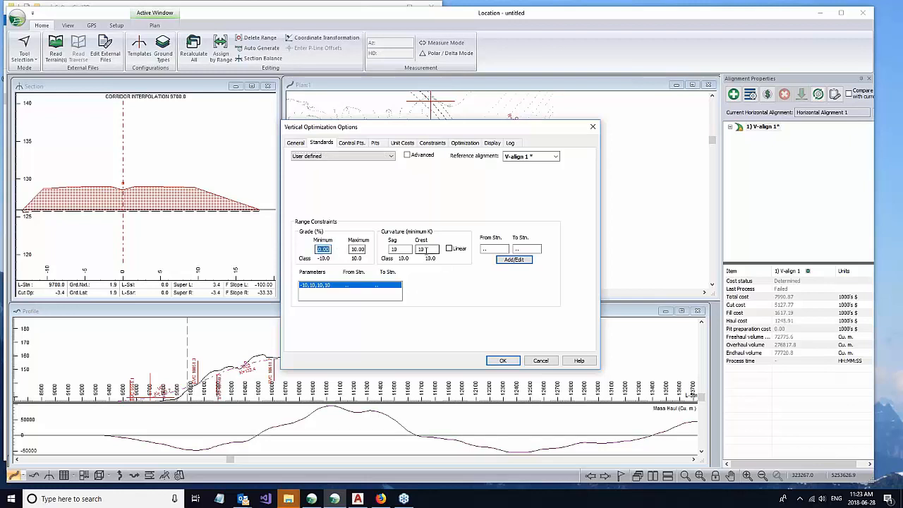
{"action": "type", "text": "-2.2"}
{"action": "type", "text": "5"}
{"action": "key", "text": "Tab"}
{"action": "type", "text": "5.25"}
{"action": "key", "text": "Tab"}
{"action": "type", "text": "8"}
{"action": "key", "text": "Tab"}
{"action": "type", "text": "86"}
{"action": "left_click", "coordinate": [514, 259]}
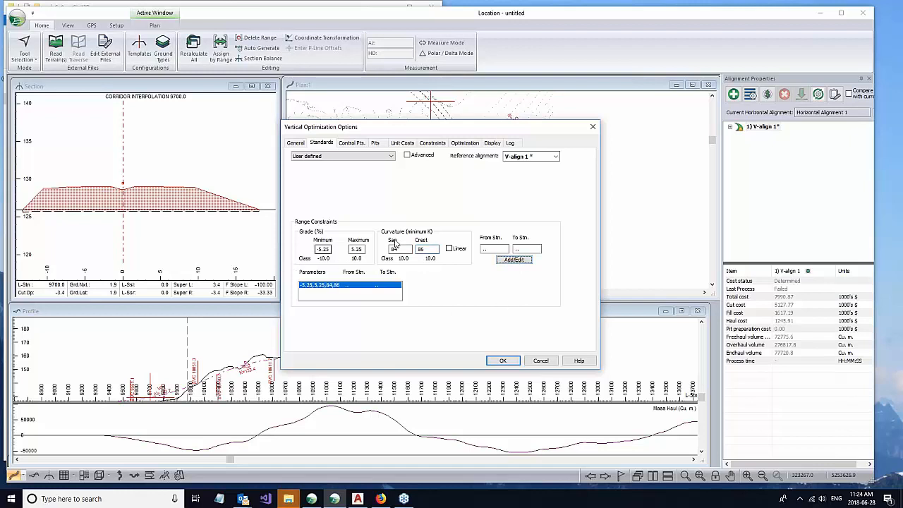
Add a control point at the start of the alignment, with grade control taken from the alignment and a 1% tolerance.
{"action": "left_click", "coordinate": [351, 144]}
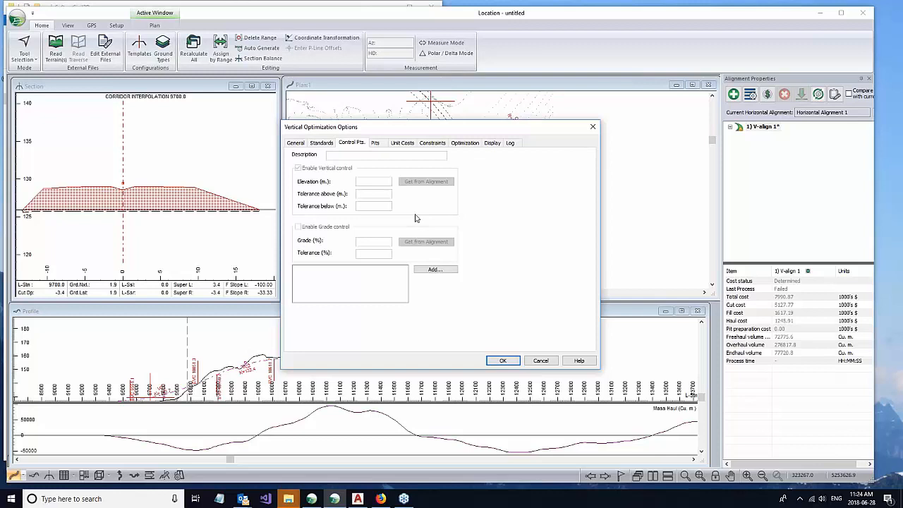
{"action": "left_click", "coordinate": [433, 272]}
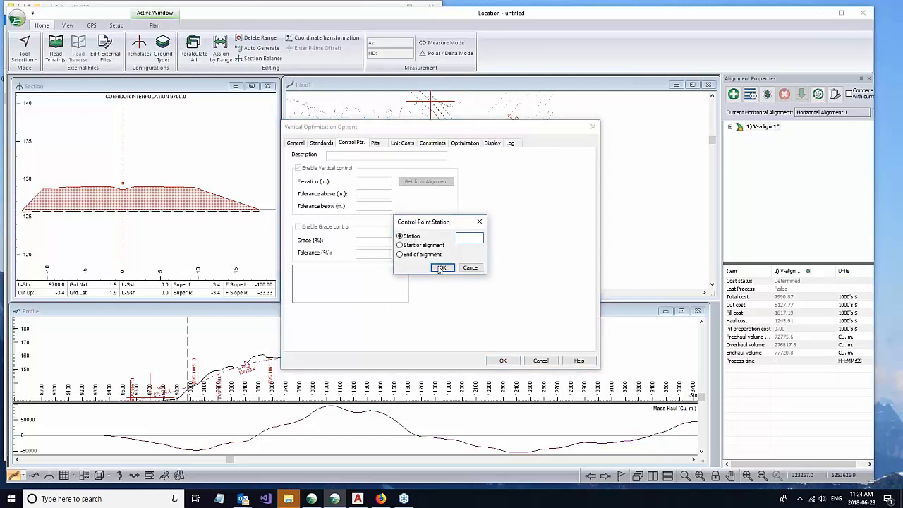
{"action": "left_click", "coordinate": [408, 246]}
{"action": "left_click", "coordinate": [443, 268]}
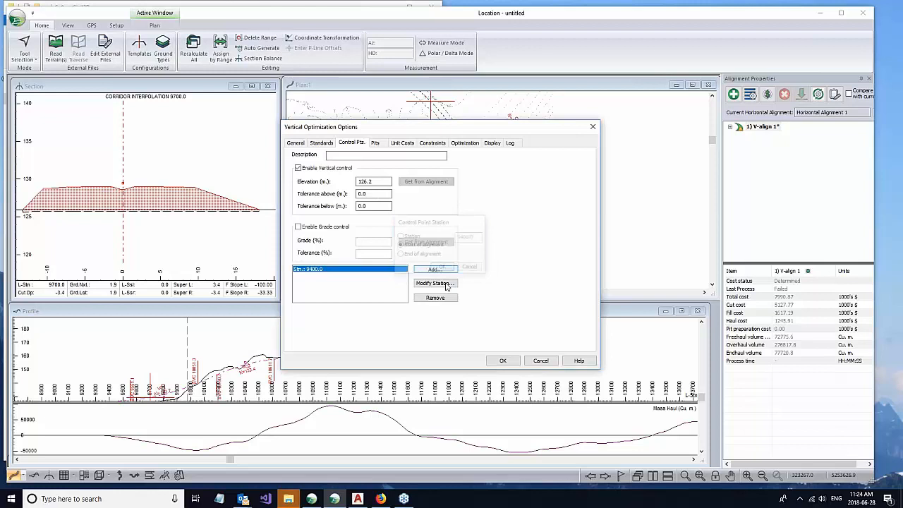
{"action": "left_click", "coordinate": [298, 226]}
{"action": "left_click", "coordinate": [411, 241]}
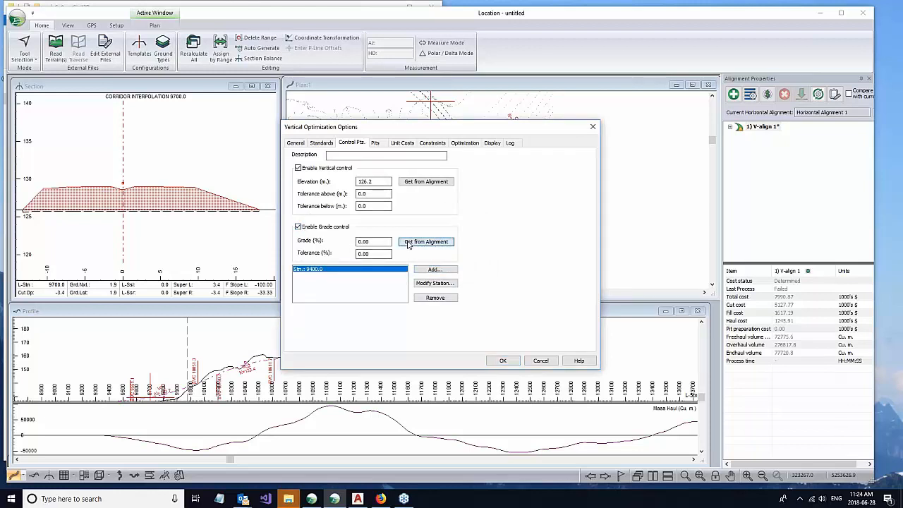
{"action": "left_click_drag", "start_coordinate": [381, 254], "coordinate": [320, 253]}
{"action": "type", "text": "1"}
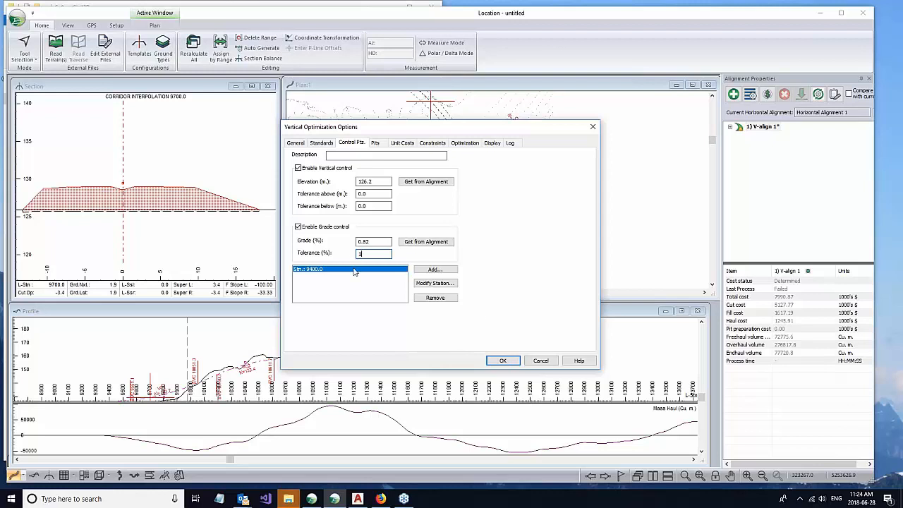
Check the general, standards and control point settings, and accept the new vertical alignment.
{"action": "left_click", "coordinate": [296, 143]}
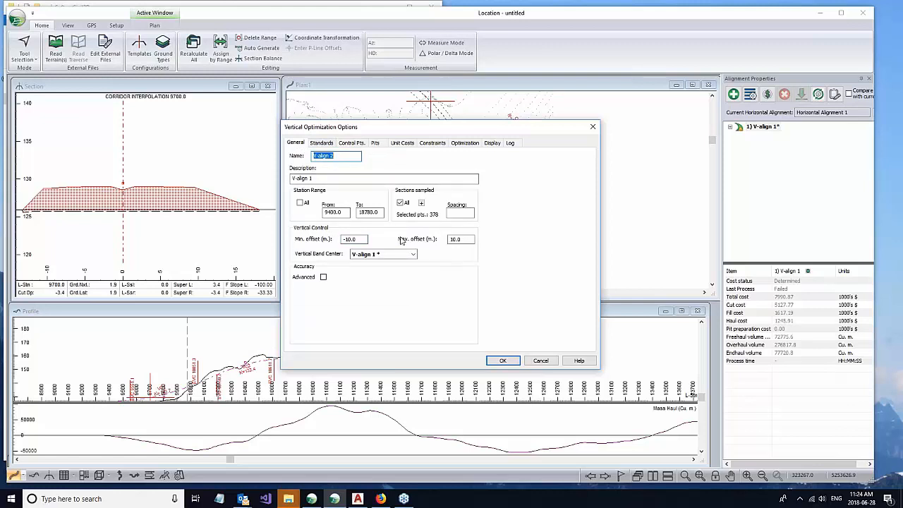
{"action": "left_click", "coordinate": [321, 142]}
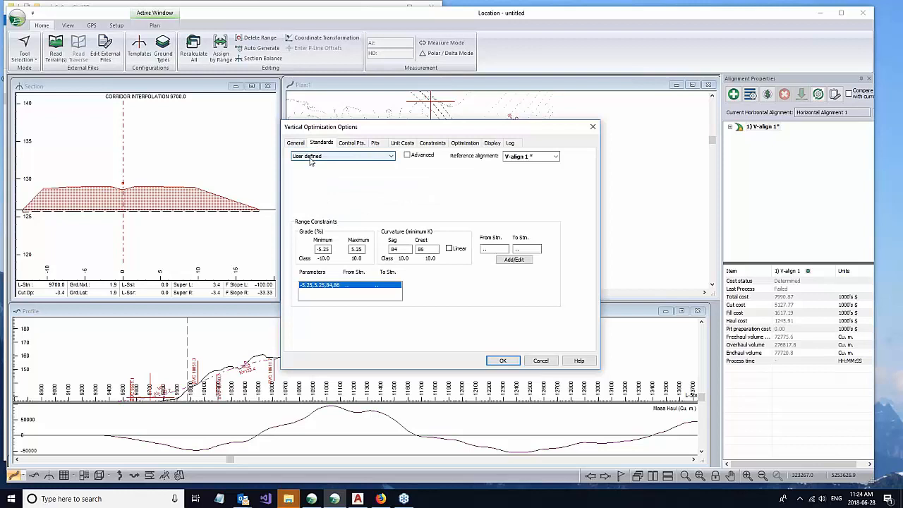
{"action": "left_click", "coordinate": [345, 144]}
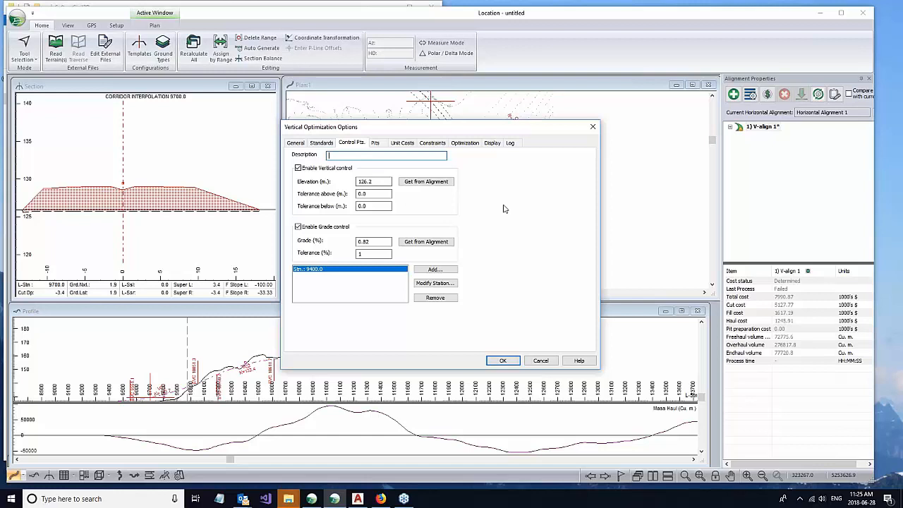
{"action": "left_click", "coordinate": [499, 362]}
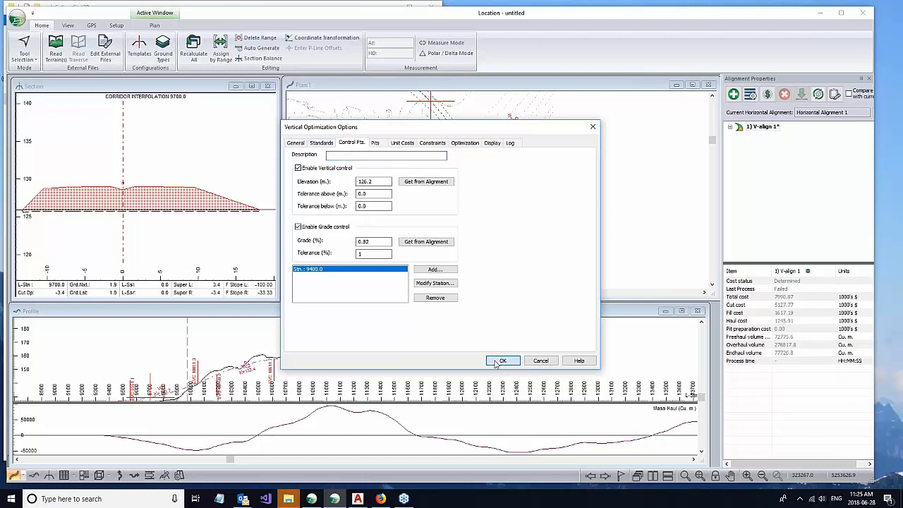
Rename the new vertical alignment as UserCurve and clear its description.
{"action": "left_click", "coordinate": [749, 96]}
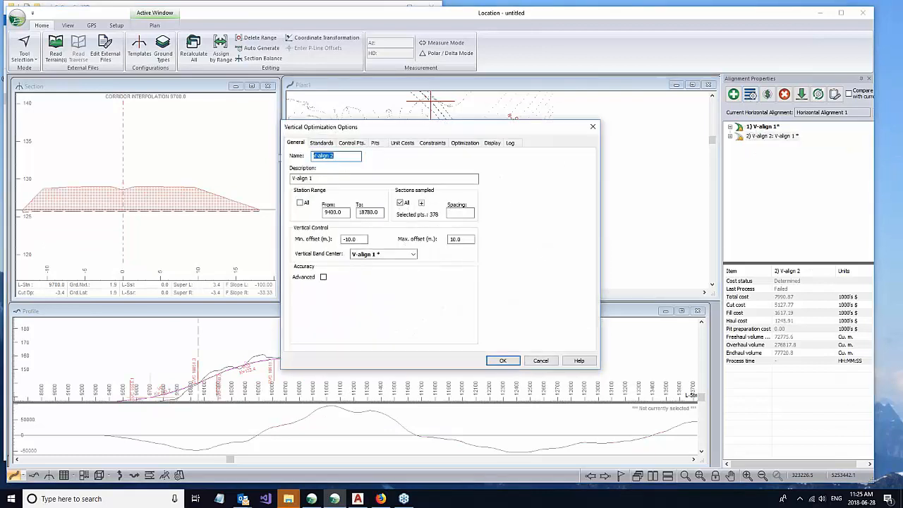
{"action": "type", "text": "UserCX"}
{"action": "type", "text": "rve"}
{"action": "left_click", "coordinate": [317, 178]}
{"action": "key", "text": "ctrl+a"}
{"action": "key", "text": "BackSpace"}
{"action": "left_click", "coordinate": [502, 360]}
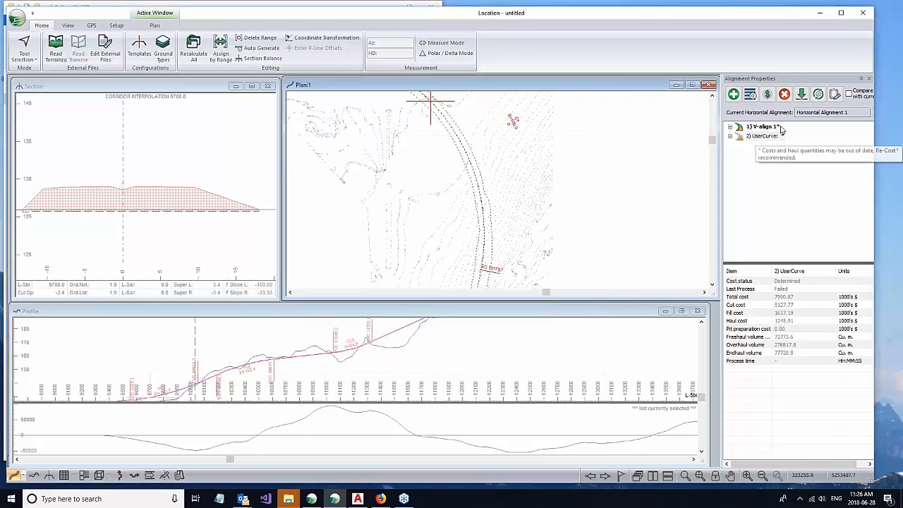
Run the Optimal Profile process on the UserCurve alignment.
{"action": "left_click", "coordinate": [819, 95]}
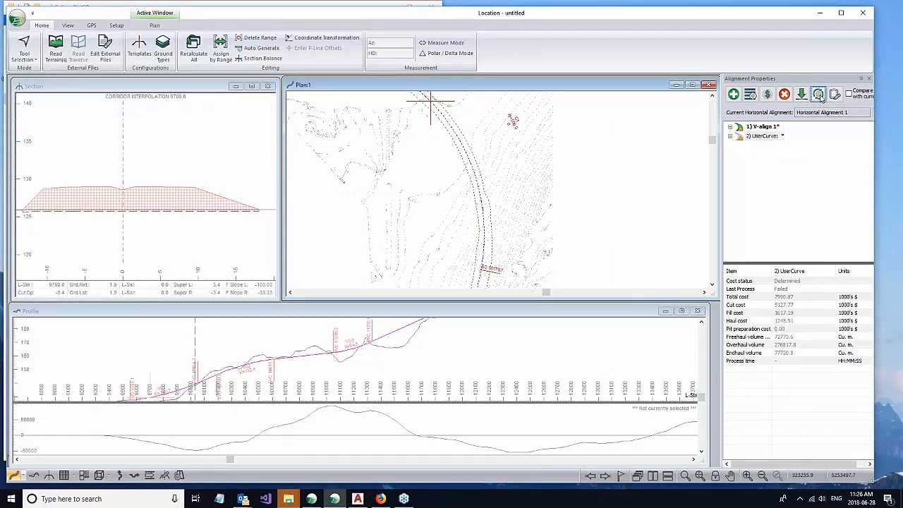
{"action": "left_click", "coordinate": [819, 96]}
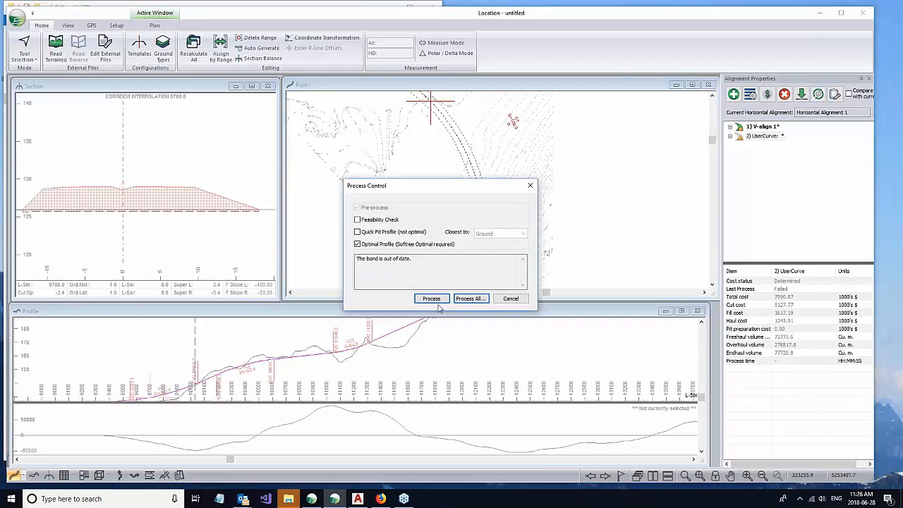
{"action": "left_click", "coordinate": [435, 300]}
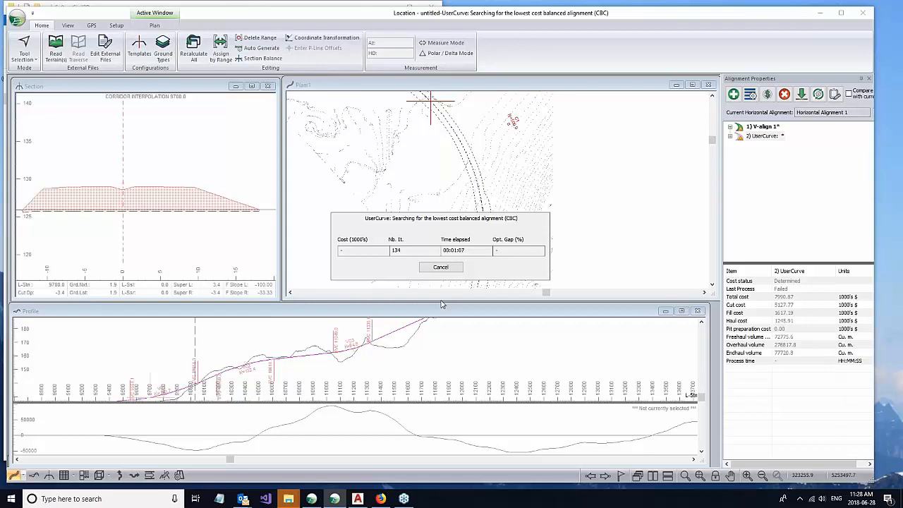
Switch to the VC&T.dsnx design and compare the costs and profiles of the FastCurves and MatchUser alignments with the original.
{"action": "left_click", "coordinate": [311, 499]}
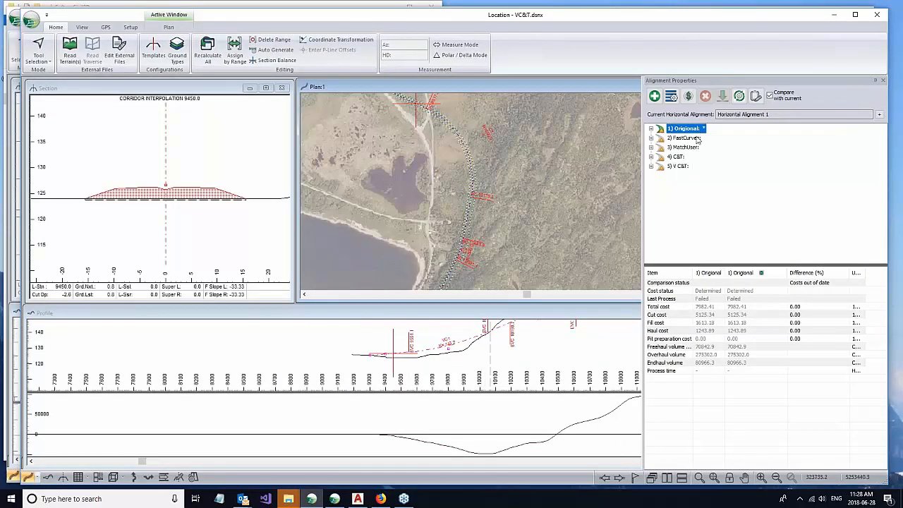
{"action": "middle_click_drag", "start_coordinate": [511, 161], "coordinate": [563, 106]}
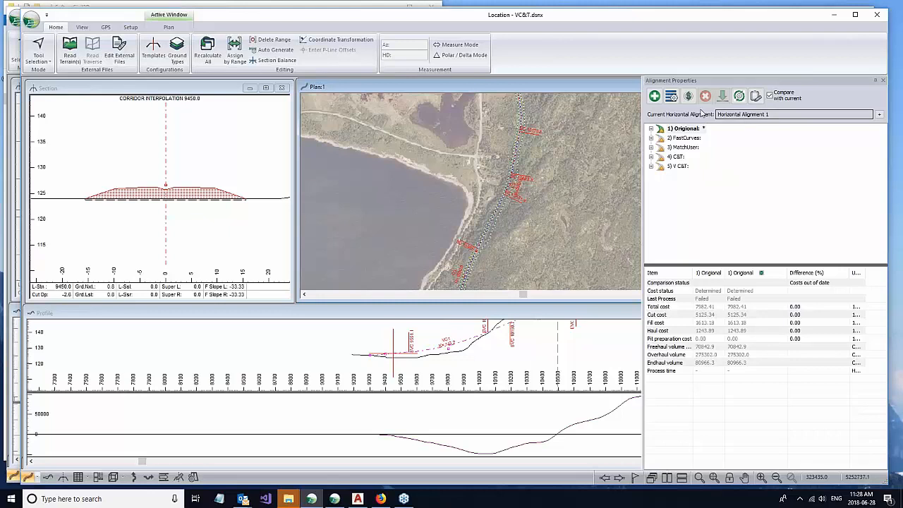
{"action": "left_click", "coordinate": [683, 138]}
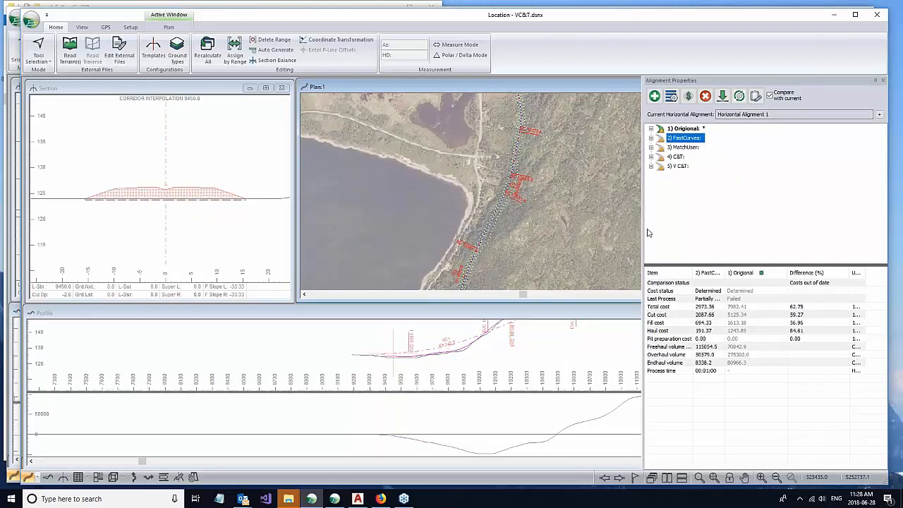
{"action": "left_click_drag", "start_coordinate": [642, 222], "coordinate": [577, 228]}
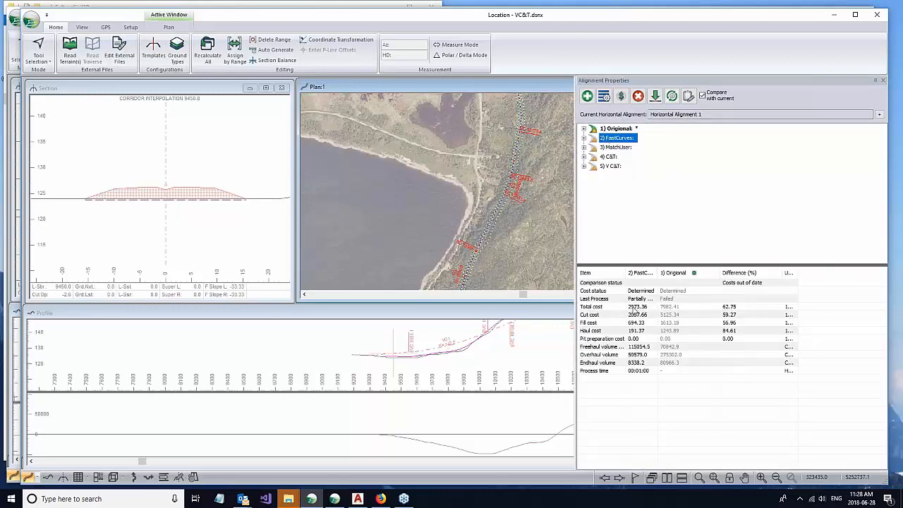
{"action": "left_click", "coordinate": [635, 308]}
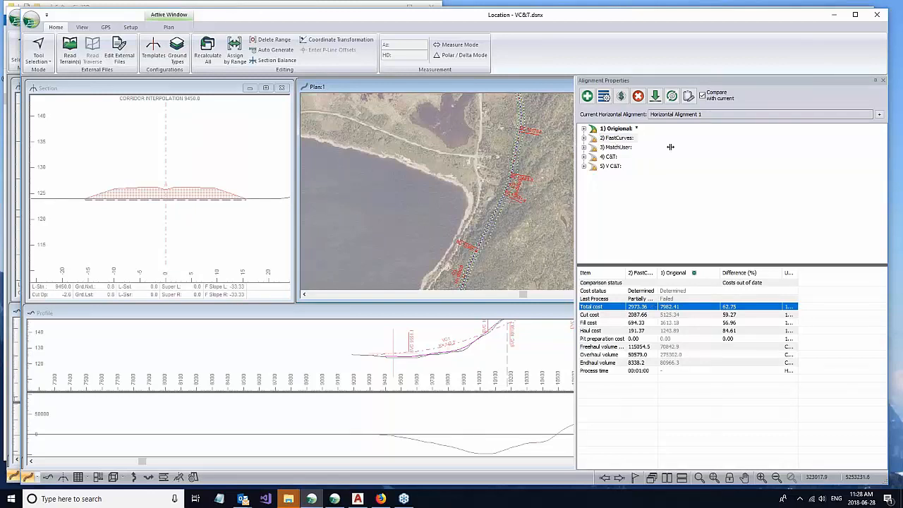
{"action": "left_click_drag", "start_coordinate": [670, 147], "coordinate": [672, 147]}
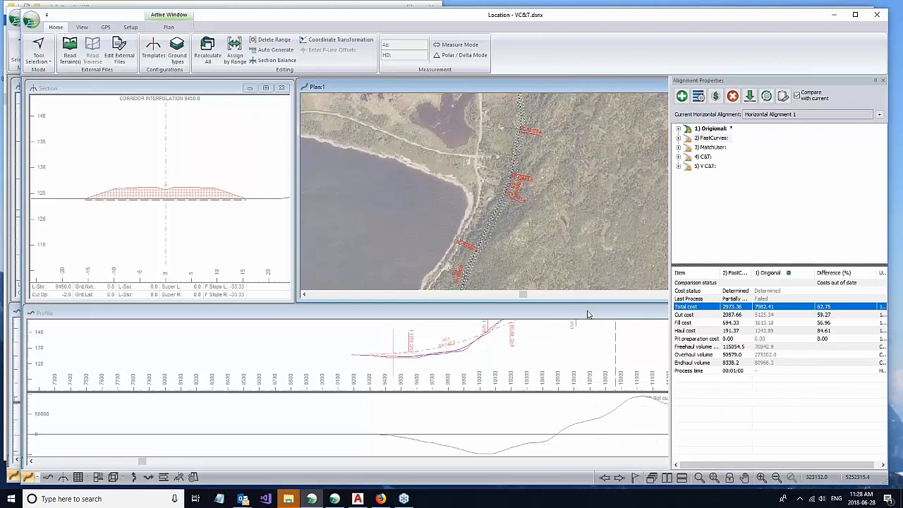
{"action": "middle_click_drag", "start_coordinate": [496, 353], "coordinate": [358, 363]}
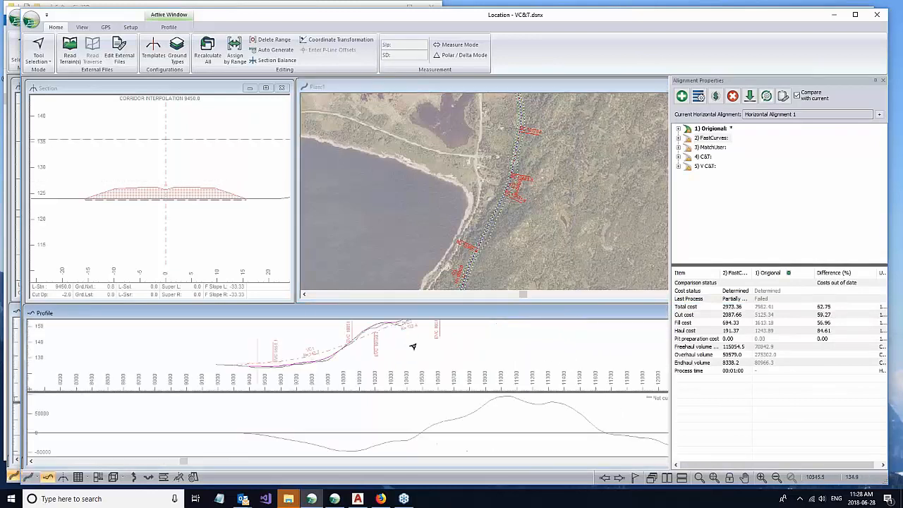
{"action": "left_click", "coordinate": [709, 148]}
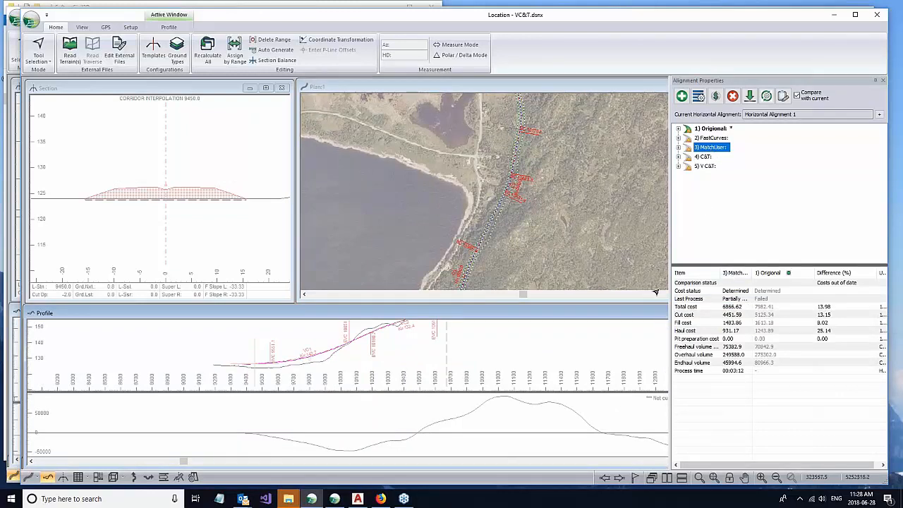
Widen the alignment properties area and check the total cost of MatchUser against the original.
{"action": "left_click_drag", "start_coordinate": [671, 245], "coordinate": [599, 240]}
{"action": "left_click_drag", "start_coordinate": [681, 275], "coordinate": [708, 275]}
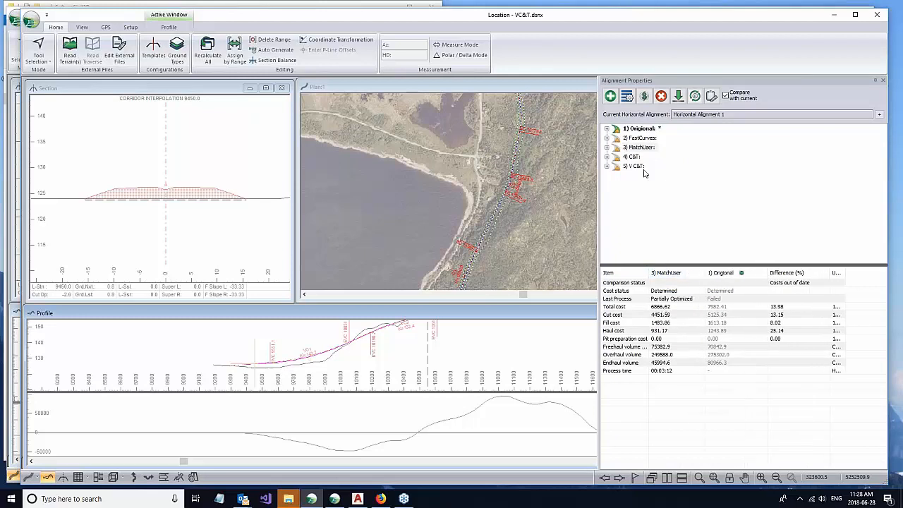
{"action": "left_click", "coordinate": [661, 307]}
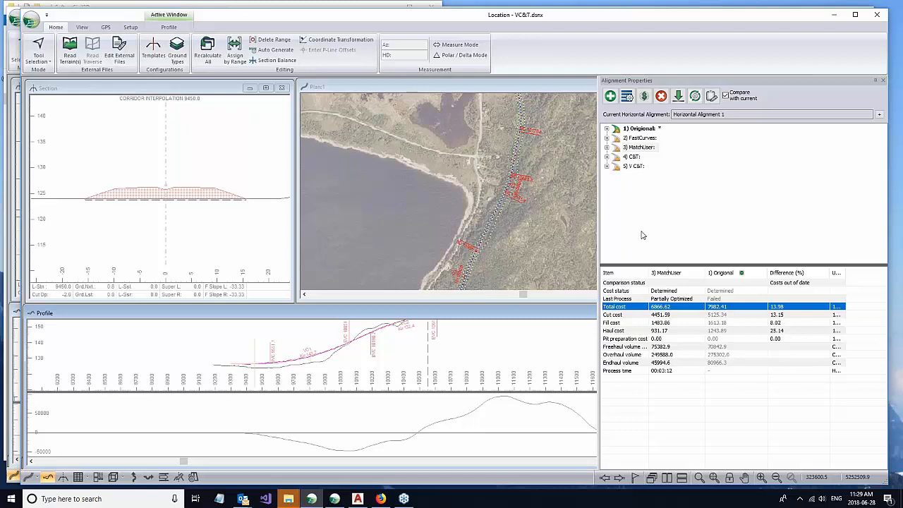
Make the MatchUser alignment current by merging it into the current profile.
{"action": "double_click", "coordinate": [639, 148]}
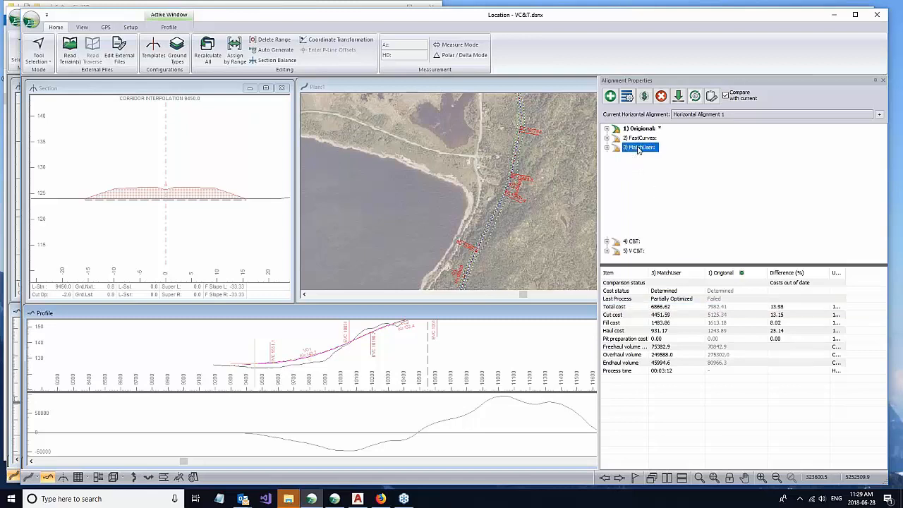
{"action": "left_click", "coordinate": [555, 362]}
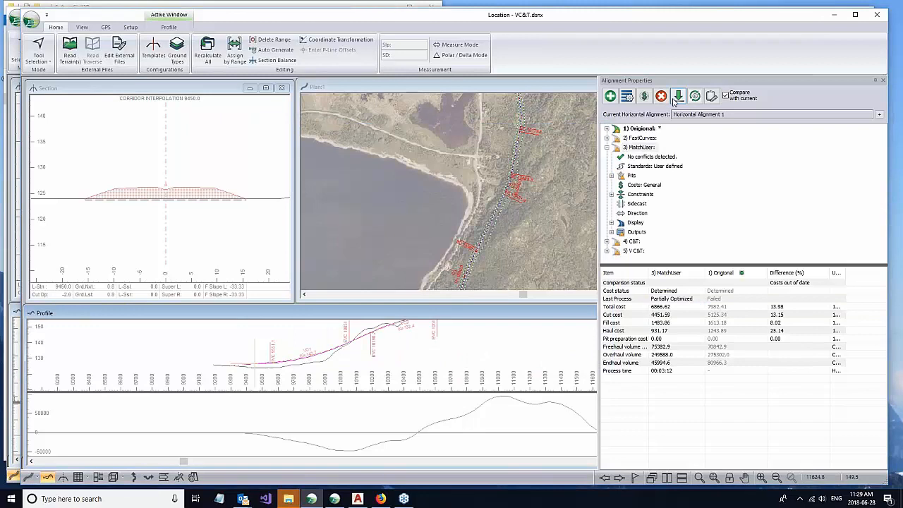
{"action": "left_click", "coordinate": [679, 97]}
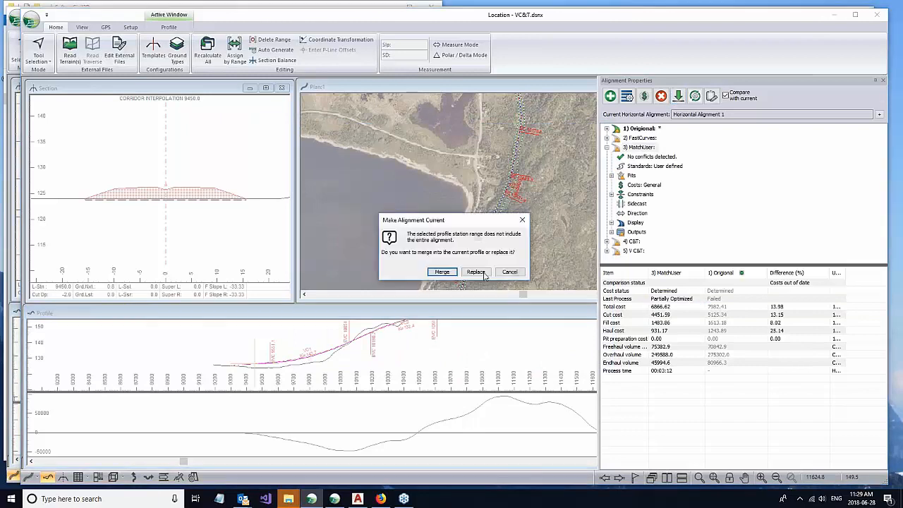
{"action": "left_click", "coordinate": [449, 276]}
{"action": "left_click", "coordinate": [452, 265]}
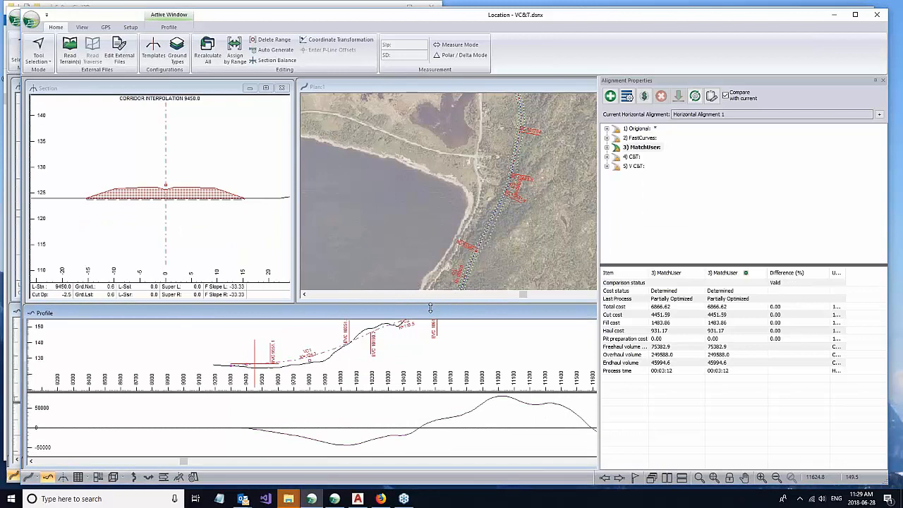
Enlarge the profile window and examine the MatchUser profile and mass haul diagram up to the end of the road.
{"action": "left_click_drag", "start_coordinate": [431, 307], "coordinate": [307, 84]}
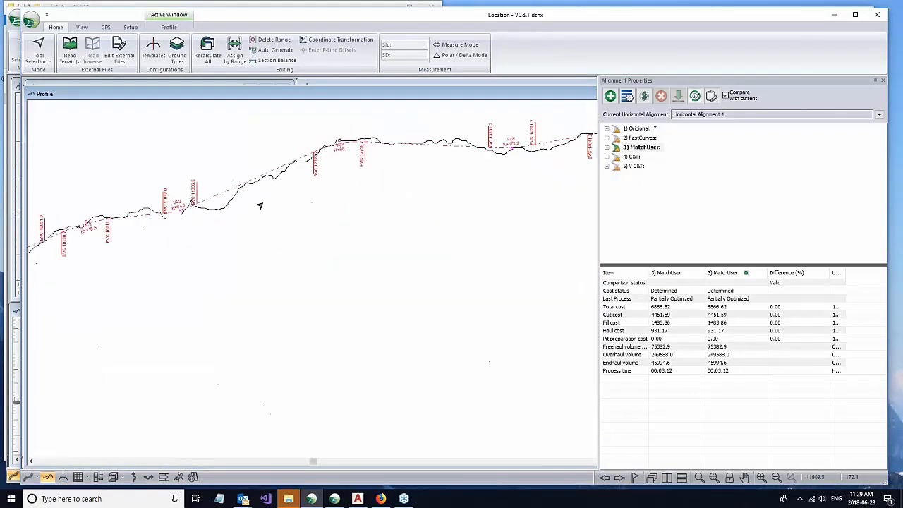
{"action": "scroll", "coordinate": [443, 194], "scroll_direction": "down", "scroll_amount": 2}
{"action": "middle_click_drag", "start_coordinate": [443, 197], "coordinate": [188, 199]}
{"action": "middle_click_drag", "start_coordinate": [312, 195], "coordinate": [375, 204]}
{"action": "scroll", "coordinate": [373, 201], "scroll_direction": "up", "scroll_amount": 1}
{"action": "scroll", "coordinate": [365, 203], "scroll_direction": "up", "scroll_amount": 1}
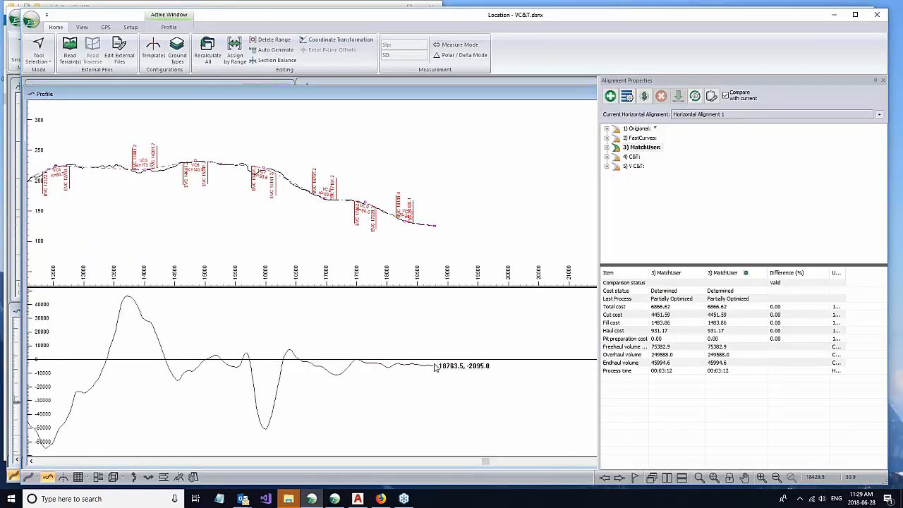
{"action": "mouse_move", "coordinate": [437, 369]}
{"action": "middle_click_drag", "start_coordinate": [256, 171], "coordinate": [334, 179]}
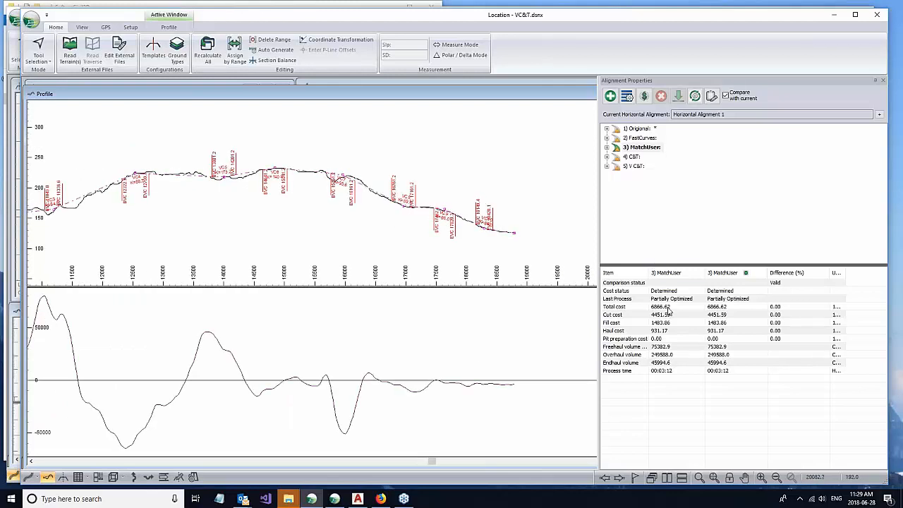
Compare the original alignment's costs and profile with the current MatchUser alignment along the road.
{"action": "left_click", "coordinate": [637, 129]}
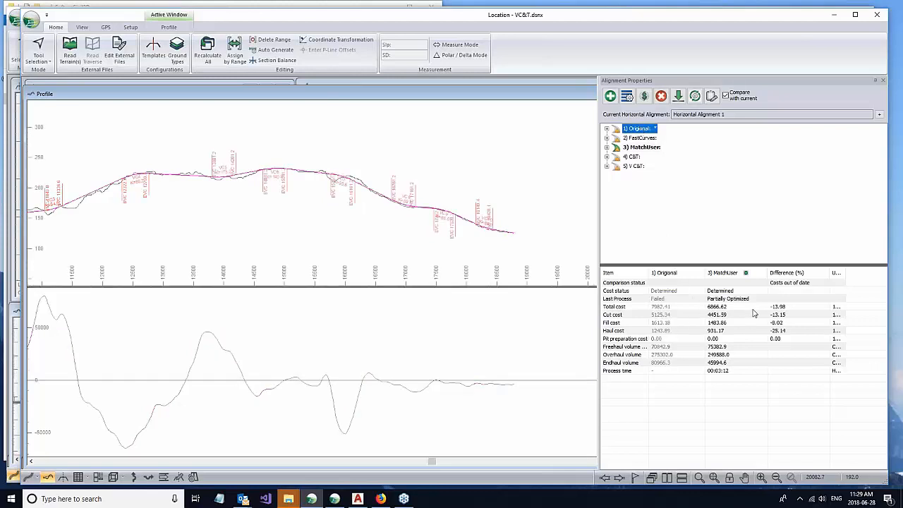
{"action": "middle_click_drag", "start_coordinate": [360, 212], "coordinate": [506, 208]}
{"action": "mouse_move", "coordinate": [462, 188]}
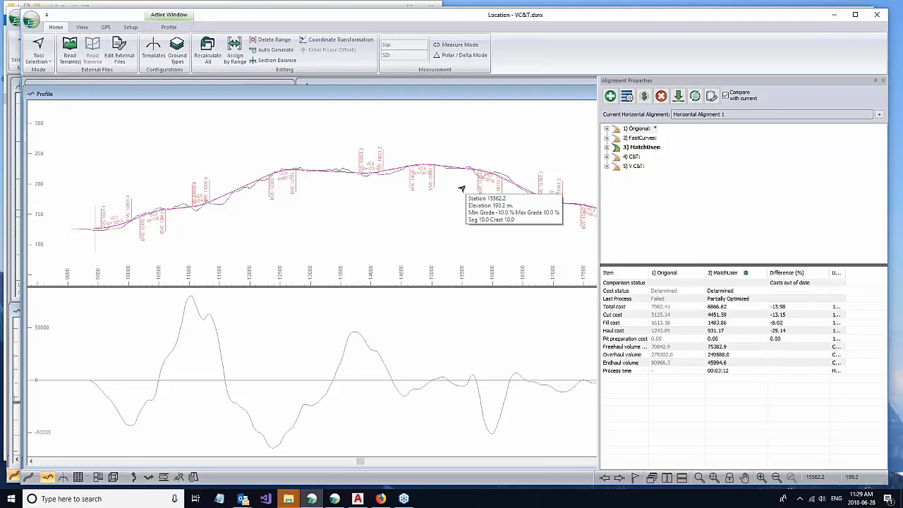
{"action": "middle_click_drag", "start_coordinate": [462, 175], "coordinate": [260, 152]}
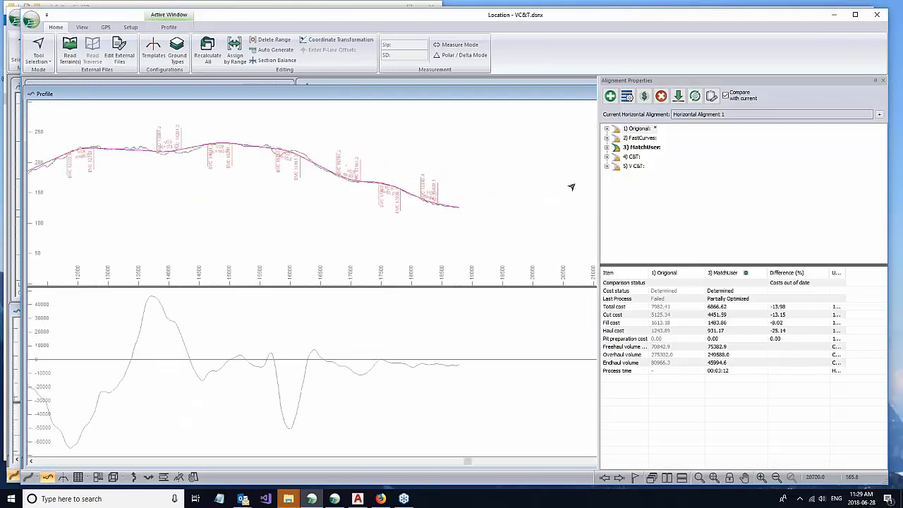
Review the MatchUser alignment's optimization standards and the available standard types, and cancel the options dialog.
{"action": "left_click", "coordinate": [645, 147]}
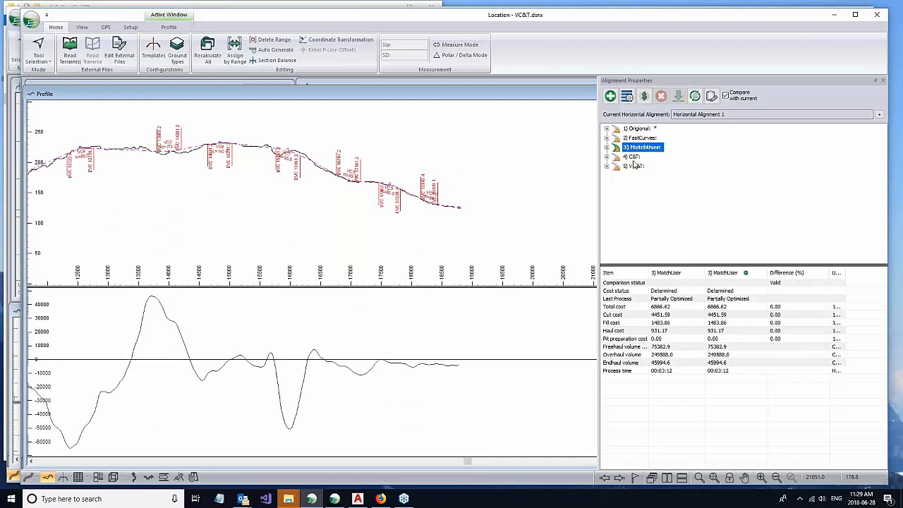
{"action": "left_click", "coordinate": [627, 96]}
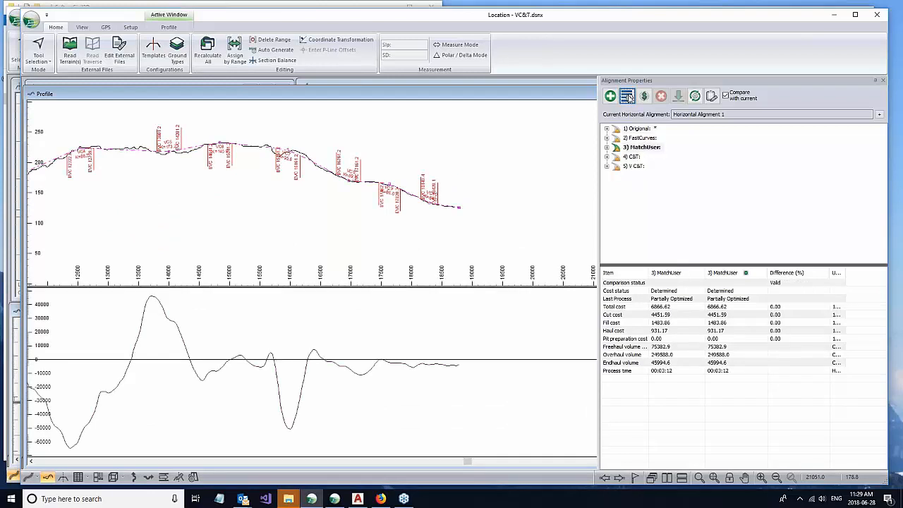
{"action": "left_click", "coordinate": [345, 145]}
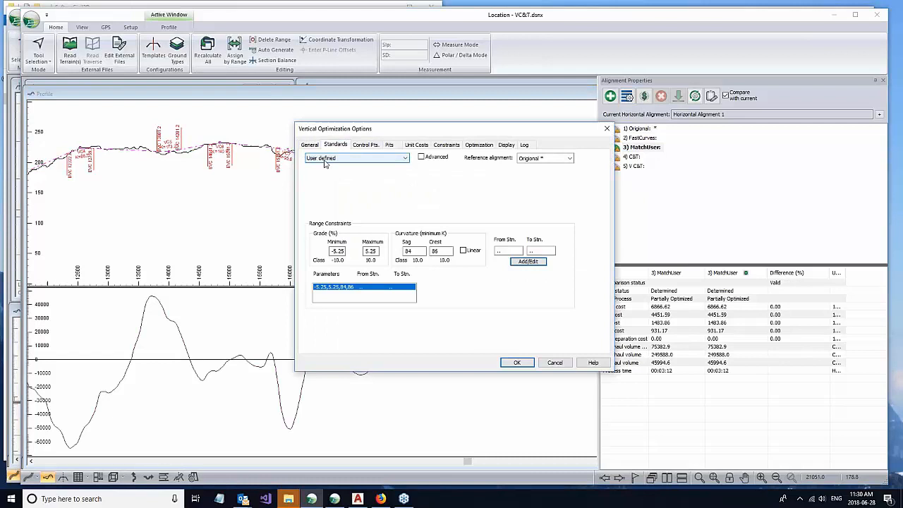
{"action": "left_click", "coordinate": [374, 159]}
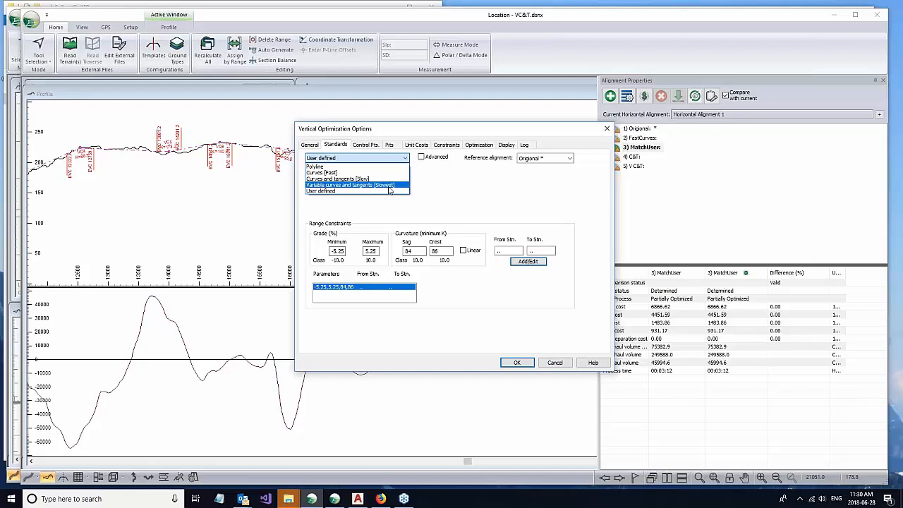
{"action": "left_click", "coordinate": [483, 192]}
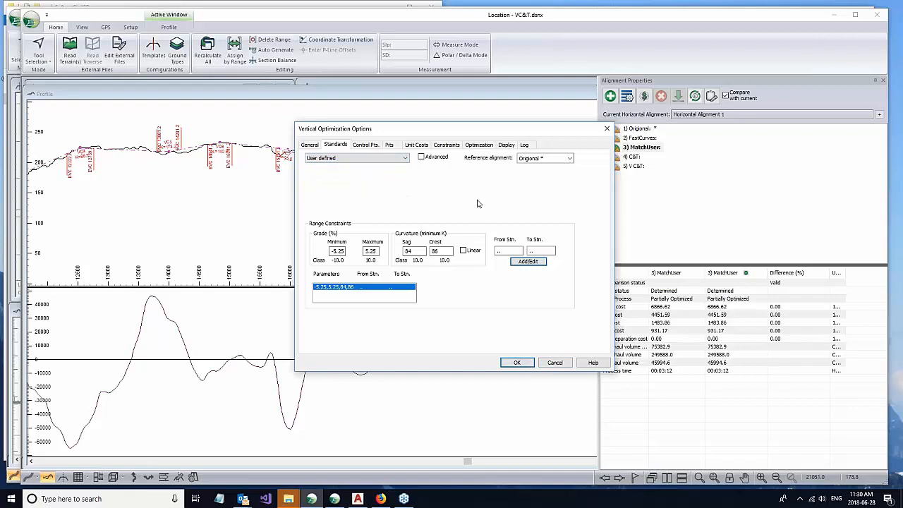
{"action": "left_click", "coordinate": [551, 362]}
Compare the V C&T alignment's total cost and profile with the current MatchUser alignment.
{"action": "left_click", "coordinate": [634, 167]}
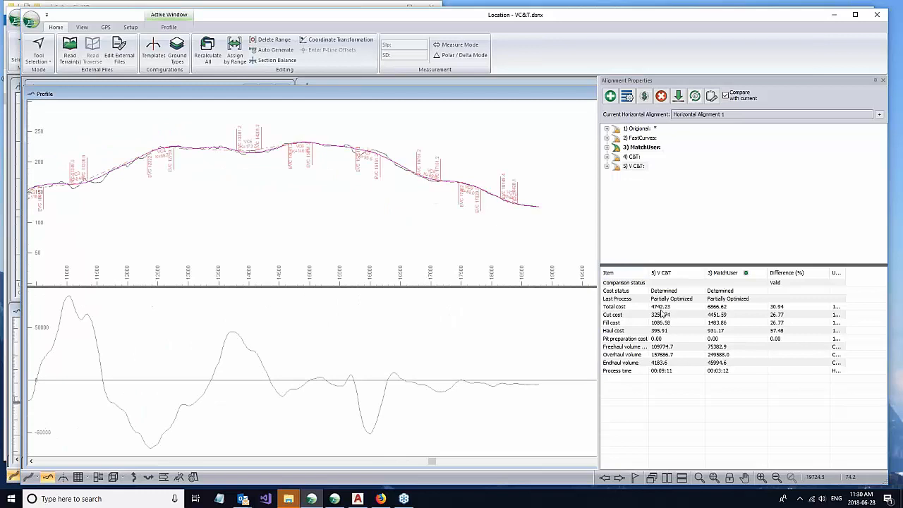
{"action": "left_click", "coordinate": [660, 308]}
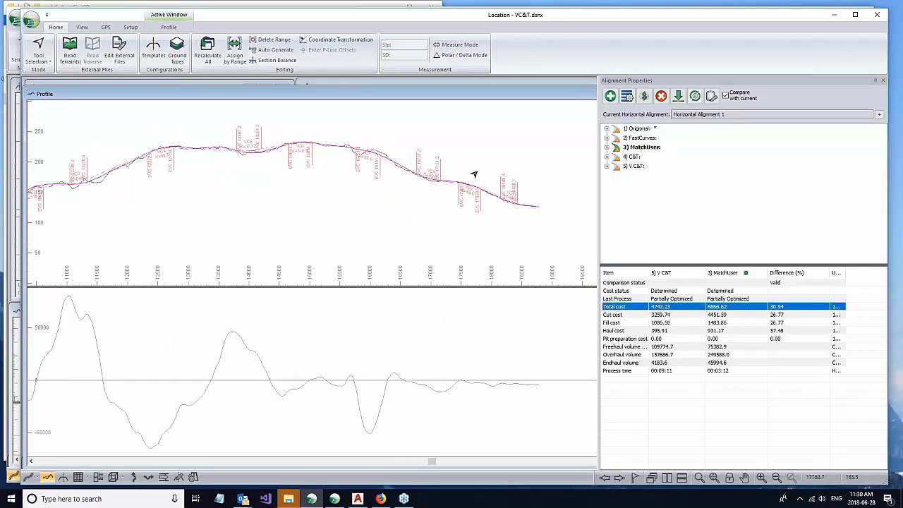
{"action": "scroll", "coordinate": [471, 175], "scroll_direction": "up", "scroll_amount": 2}
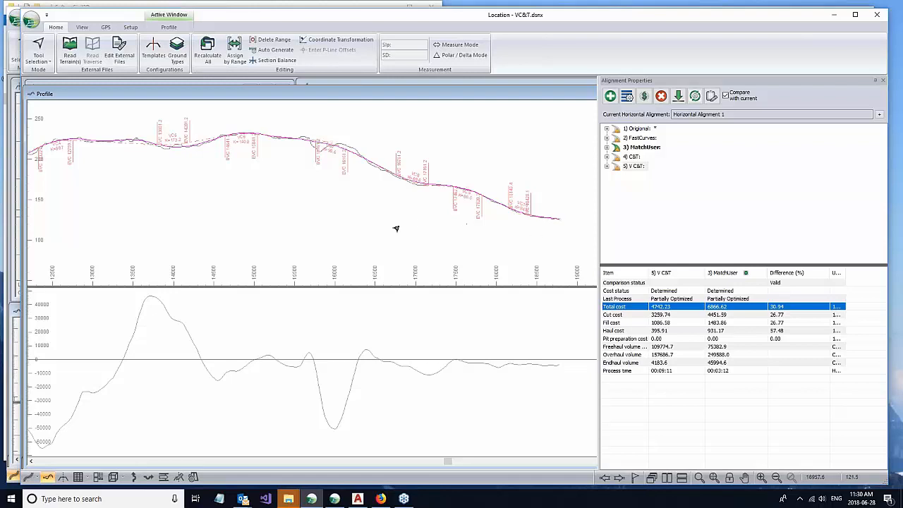
{"action": "scroll", "coordinate": [414, 226], "scroll_direction": "up", "scroll_amount": 3}
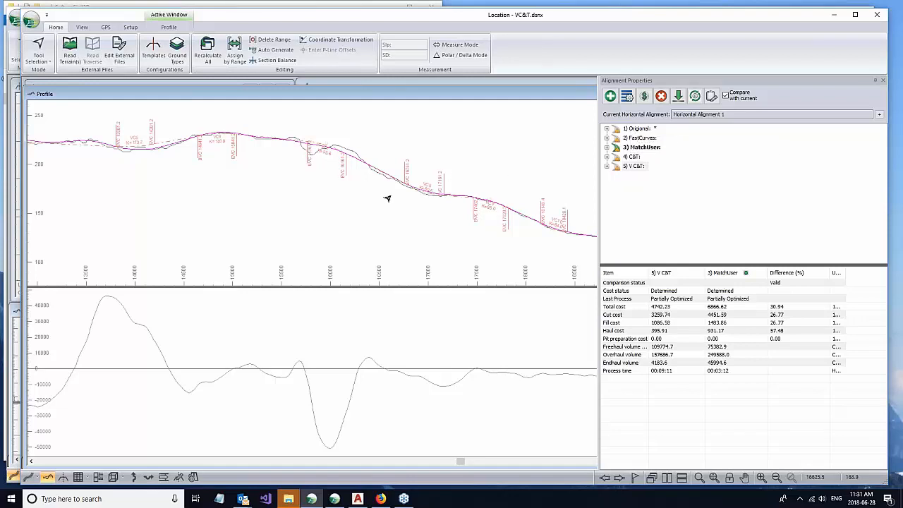
{"action": "mouse_move", "coordinate": [387, 198]}
Return to the untitled design, check the UserCurve optimization's gap, and stop the search for a cheaper alignment.
{"action": "left_click", "coordinate": [837, 17]}
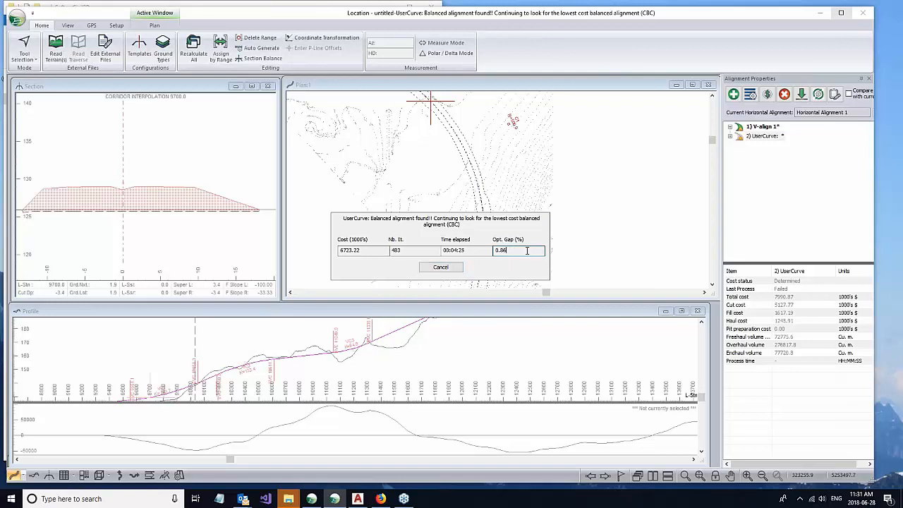
{"action": "left_click_drag", "start_coordinate": [512, 250], "coordinate": [491, 250]}
{"action": "left_click", "coordinate": [519, 251]}
{"action": "left_click", "coordinate": [440, 268]}
{"action": "left_click", "coordinate": [460, 265]}
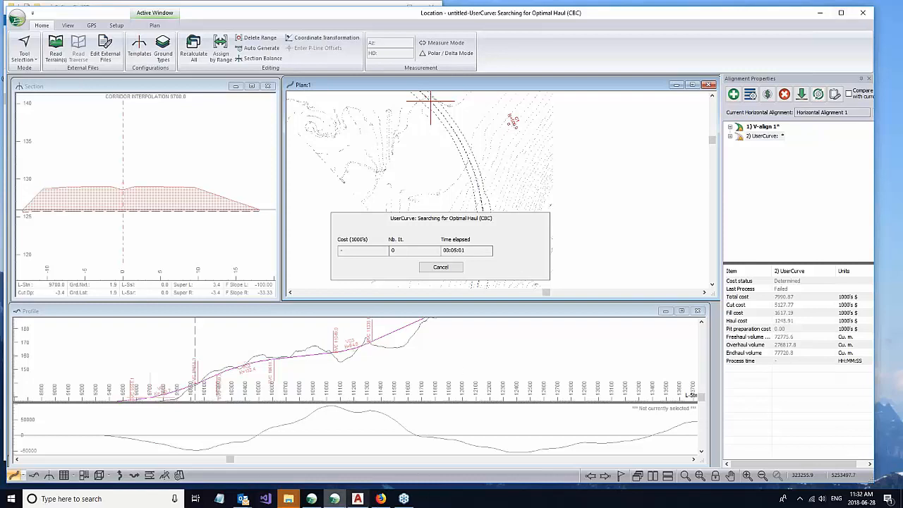
Acknowledge the UserCurve cost calculation message in front of the Civil 3D drawing and return to the untitled Location design.
{"action": "mouse_move", "coordinate": [334, 498]}
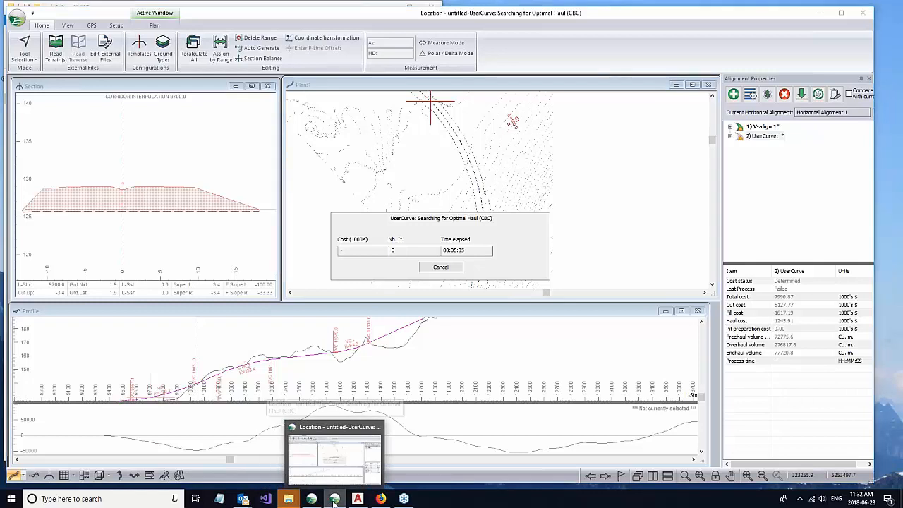
{"action": "left_click", "coordinate": [375, 427]}
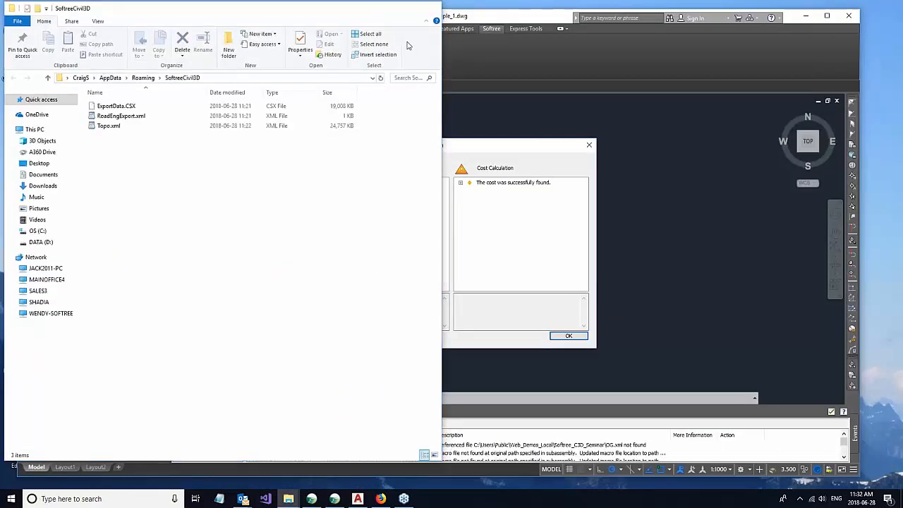
{"action": "left_click", "coordinate": [386, 9]}
{"action": "left_click", "coordinate": [554, 351]}
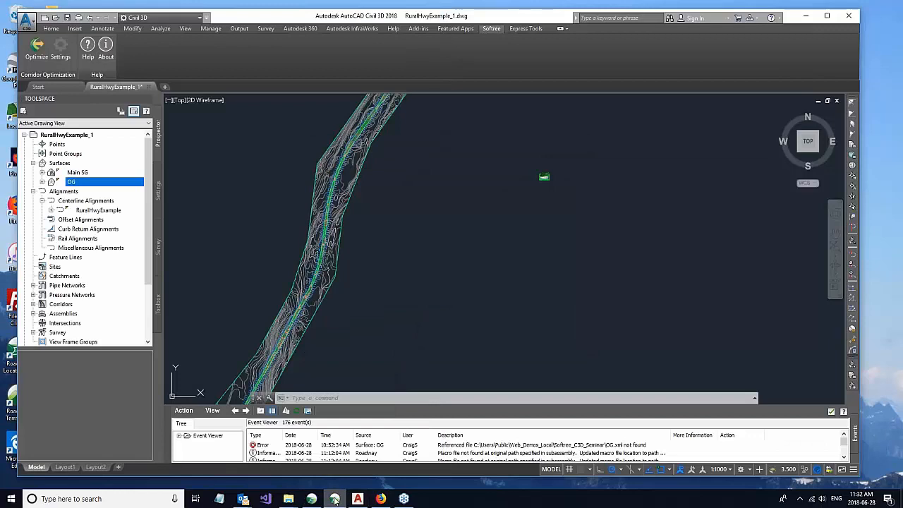
{"action": "mouse_move", "coordinate": [334, 499]}
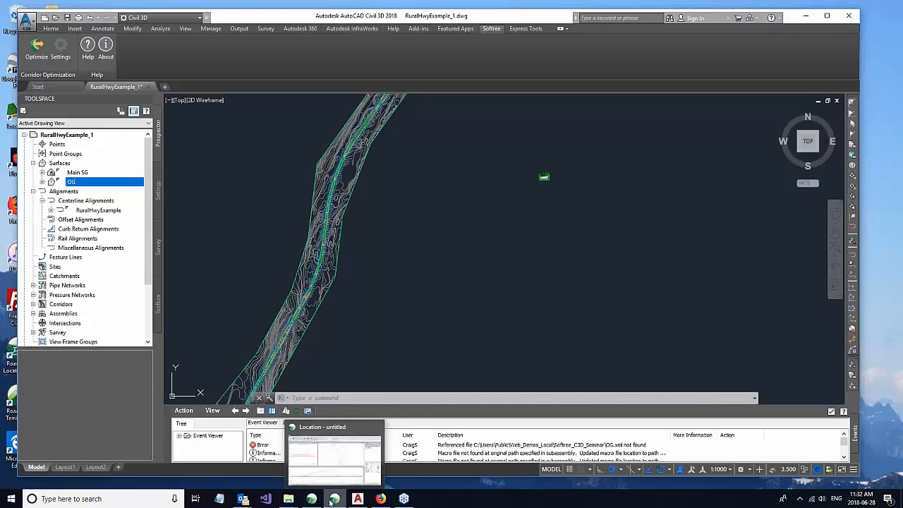
{"action": "left_click", "coordinate": [335, 499]}
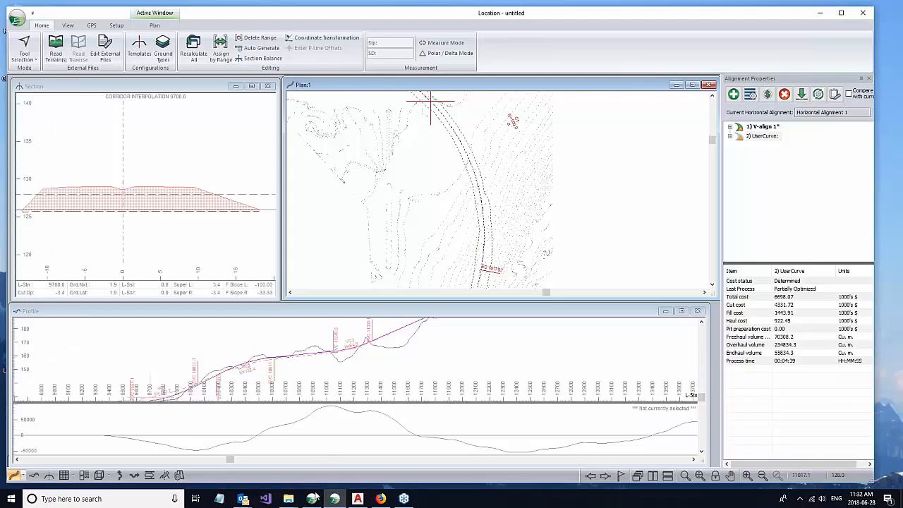
Try to open the recent design RuralDivided_OptionB_Template.dsnx in place of VC&T.dsnx, discarding the changes to VC&T.dsnx.
{"action": "left_click", "coordinate": [31, 20]}
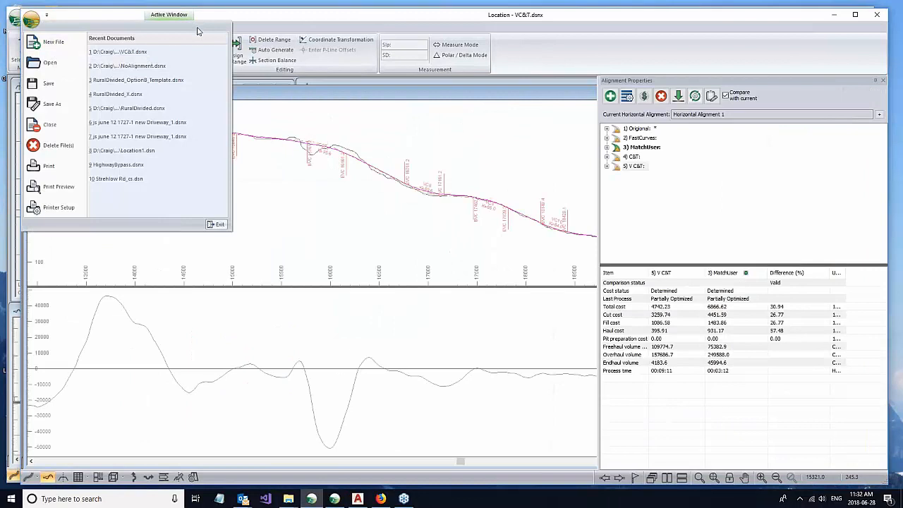
{"action": "left_click", "coordinate": [159, 81]}
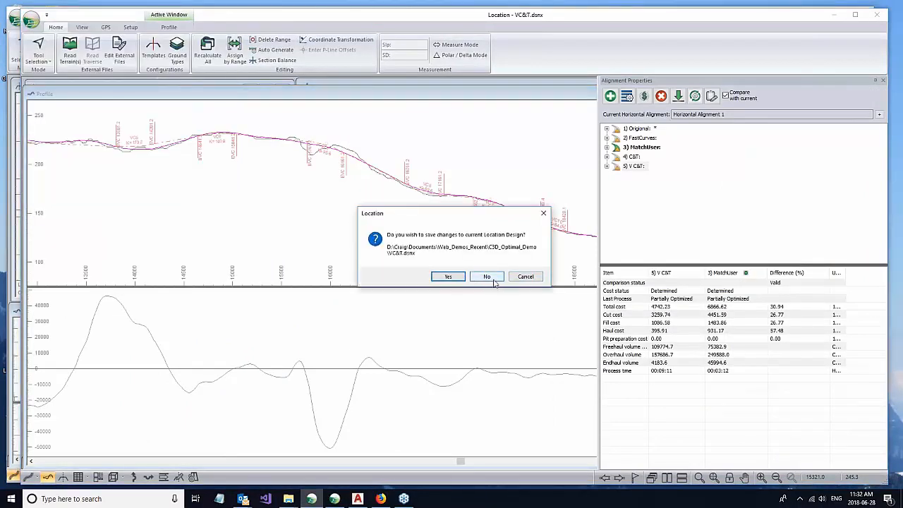
{"action": "left_click", "coordinate": [490, 278]}
{"action": "left_click", "coordinate": [487, 277]}
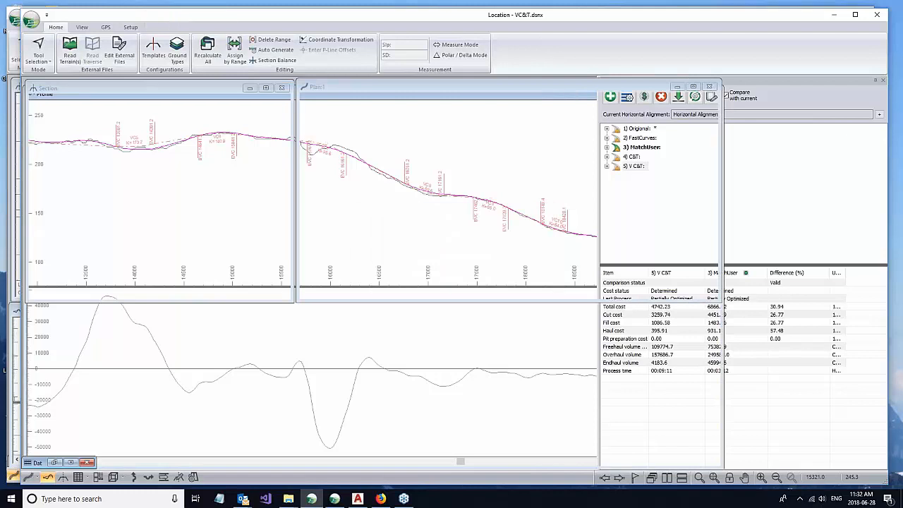
{"action": "left_click", "coordinate": [525, 277]}
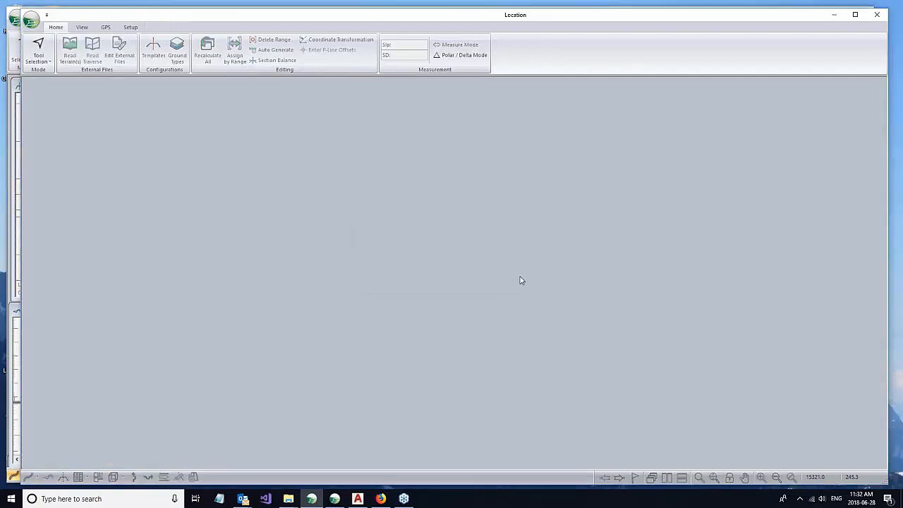
Move the empty Location window aside and switch to the C3D_Optimal_Demo folder in File Explorer.
{"action": "left_click_drag", "start_coordinate": [363, 16], "coordinate": [389, 31]}
{"action": "left_click_drag", "start_coordinate": [625, 33], "coordinate": [551, 25]}
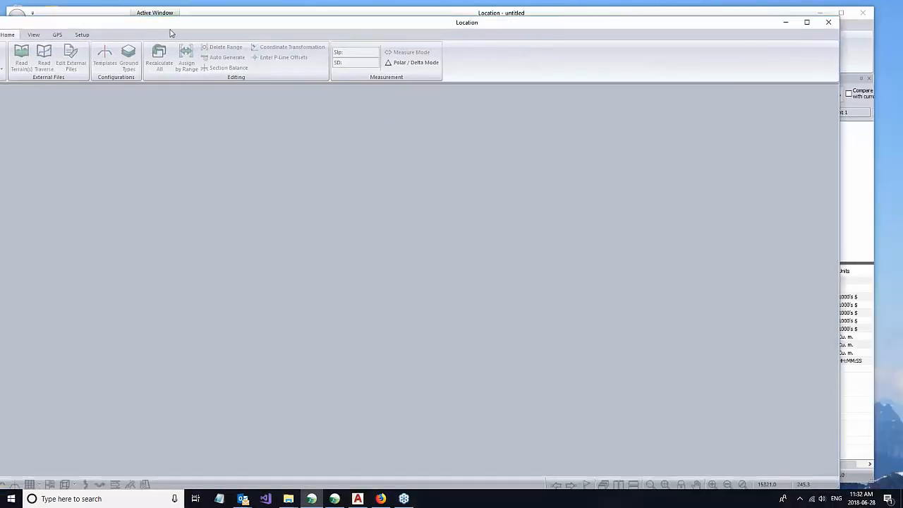
{"action": "left_click_drag", "start_coordinate": [203, 25], "coordinate": [278, 19]}
{"action": "mouse_move", "coordinate": [289, 499]}
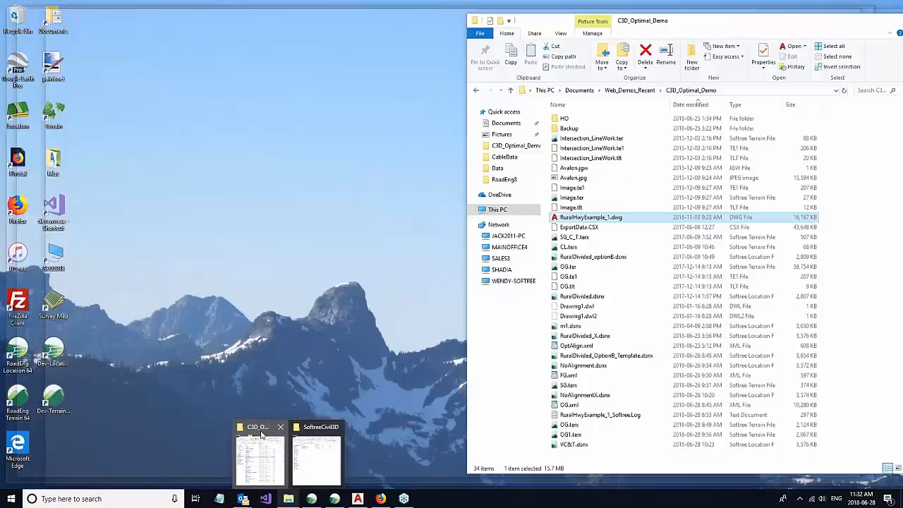
{"action": "left_click", "coordinate": [263, 455]}
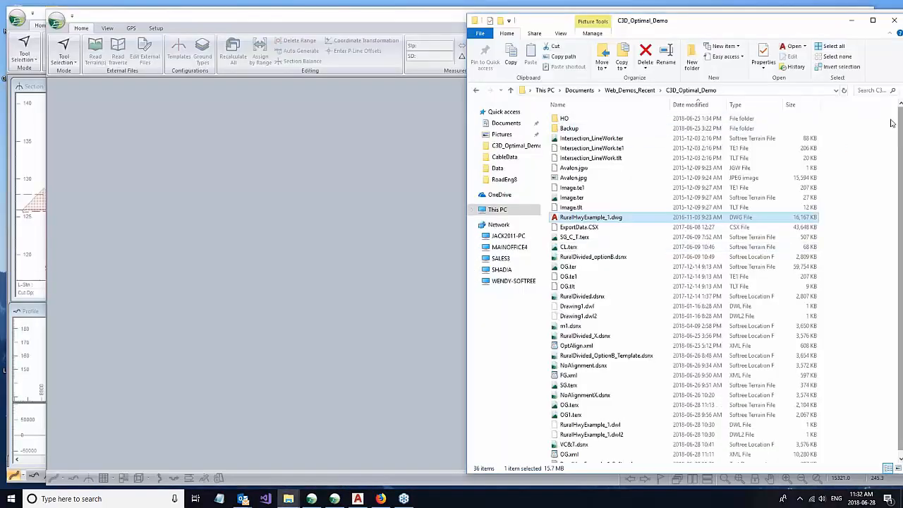
Open RuralDivided_OptionB_Template.dsnx from the C3D_Optimal_Demo folder in the empty Location window and check the C&T alignment.
{"action": "left_click", "coordinate": [604, 357]}
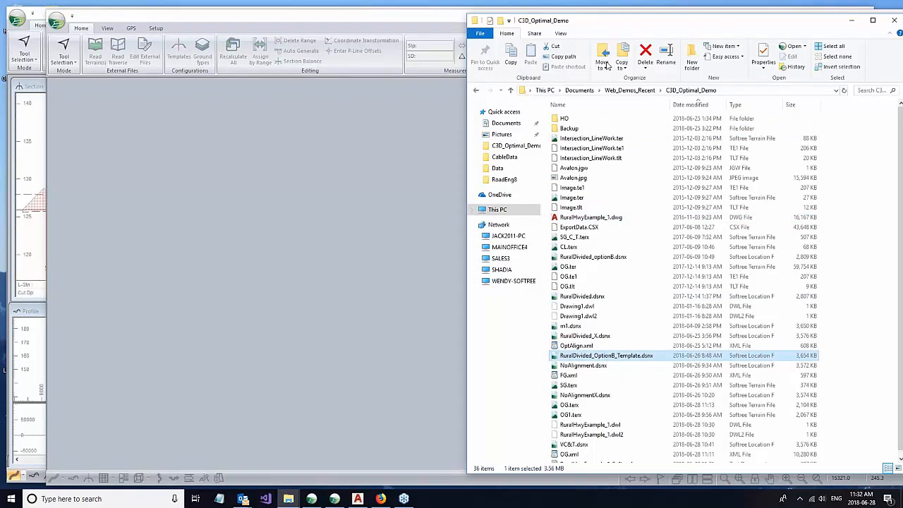
{"action": "left_click_drag", "start_coordinate": [623, 25], "coordinate": [587, 16]}
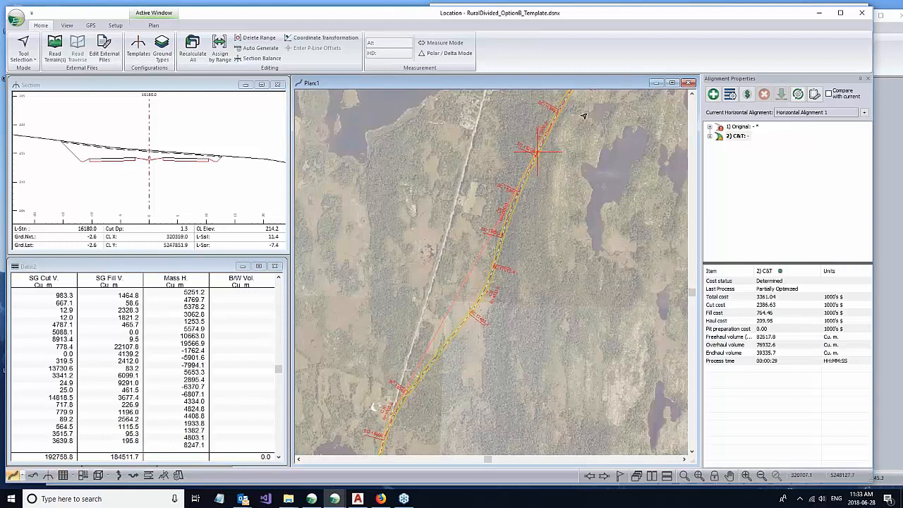
{"action": "left_click", "coordinate": [737, 137]}
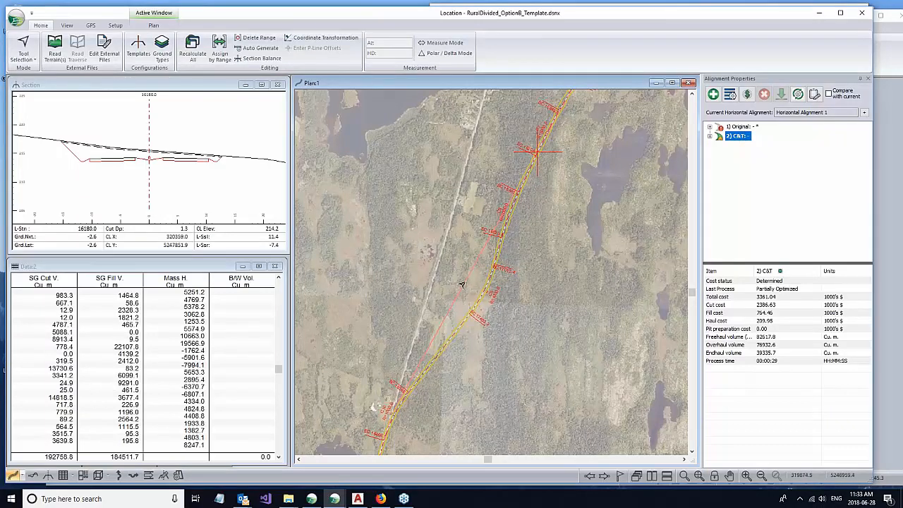
{"action": "left_click", "coordinate": [750, 77]}
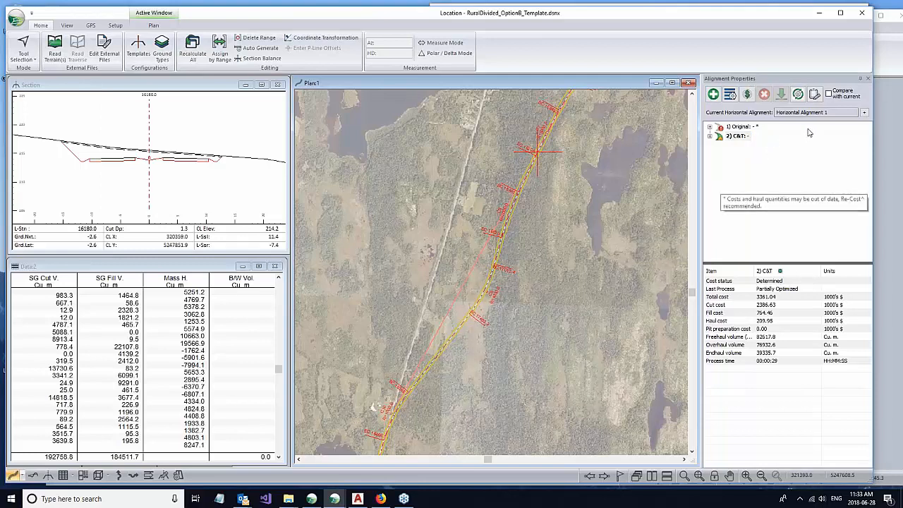
Duplicate Horizontal Alignment 1 as Horizontal Alignment 2, displayed in the background, and make it current.
{"action": "left_click", "coordinate": [864, 113]}
{"action": "left_click", "coordinate": [392, 192]}
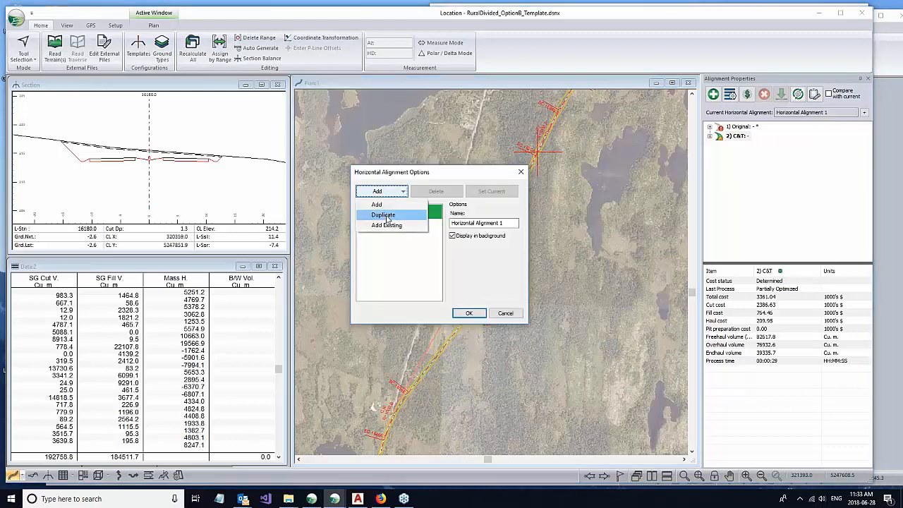
{"action": "left_click", "coordinate": [387, 217]}
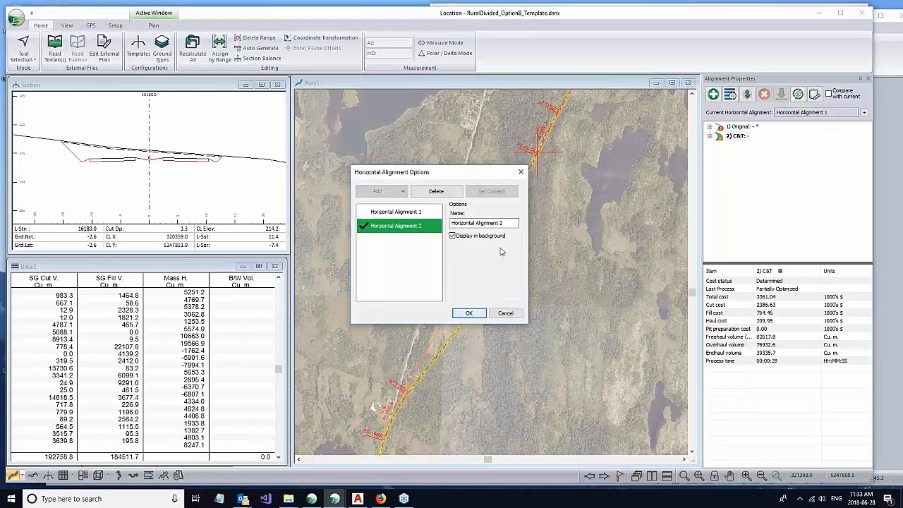
{"action": "left_click", "coordinate": [471, 313]}
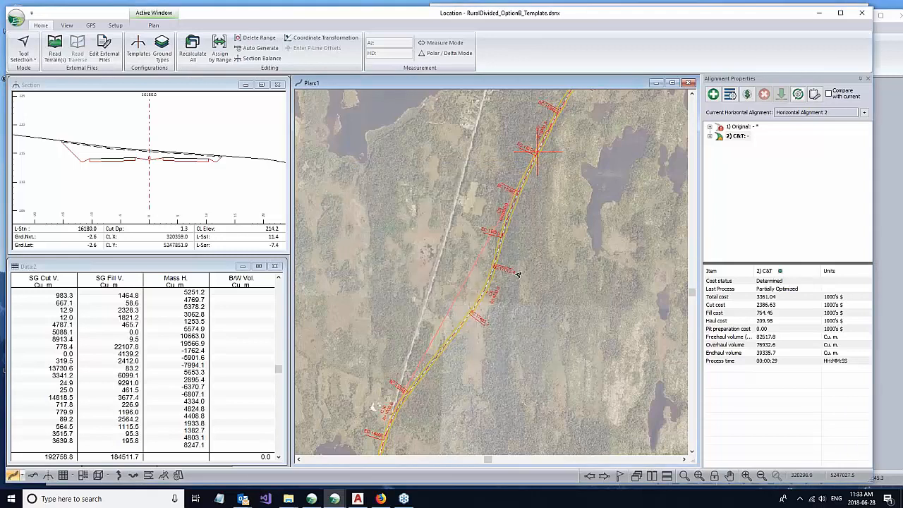
Move the intersection point of the bend near station 17300 slightly west in plan and acknowledge the vertical curve's removal.
{"action": "right_click", "coordinate": [737, 136]}
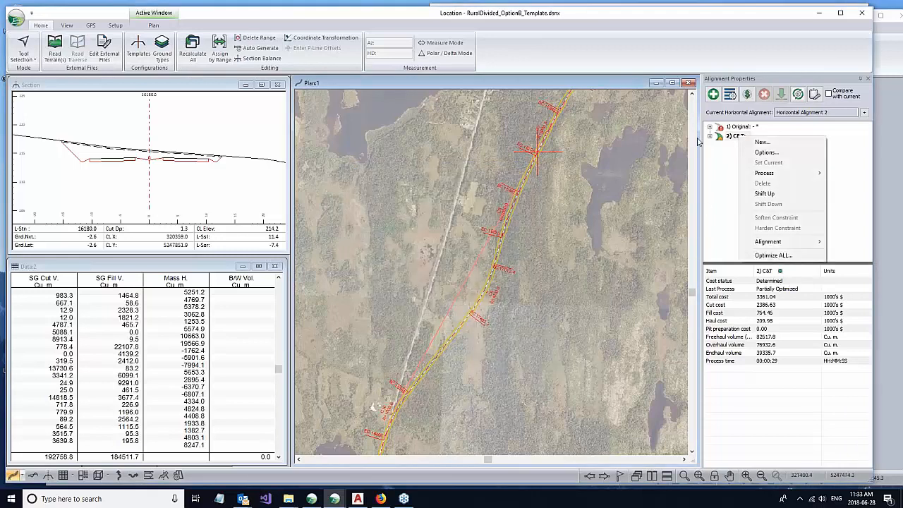
{"action": "left_click", "coordinate": [640, 53]}
{"action": "right_click", "coordinate": [539, 284]}
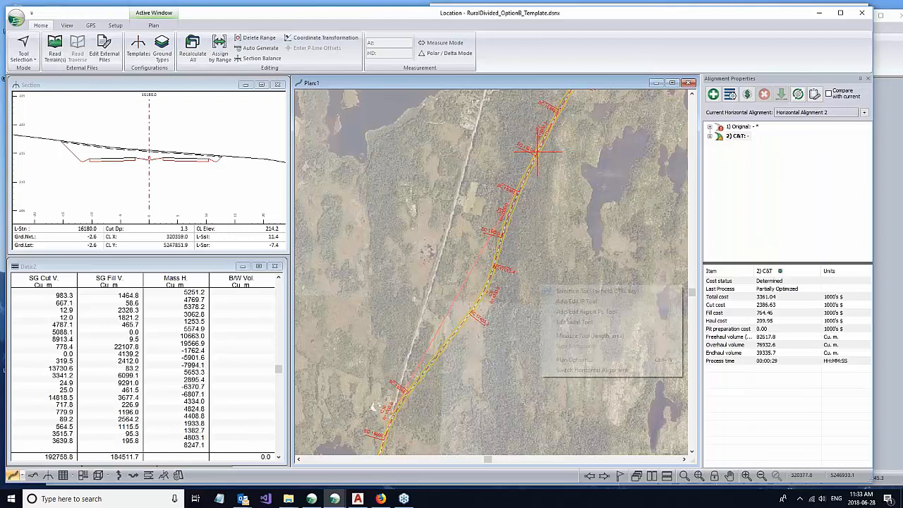
{"action": "left_click", "coordinate": [555, 301]}
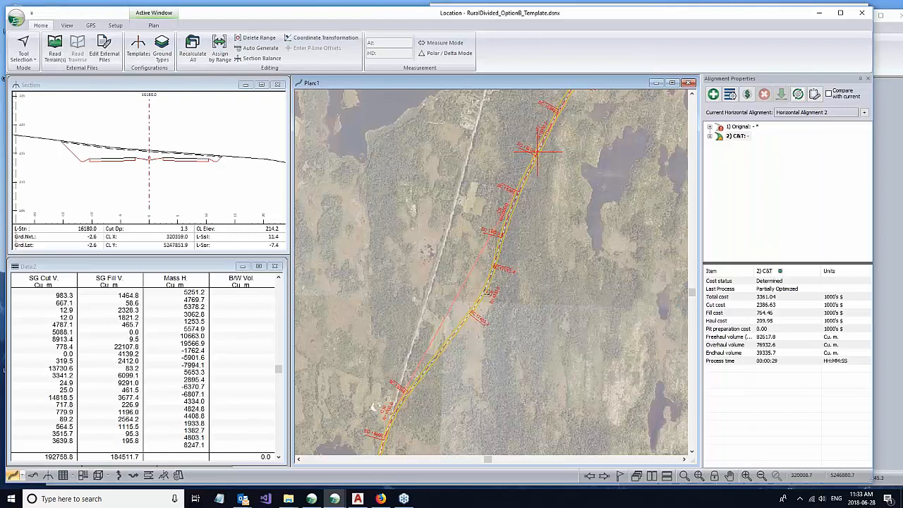
{"action": "left_click_drag", "start_coordinate": [486, 292], "coordinate": [470, 290]}
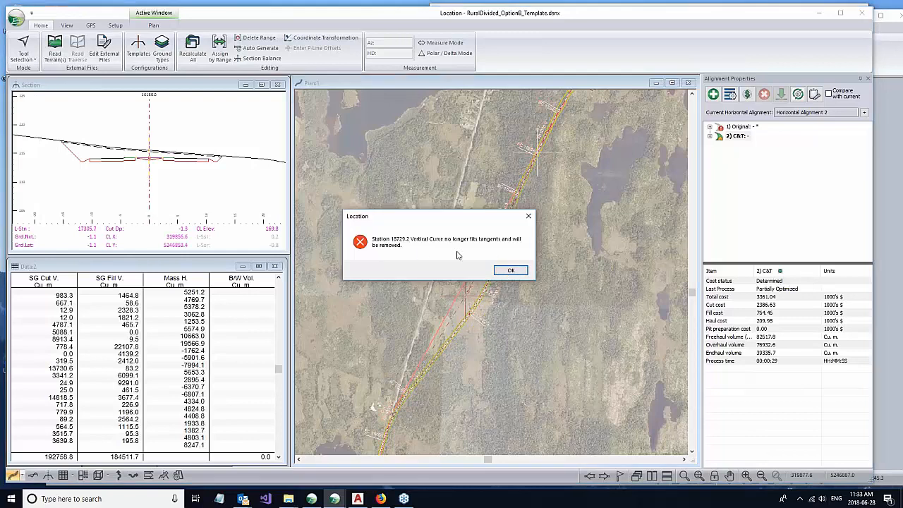
{"action": "left_click", "coordinate": [508, 270]}
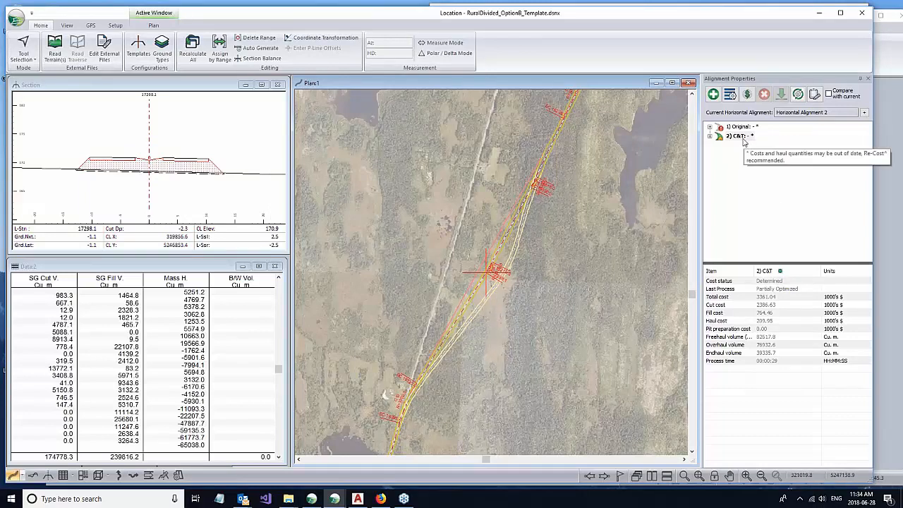
Set the C&T vertical optimization standard to Curves [Fast] with a minimum curve length of 100.0 m.
{"action": "left_click", "coordinate": [731, 94]}
{"action": "left_click", "coordinate": [319, 145]}
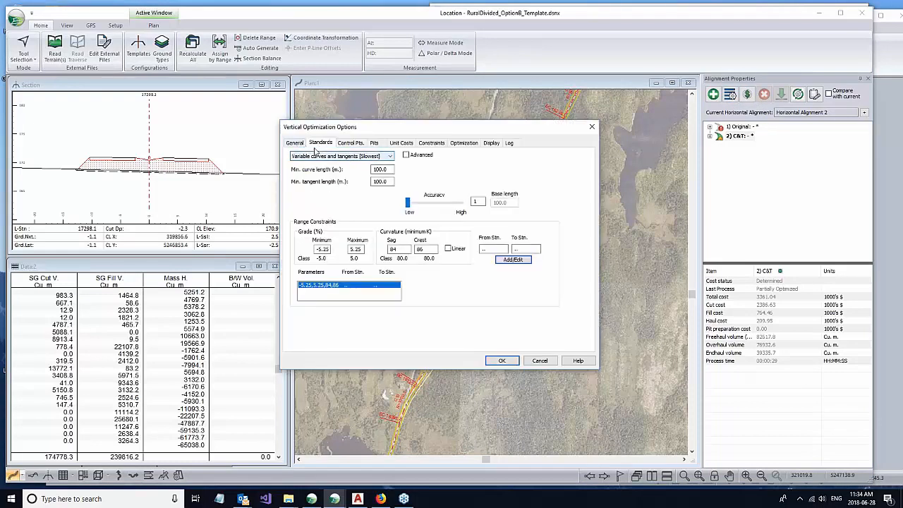
{"action": "left_click", "coordinate": [295, 144]}
{"action": "left_click", "coordinate": [321, 145]}
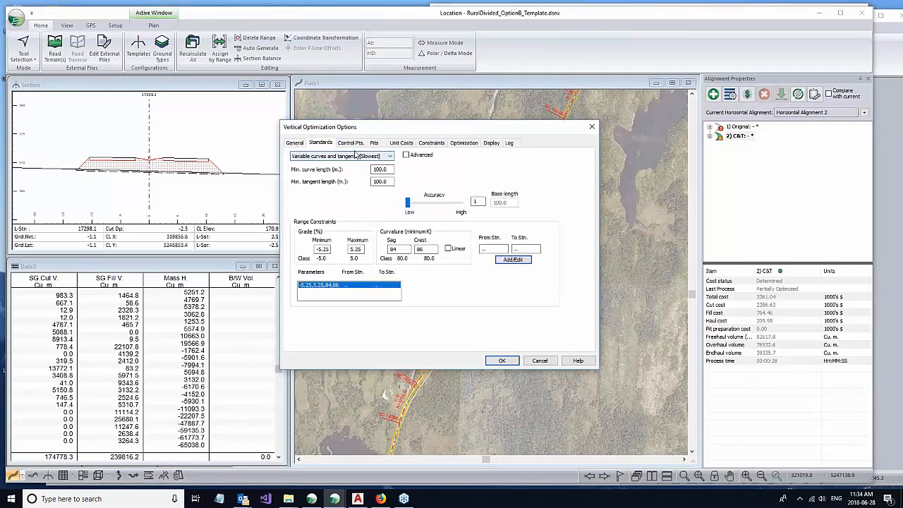
{"action": "left_click", "coordinate": [389, 156]}
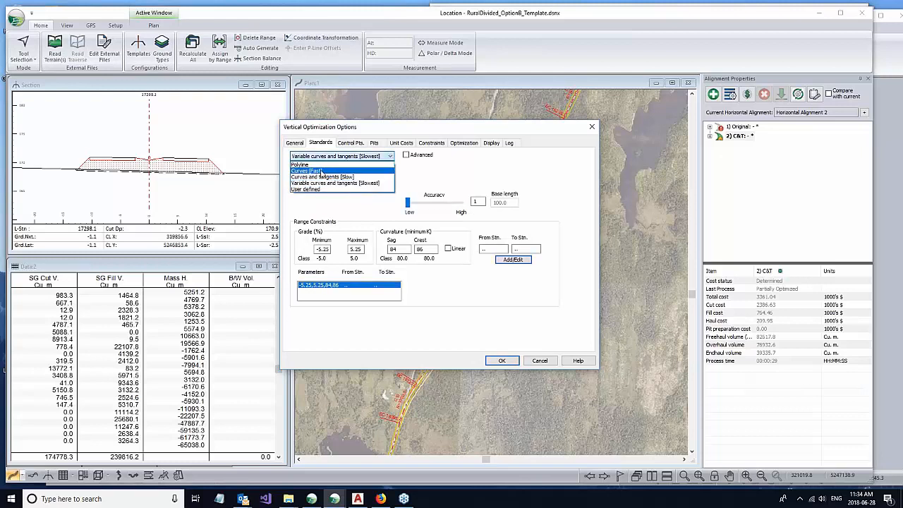
{"action": "left_click", "coordinate": [346, 171]}
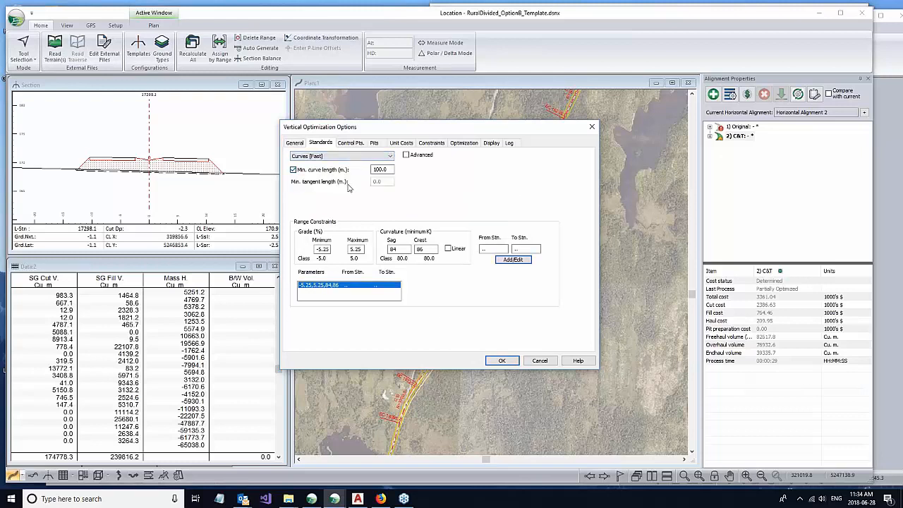
{"action": "left_click", "coordinate": [501, 360]}
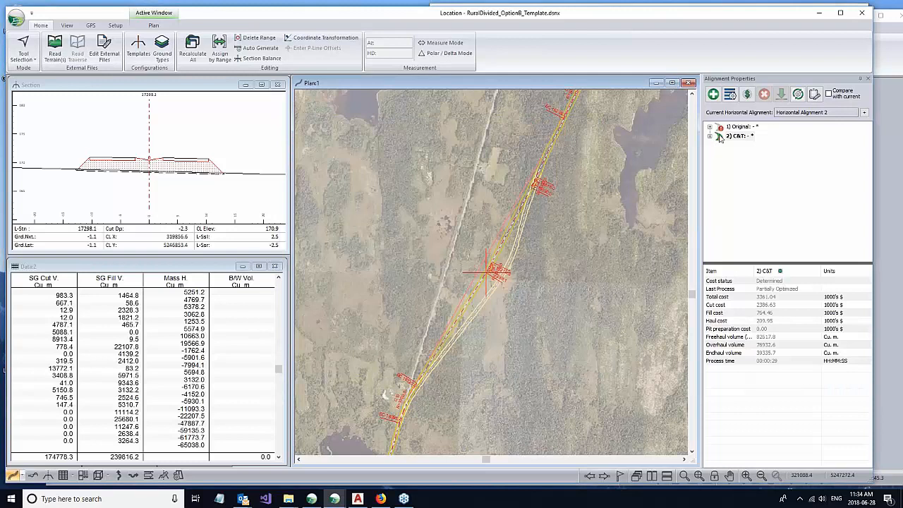
Process the optimal profile for C&T and switch to the untitled Location design while it runs.
{"action": "left_click", "coordinate": [797, 93]}
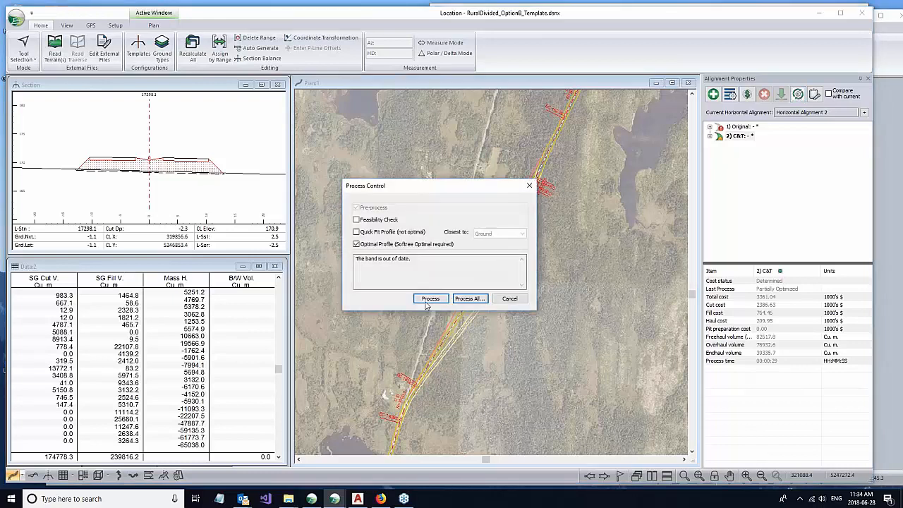
{"action": "left_click", "coordinate": [429, 299]}
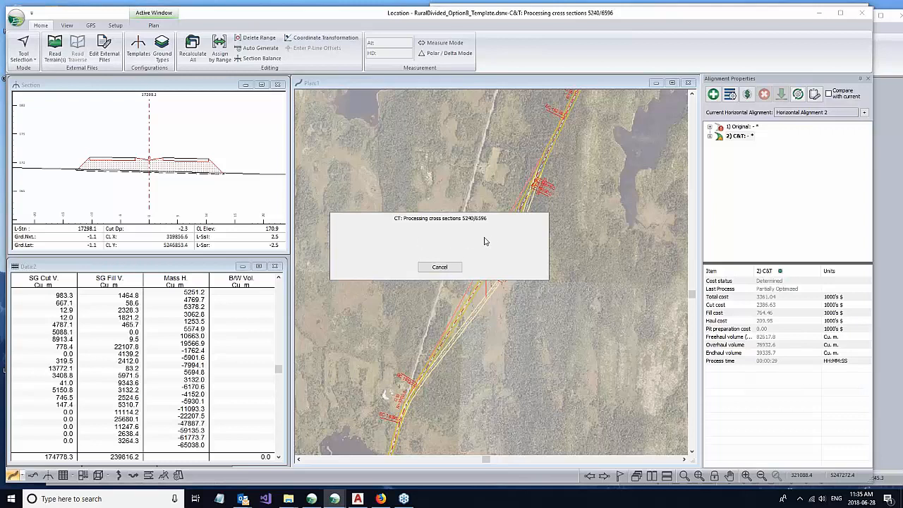
{"action": "mouse_move", "coordinate": [313, 499]}
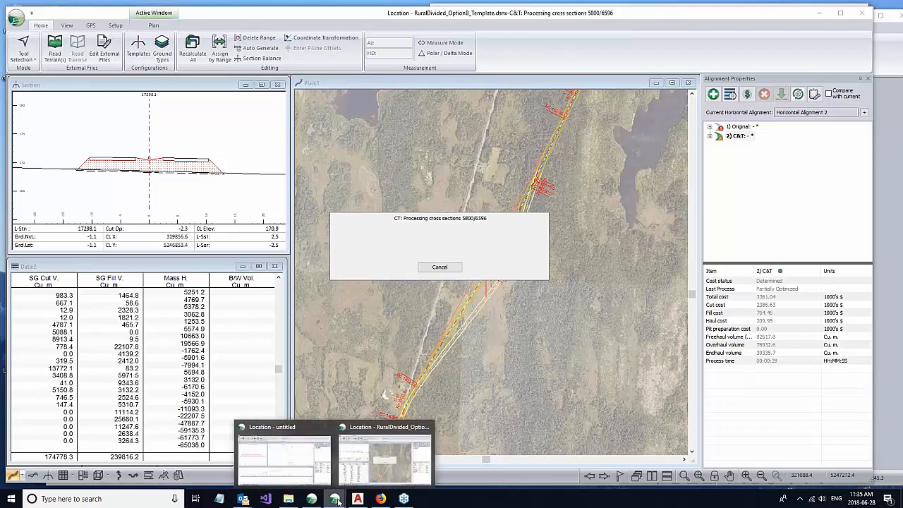
{"action": "left_click", "coordinate": [270, 433]}
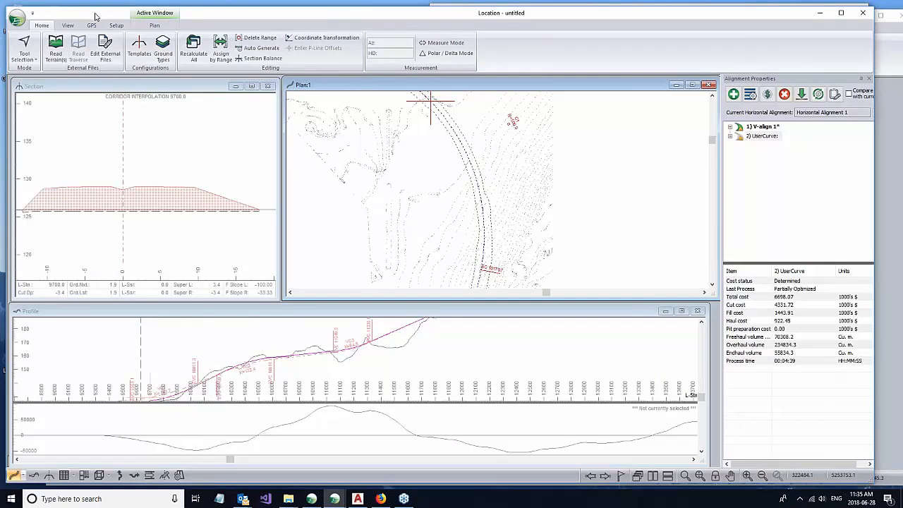
Start saving a copy of the untitled design with LandXML (*.xml) as the file type.
{"action": "left_click", "coordinate": [18, 21]}
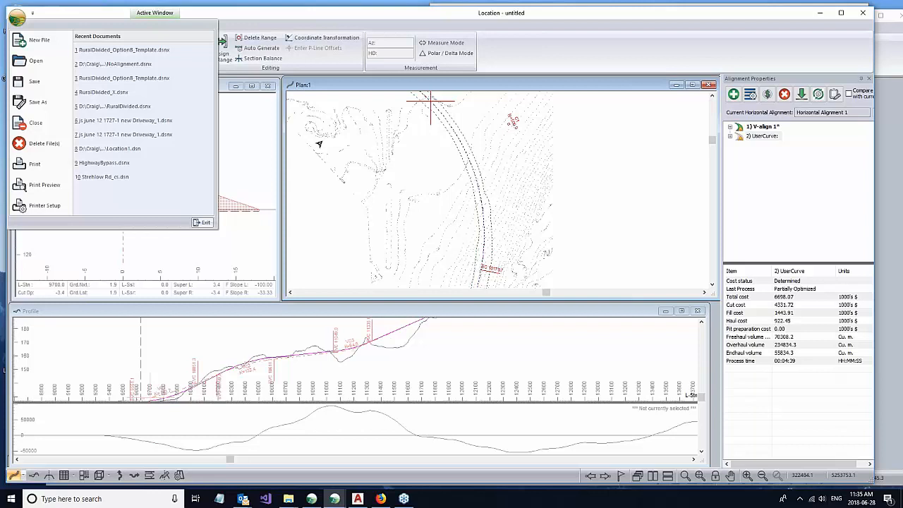
{"action": "left_click", "coordinate": [318, 104]}
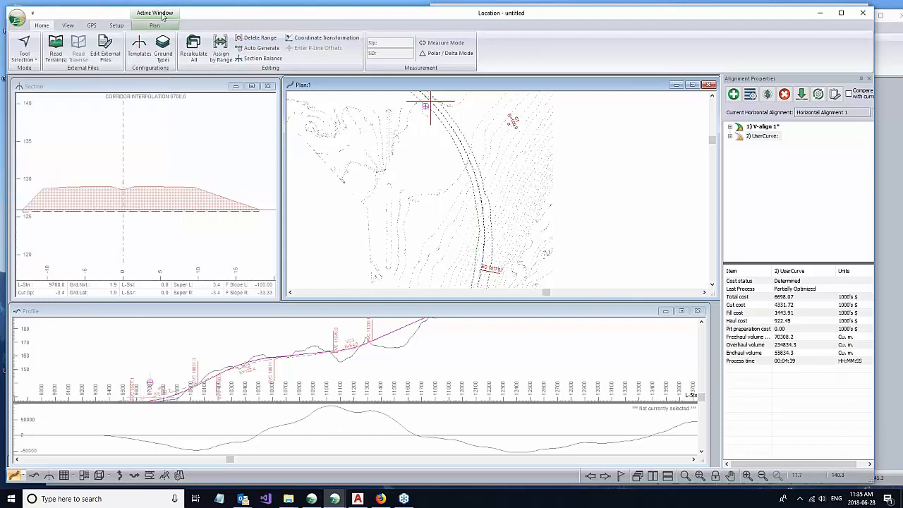
{"action": "left_click", "coordinate": [17, 17]}
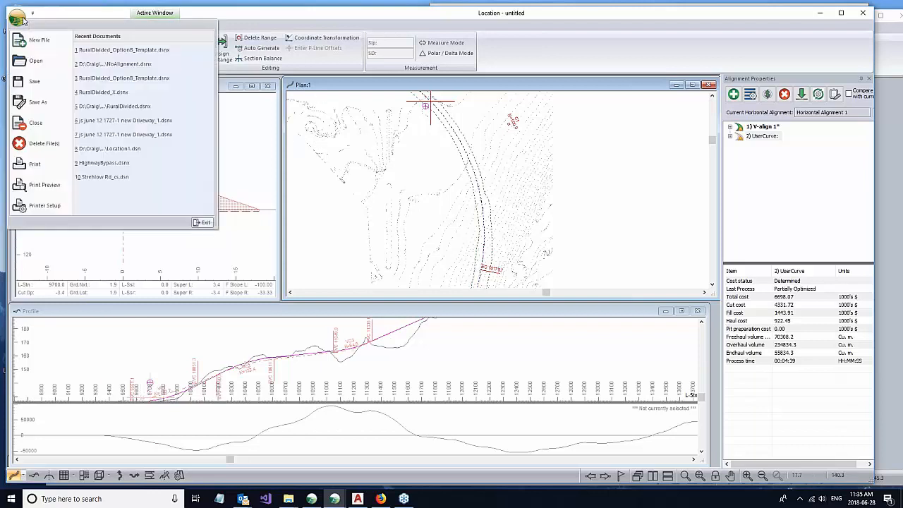
{"action": "left_click", "coordinate": [44, 103]}
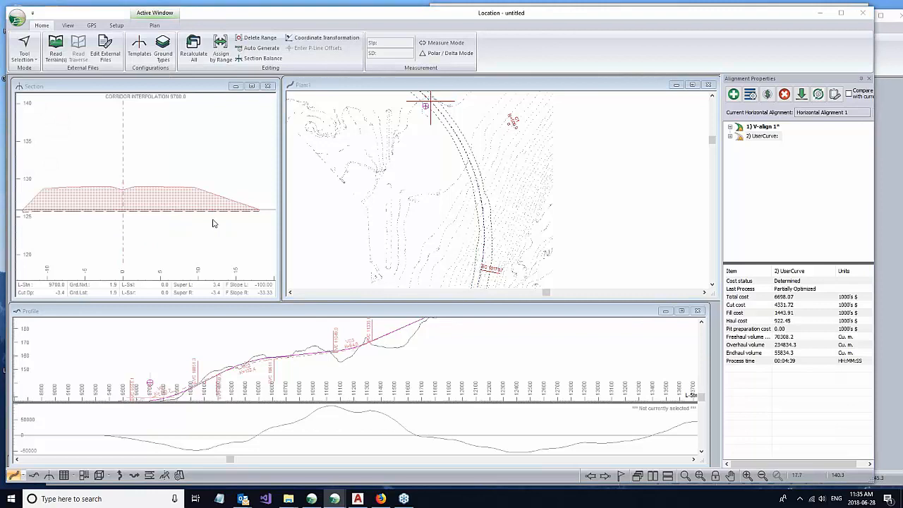
{"action": "left_click", "coordinate": [416, 457]}
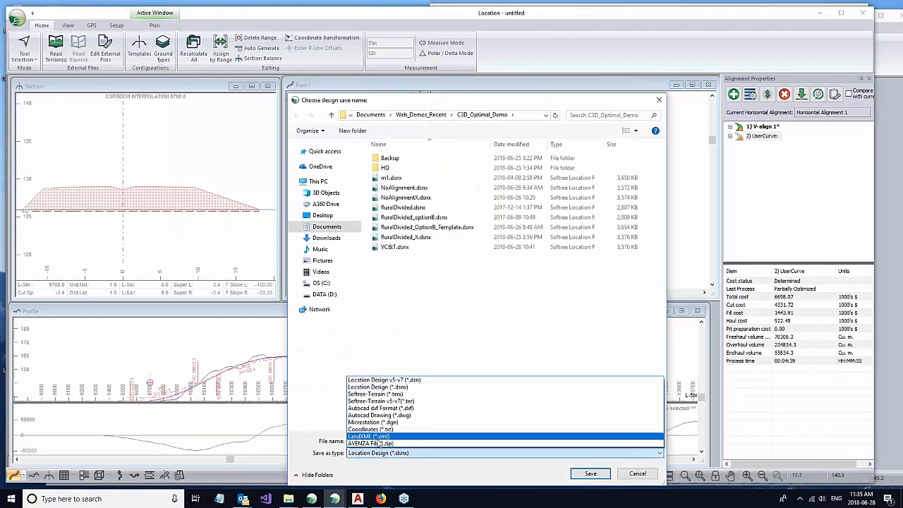
{"action": "left_click", "coordinate": [392, 441]}
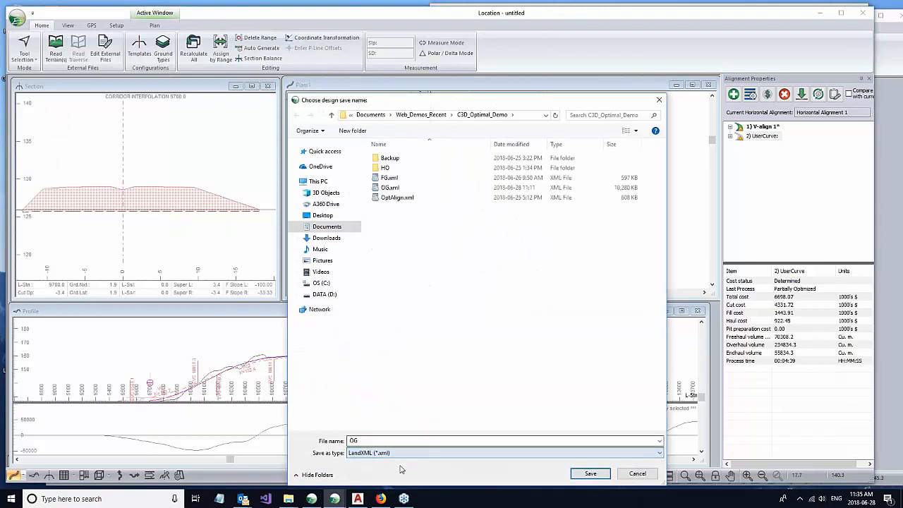
Export the design as OptAlign1.xml with the alignment and the SG - Subgrade material surface, leaving out the sections.
{"action": "left_click", "coordinate": [391, 197]}
{"action": "left_click", "coordinate": [372, 441]}
{"action": "left_click", "coordinate": [372, 440]}
{"action": "type", "text": "1.xml"}
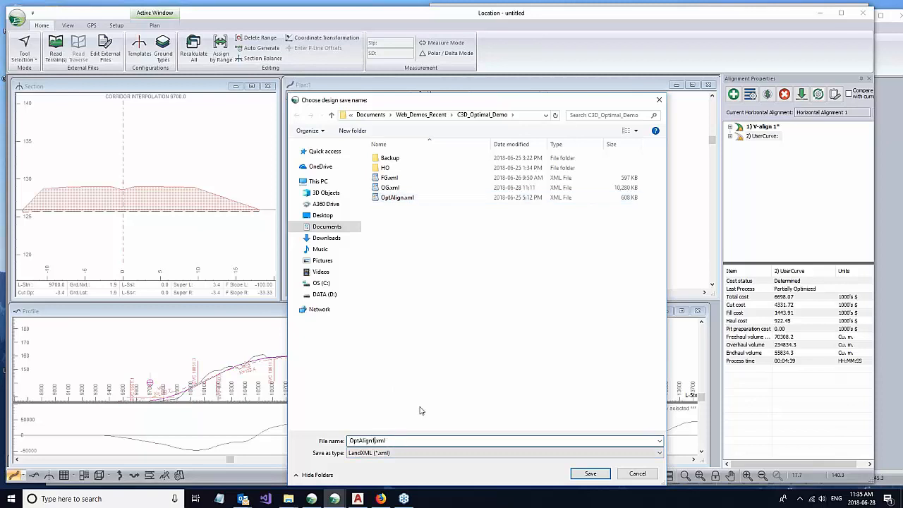
{"action": "left_click", "coordinate": [588, 473]}
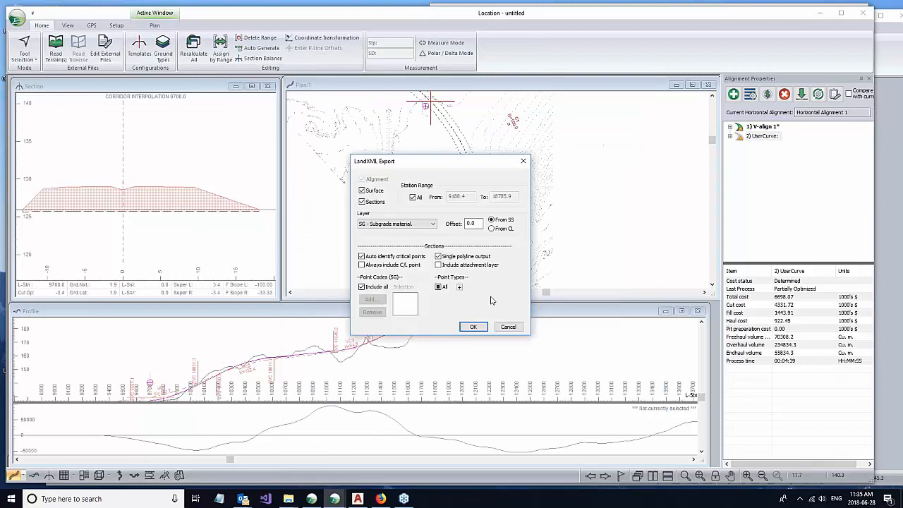
{"action": "left_click", "coordinate": [372, 203]}
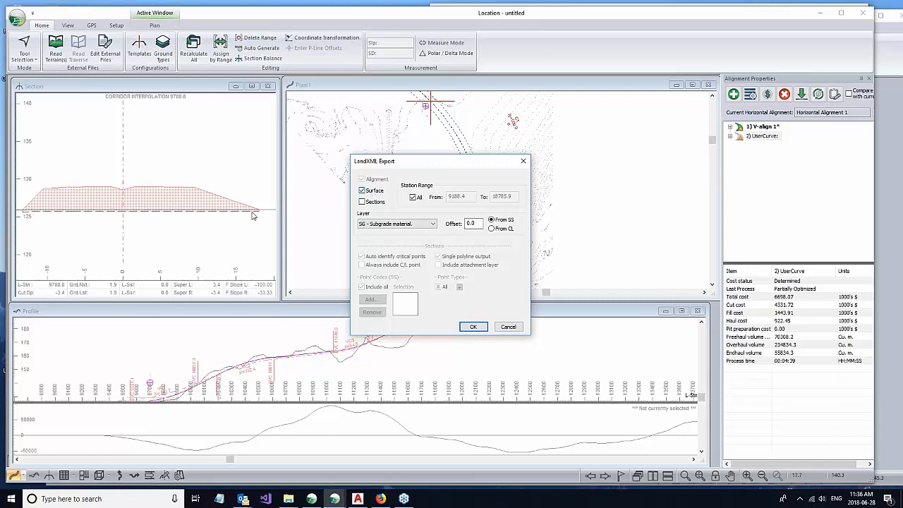
{"action": "left_click", "coordinate": [472, 327]}
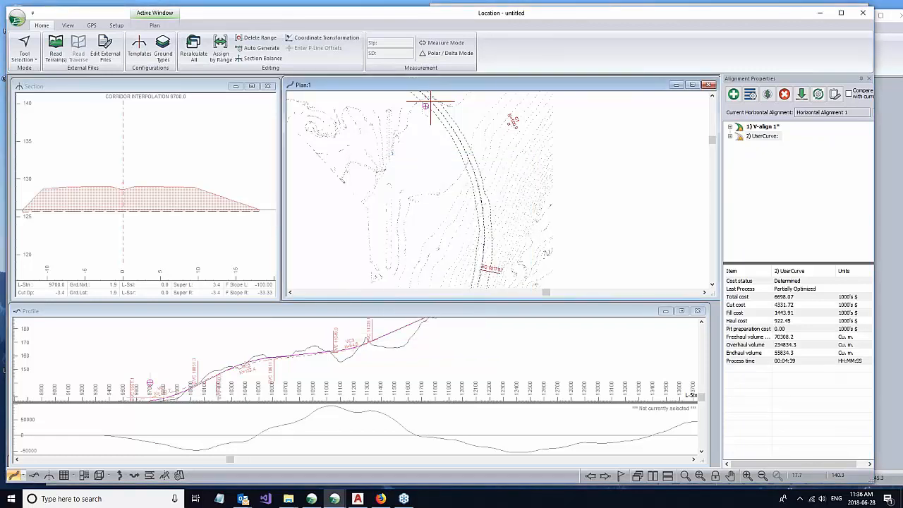
Minimize the untitled design, clear away the window behind the running optimization, and show the whole corridor of RuralHwyExample_1.dwg in Civil 3D.
{"action": "left_click", "coordinate": [819, 14]}
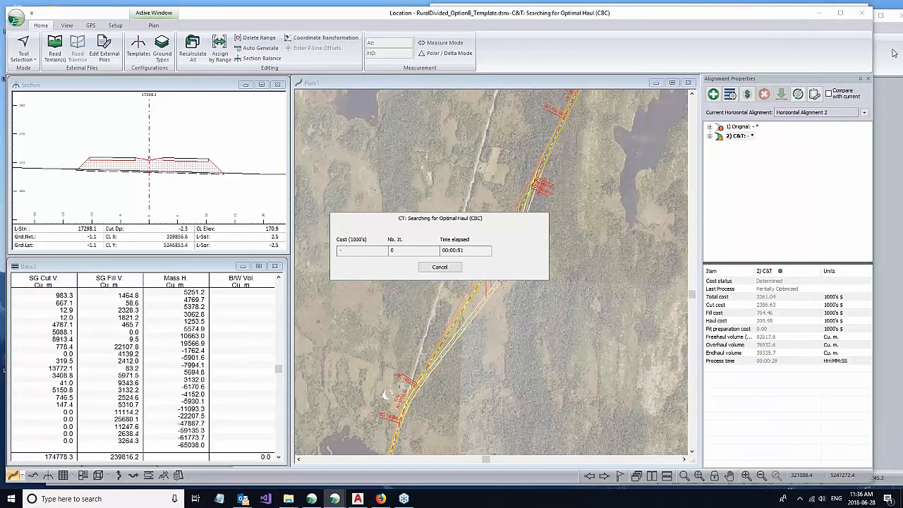
{"action": "left_click", "coordinate": [893, 54]}
{"action": "left_click_drag", "start_coordinate": [768, 22], "coordinate": [616, 24]}
{"action": "left_click", "coordinate": [751, 16]}
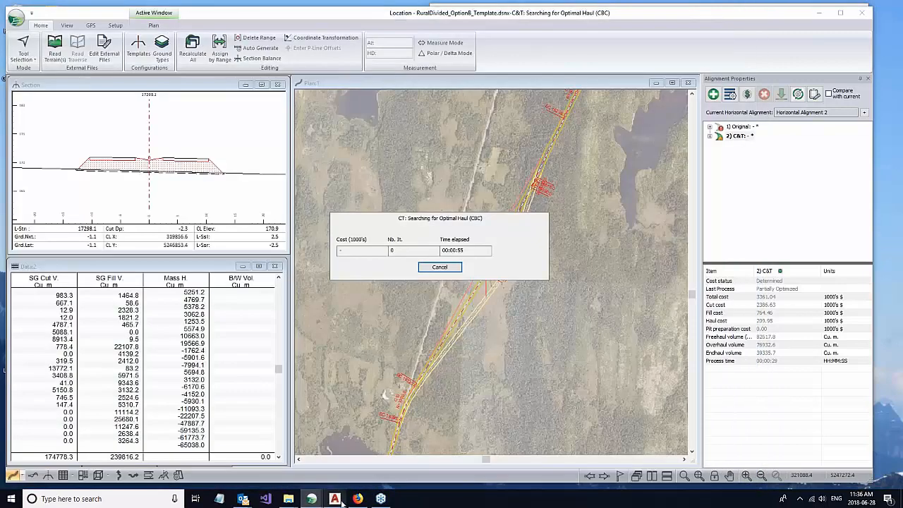
{"action": "left_click", "coordinate": [335, 499]}
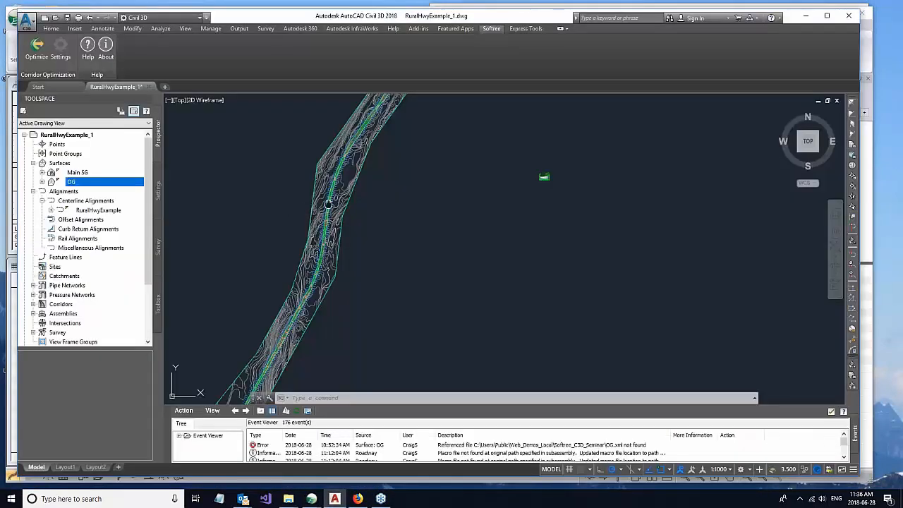
{"action": "scroll", "coordinate": [297, 186], "scroll_direction": "down", "scroll_amount": 2}
{"action": "middle_click_drag", "start_coordinate": [286, 184], "coordinate": [244, 228]}
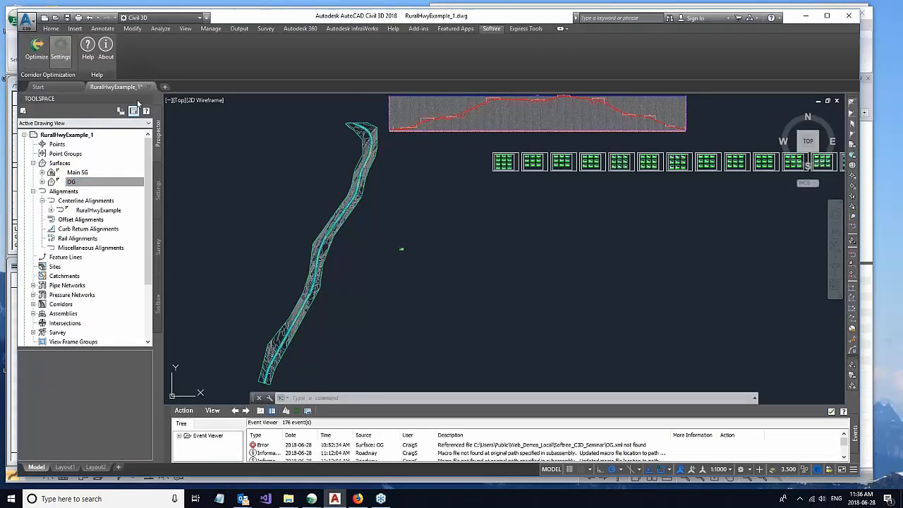
Import OptAlign.xml as LandXML into RuralHwyExample_1.dwg with its alignment and surface, assigning no alignment site and Site 1 for parcels.
{"action": "left_click_drag", "start_coordinate": [277, 17], "coordinate": [292, 16]}
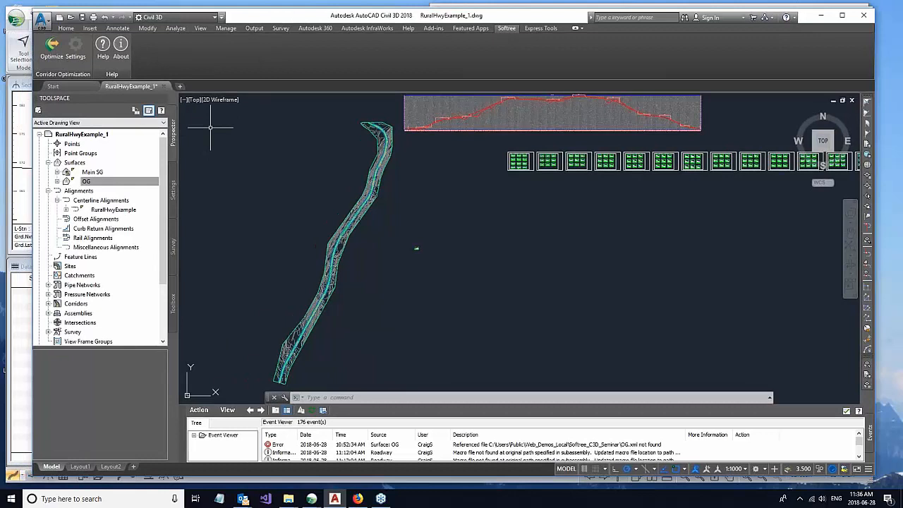
{"action": "left_click", "coordinate": [67, 29]}
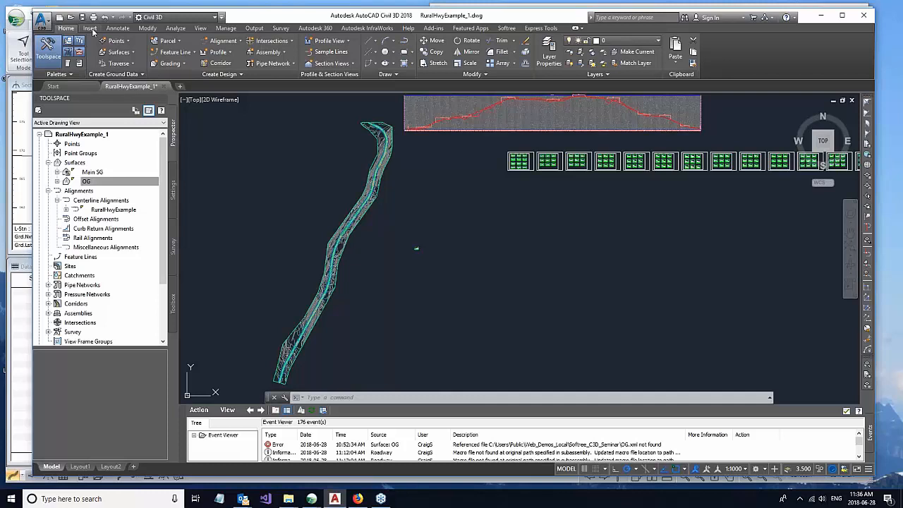
{"action": "left_click", "coordinate": [91, 29]}
{"action": "left_click", "coordinate": [78, 53]}
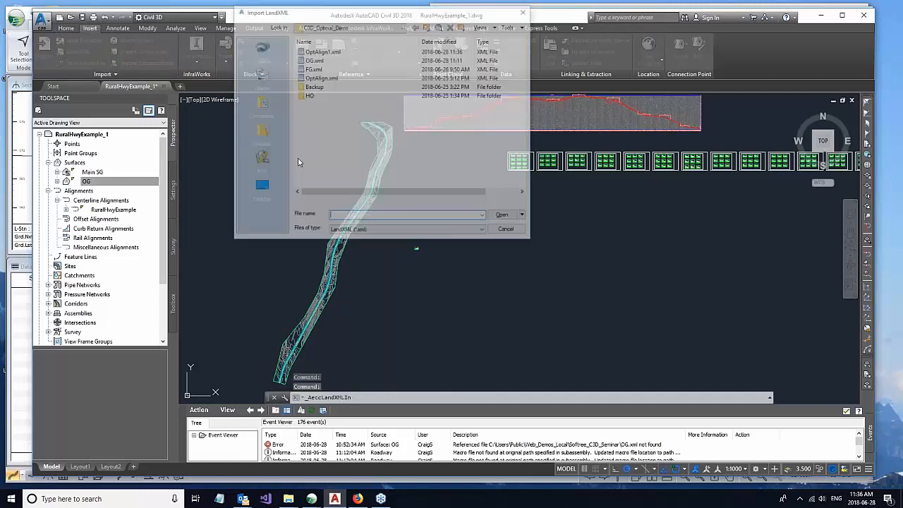
{"action": "left_click", "coordinate": [323, 78]}
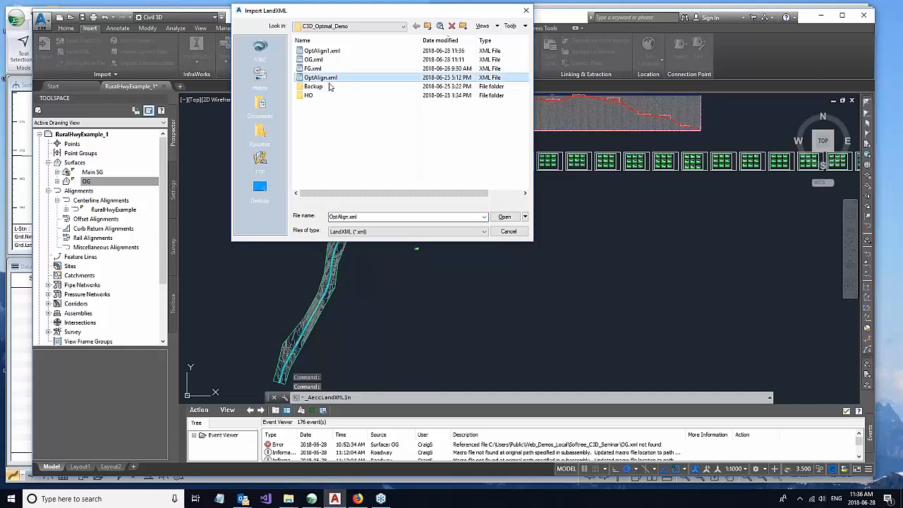
{"action": "left_click", "coordinate": [504, 217]}
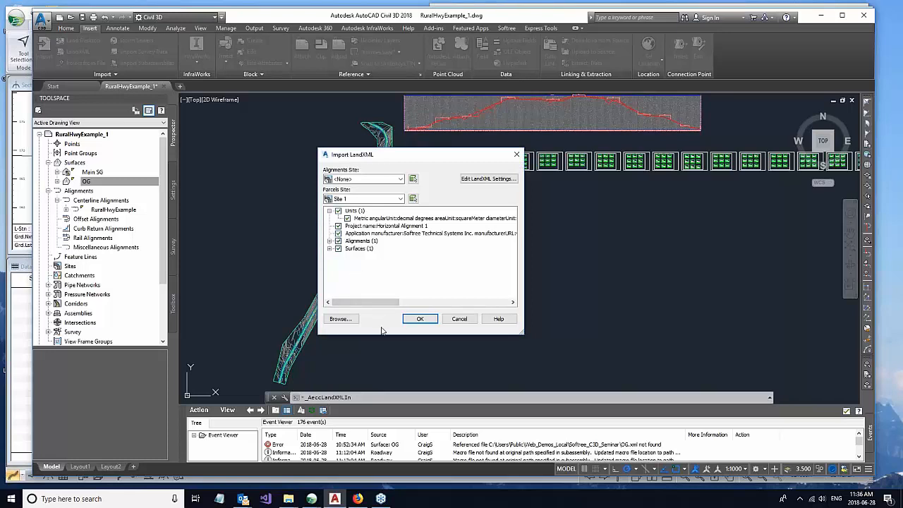
{"action": "left_click", "coordinate": [419, 319]}
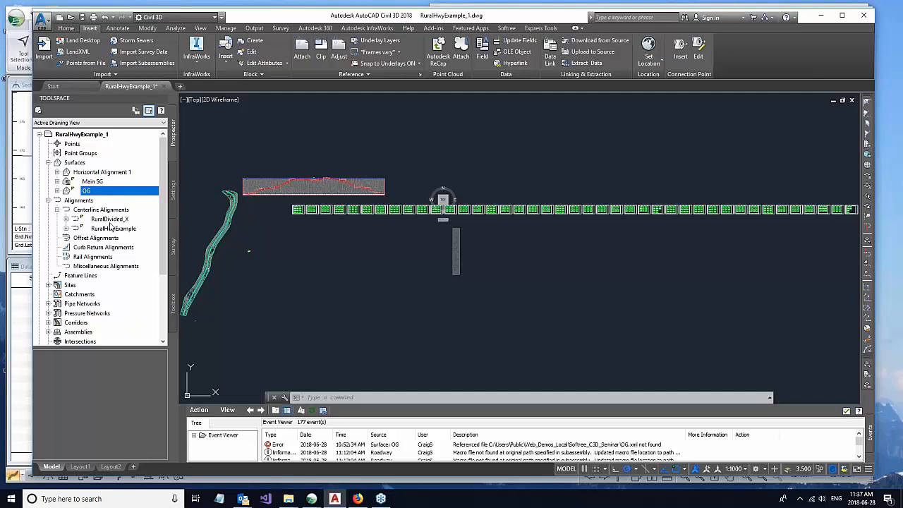
Select the imported RuralDivided_X centerline alignment and expand the drawing's corridors.
{"action": "left_click", "coordinate": [111, 220]}
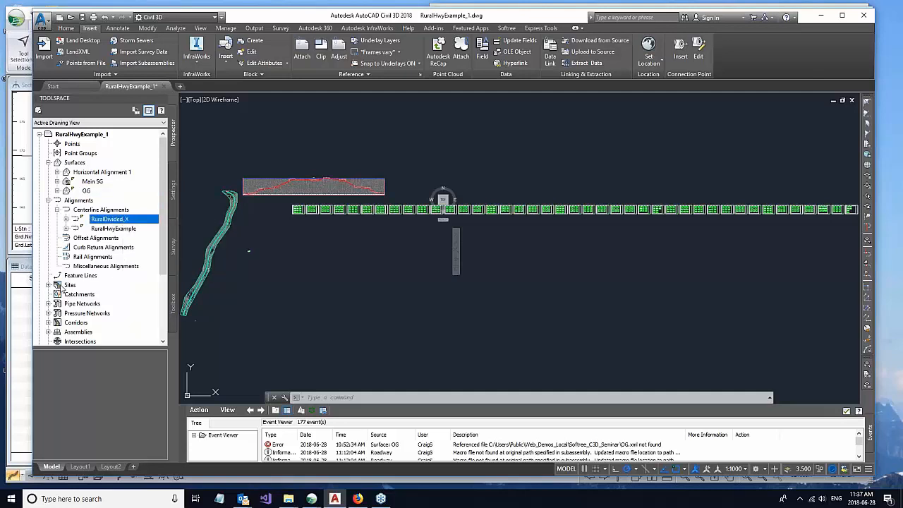
{"action": "left_click", "coordinate": [48, 322]}
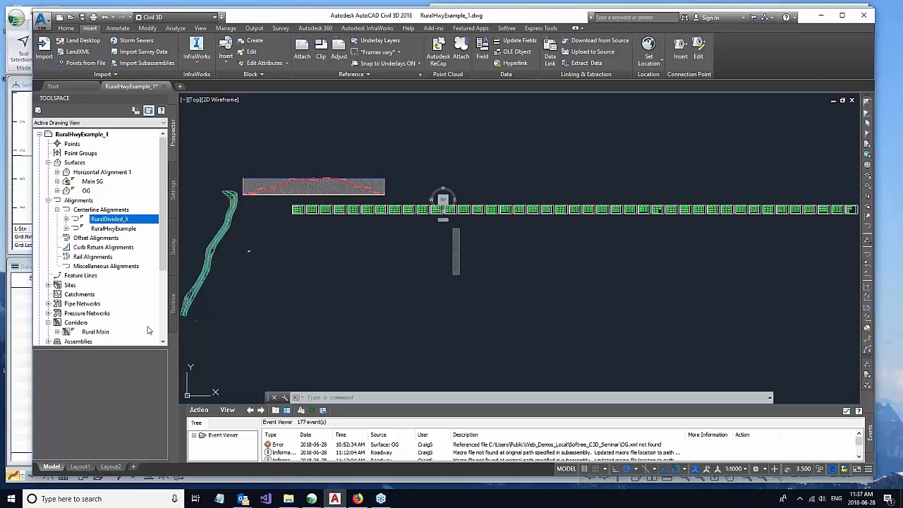